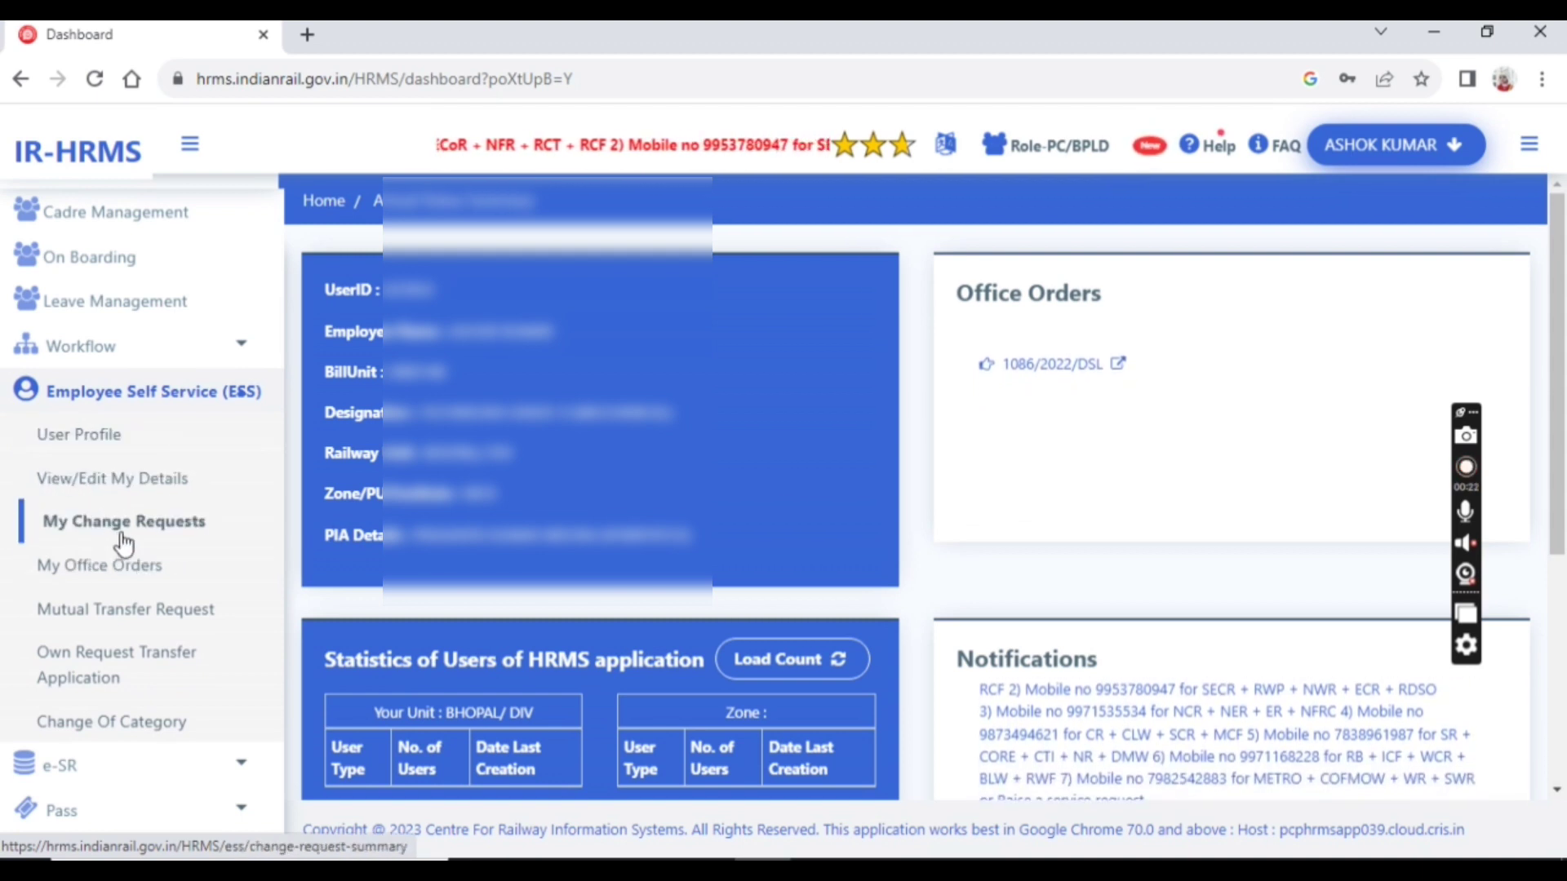
# Go to ESS > Change Of Category in the sidebar and start a New Application
pyautogui.scroll(-2, 117, 577)
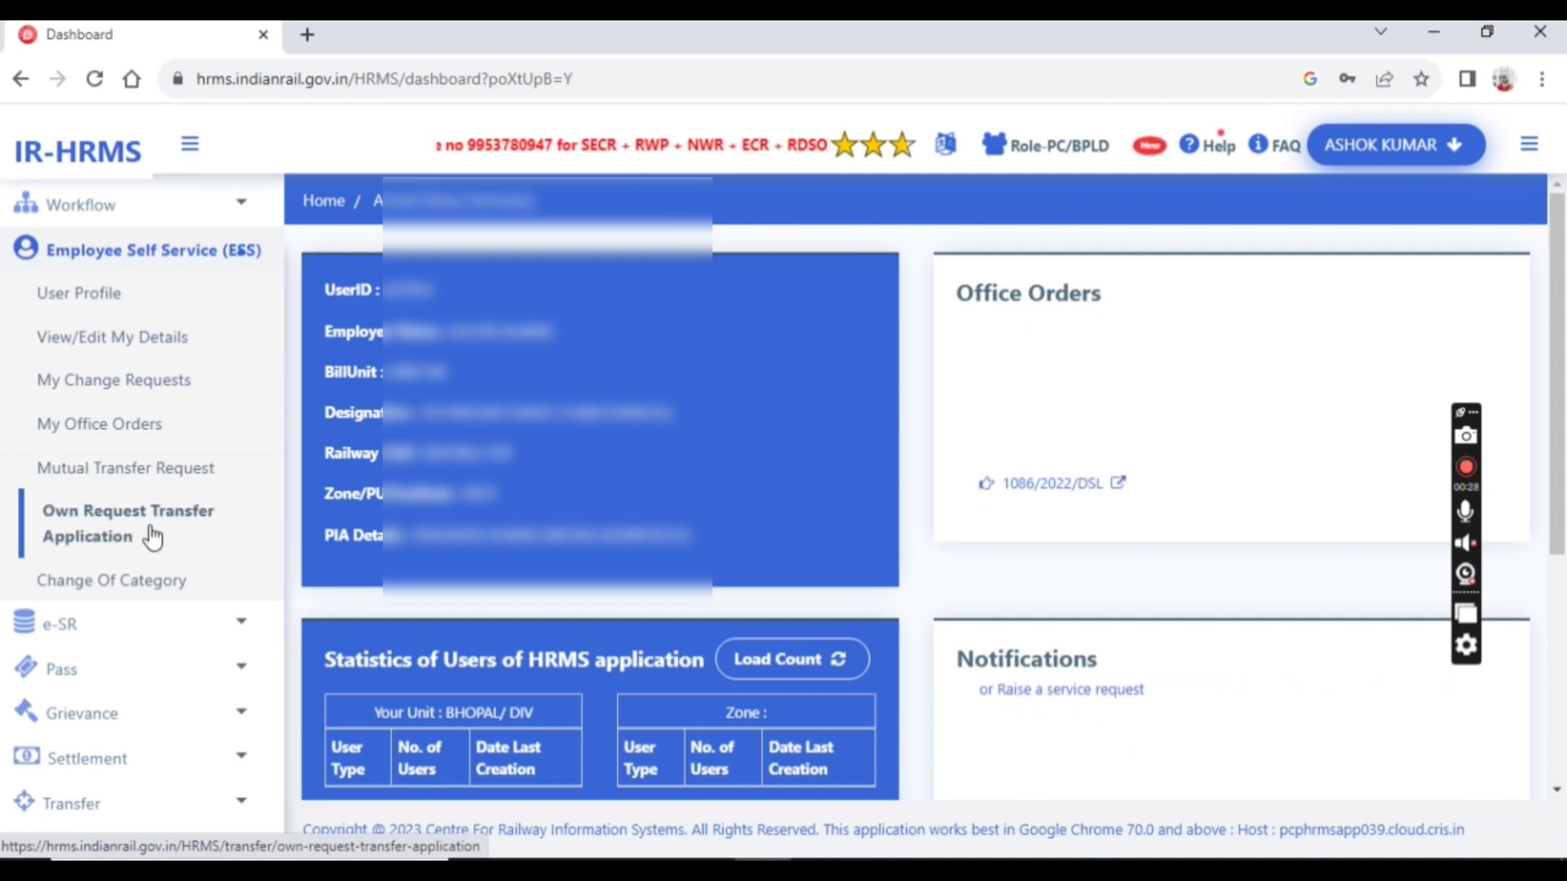
pyautogui.scroll(-2, 154, 534)
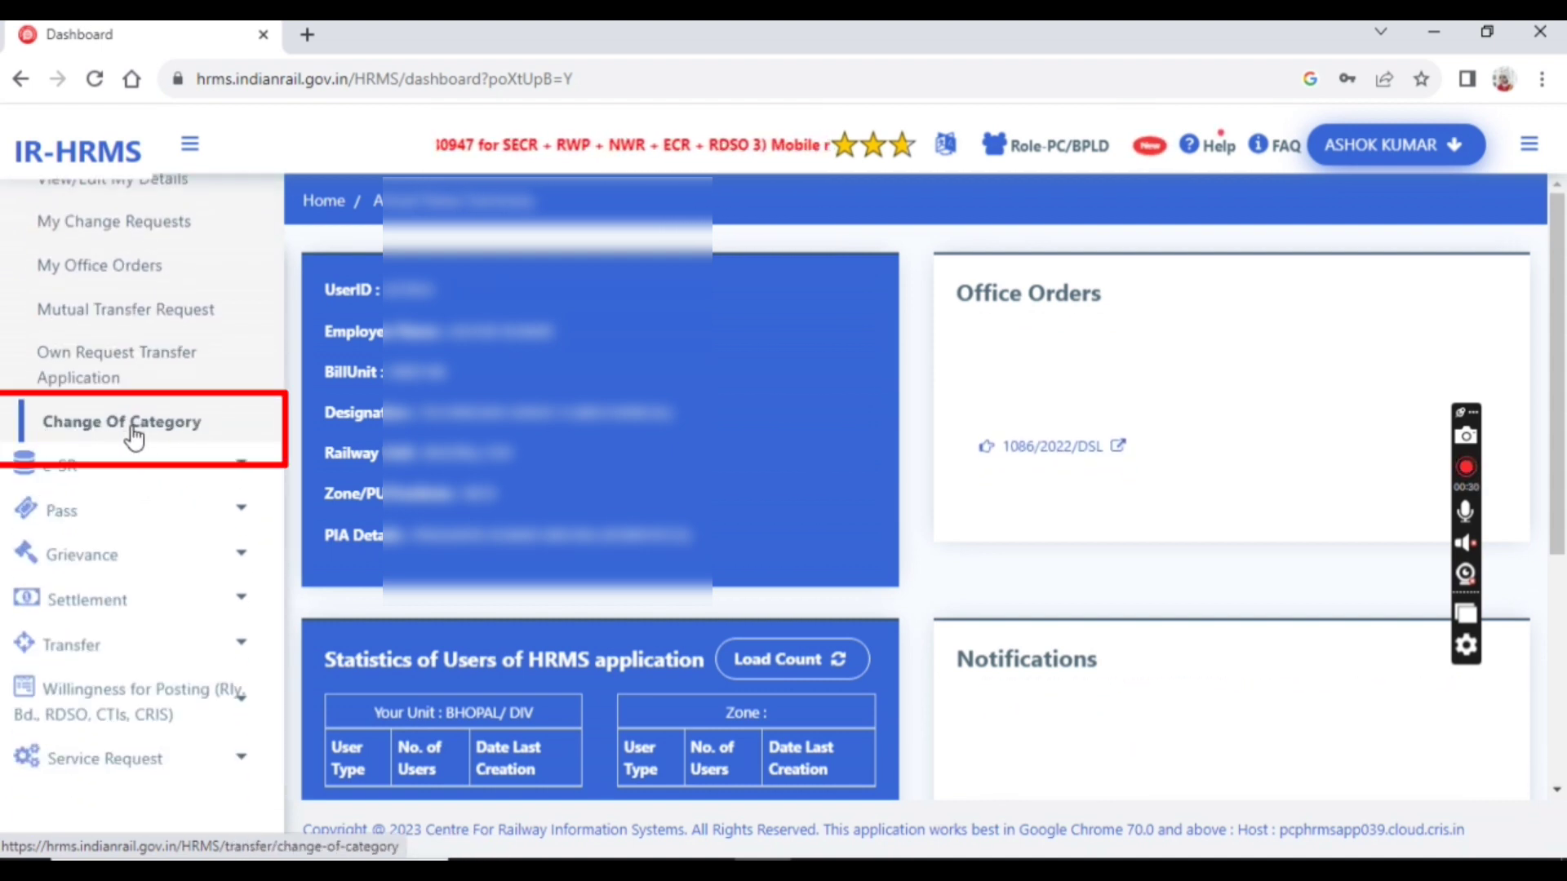
pyautogui.click(104, 436)
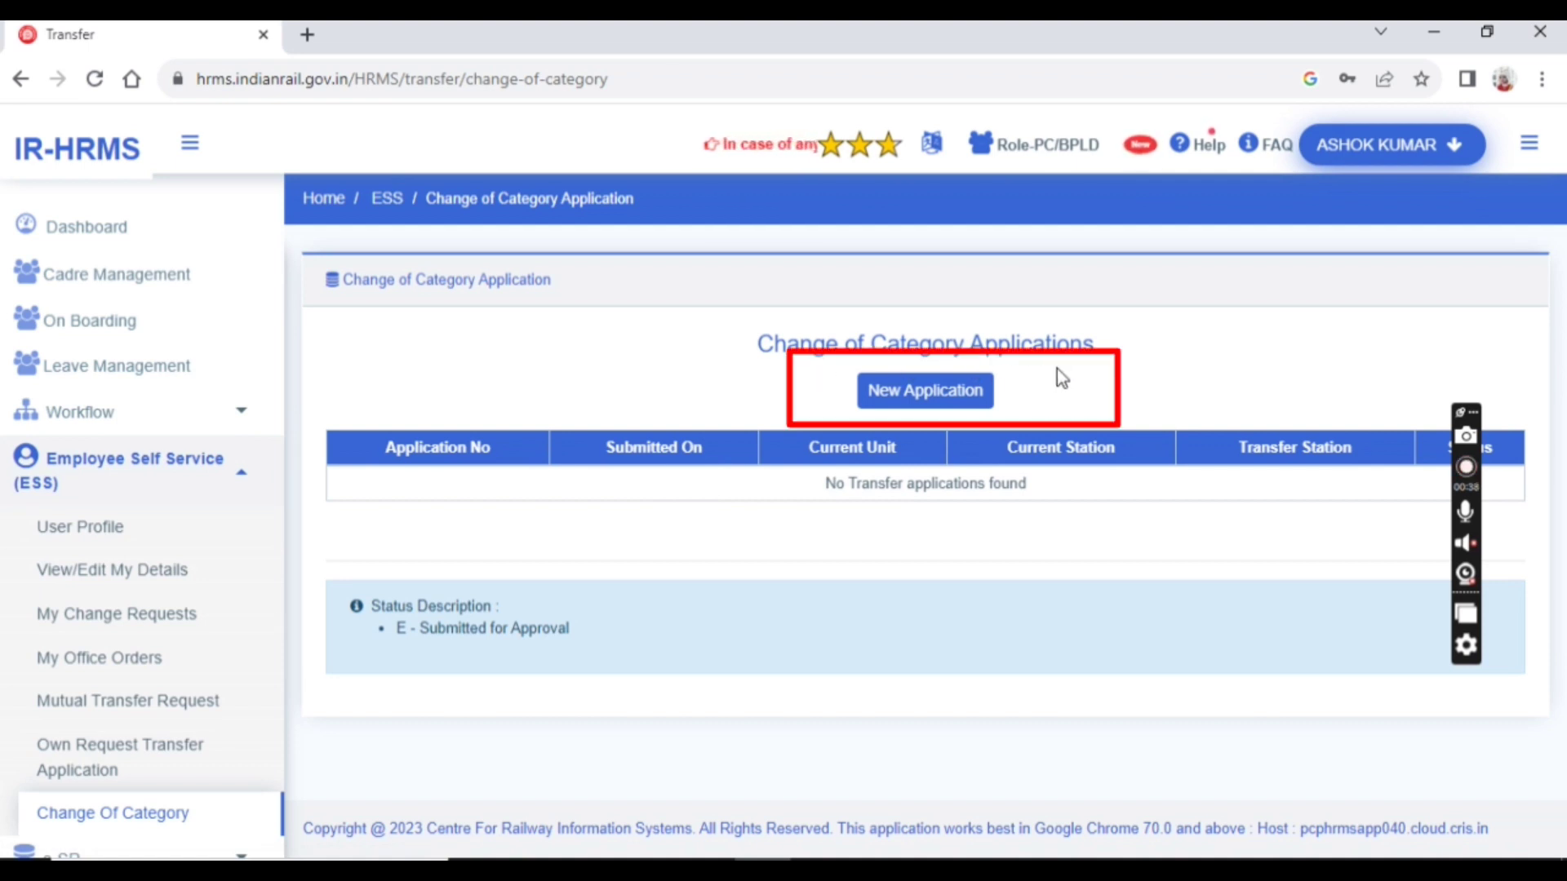
pyautogui.click(896, 402)
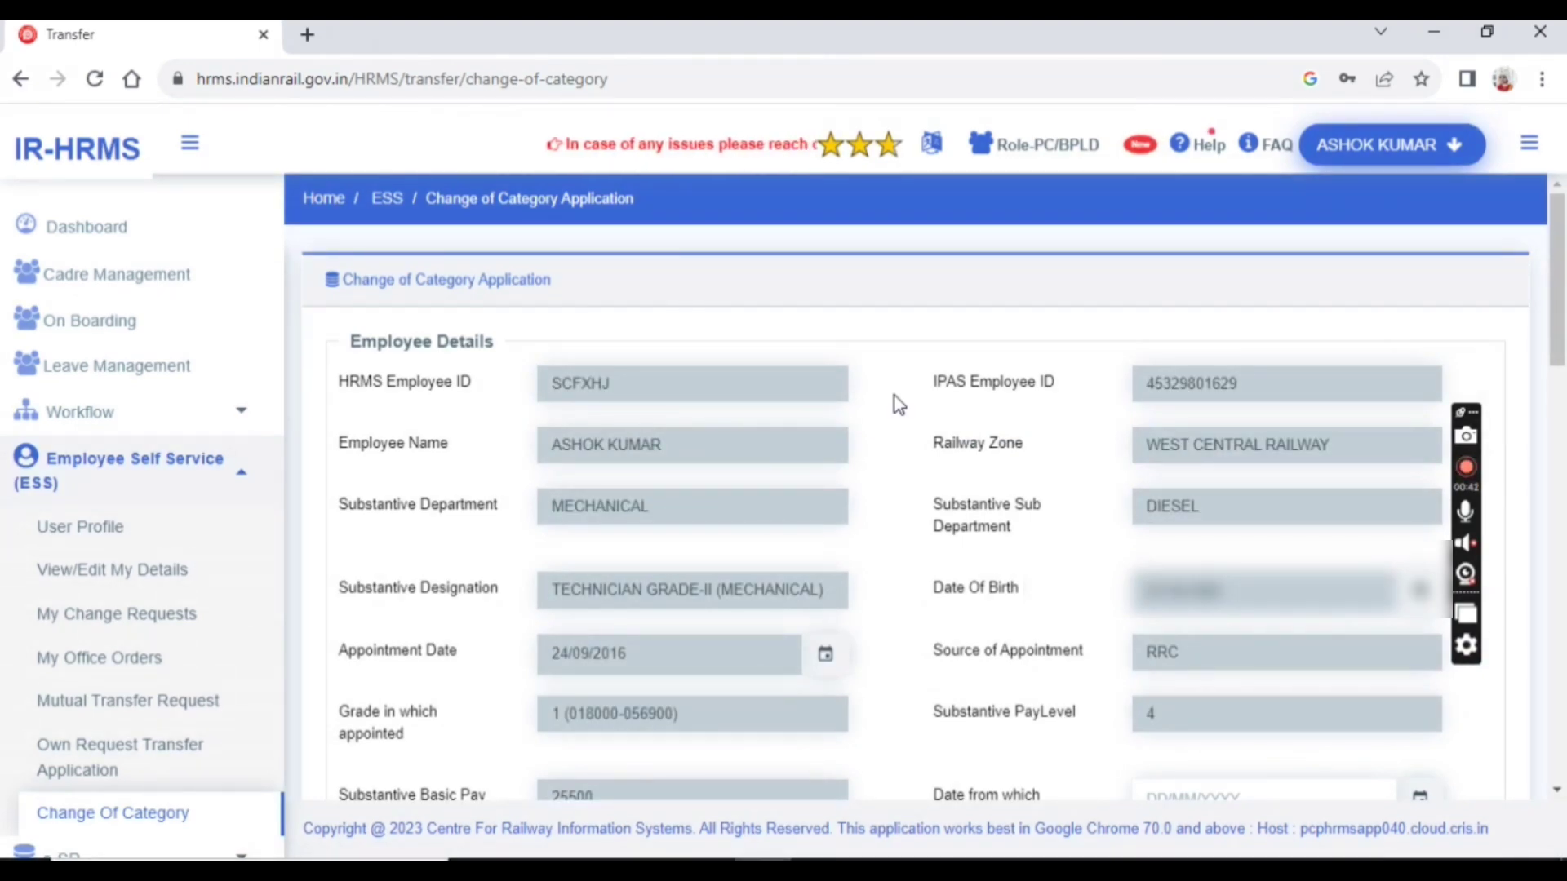
pyautogui.scroll(-4, 894, 398)
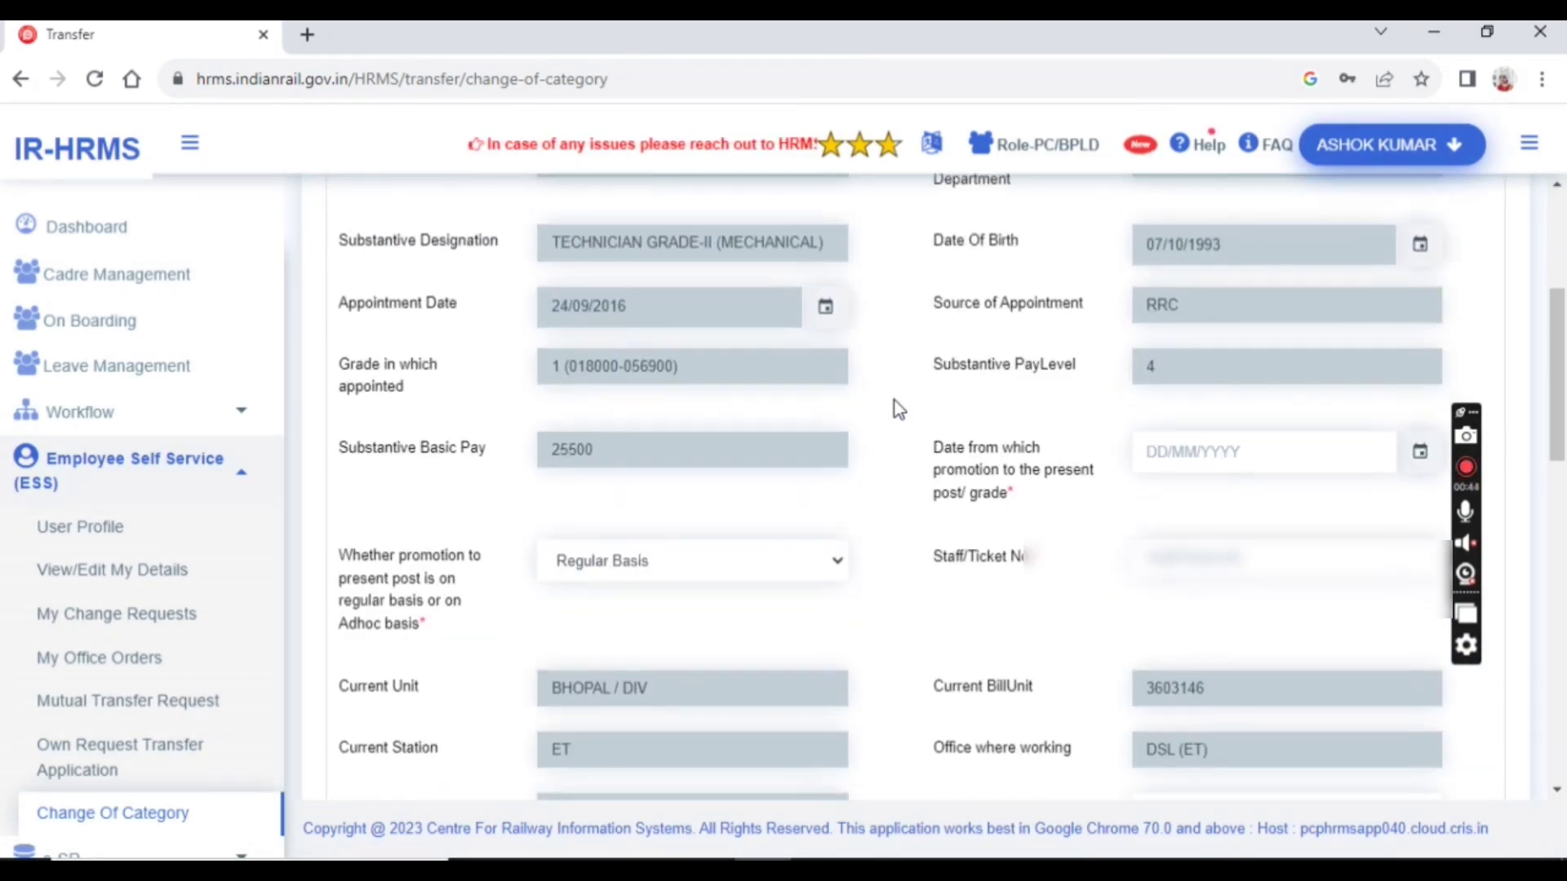
pyautogui.scroll(5, 895, 400)
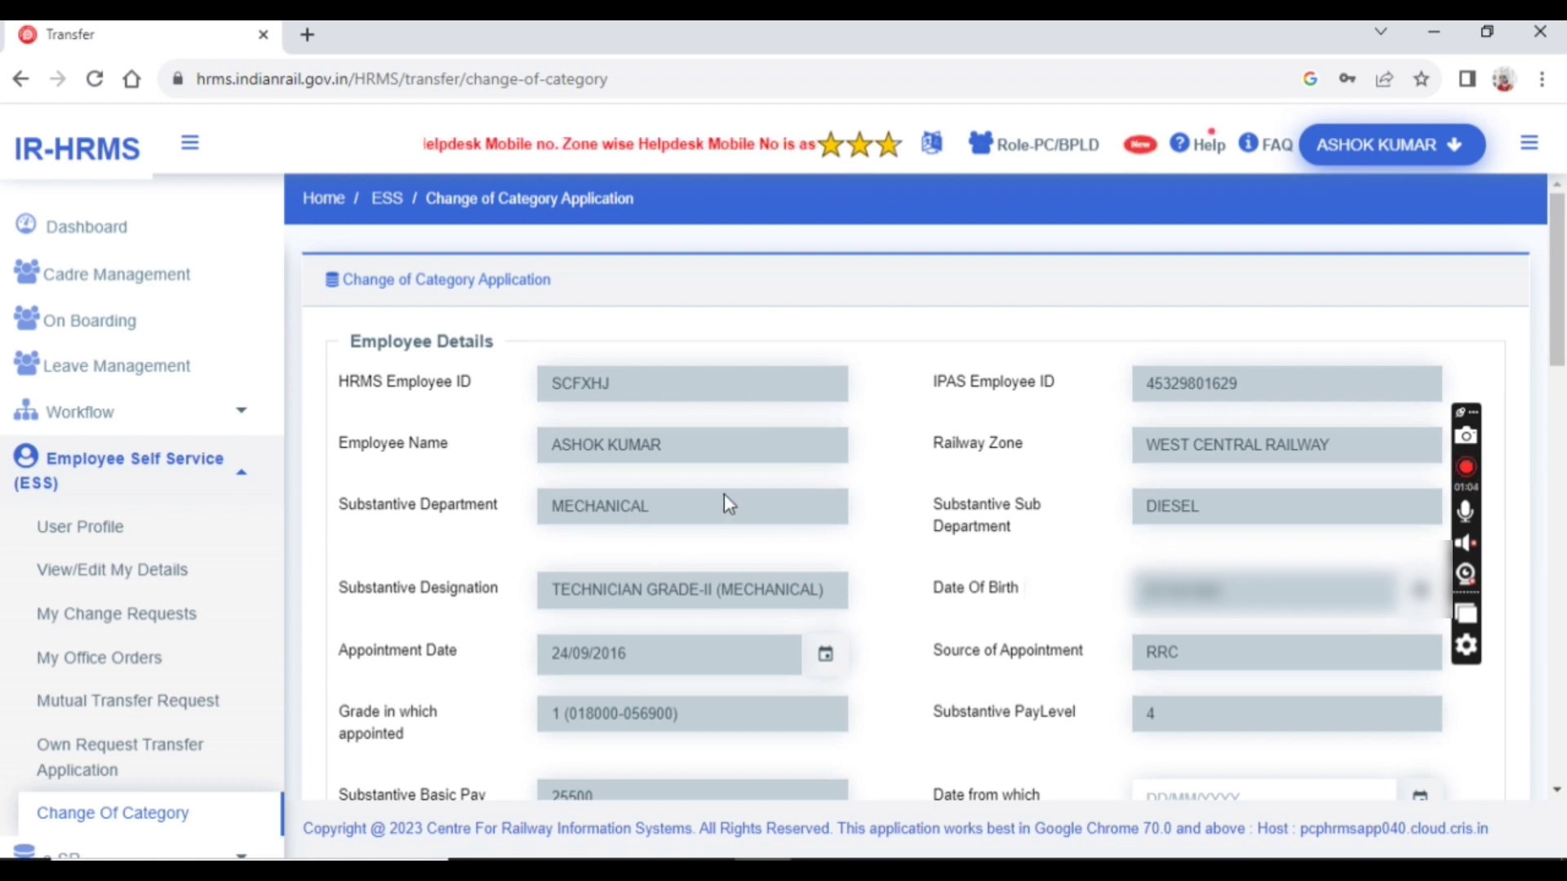
pyautogui.scroll(-1, 723, 497)
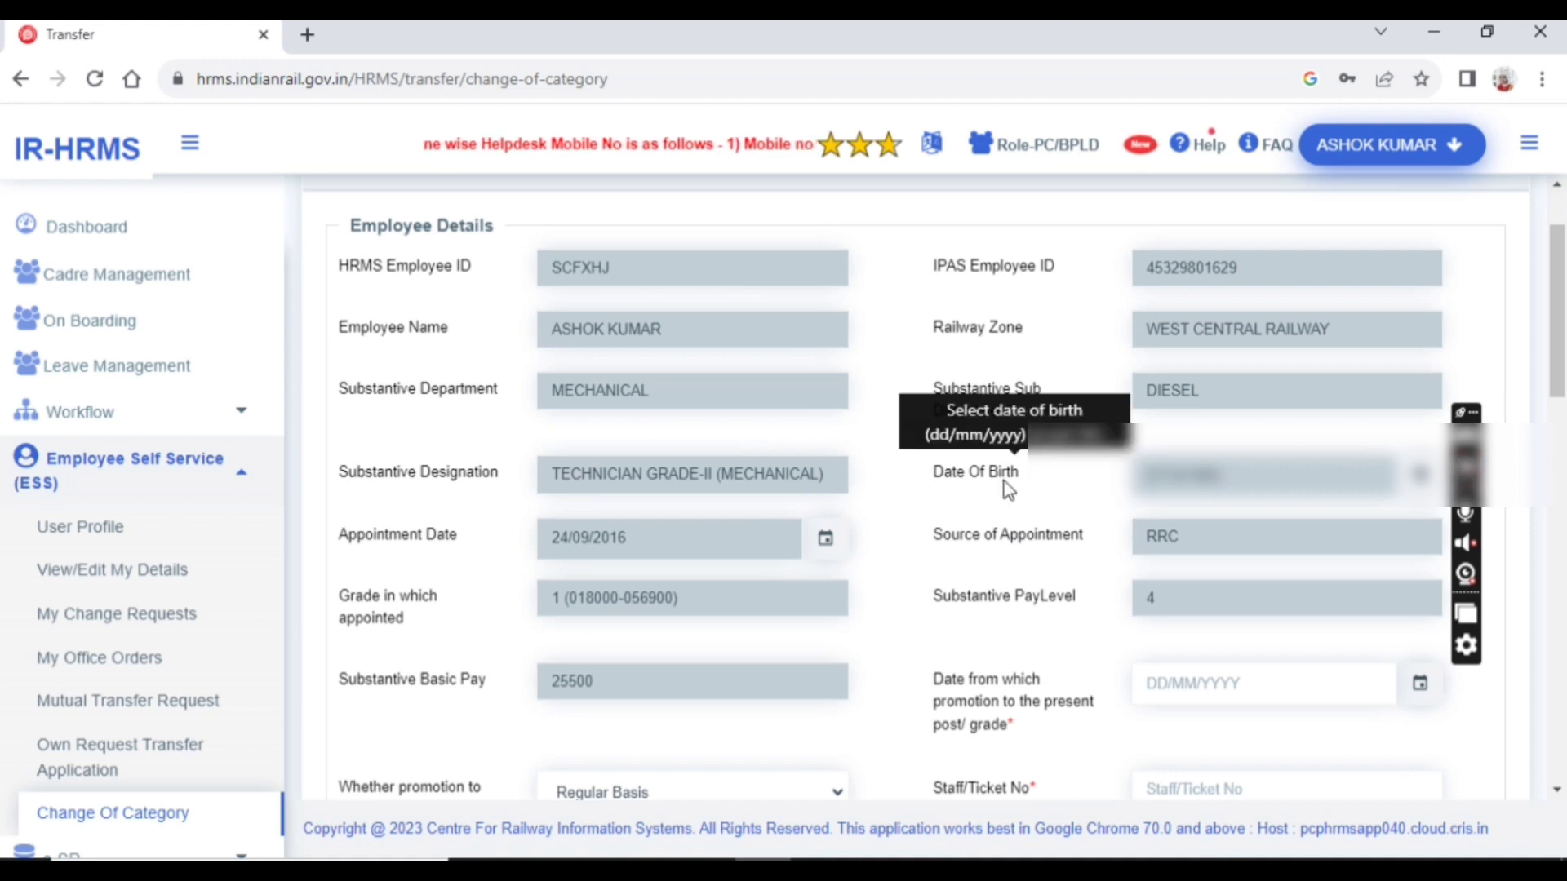
pyautogui.scroll(-2, 1038, 522)
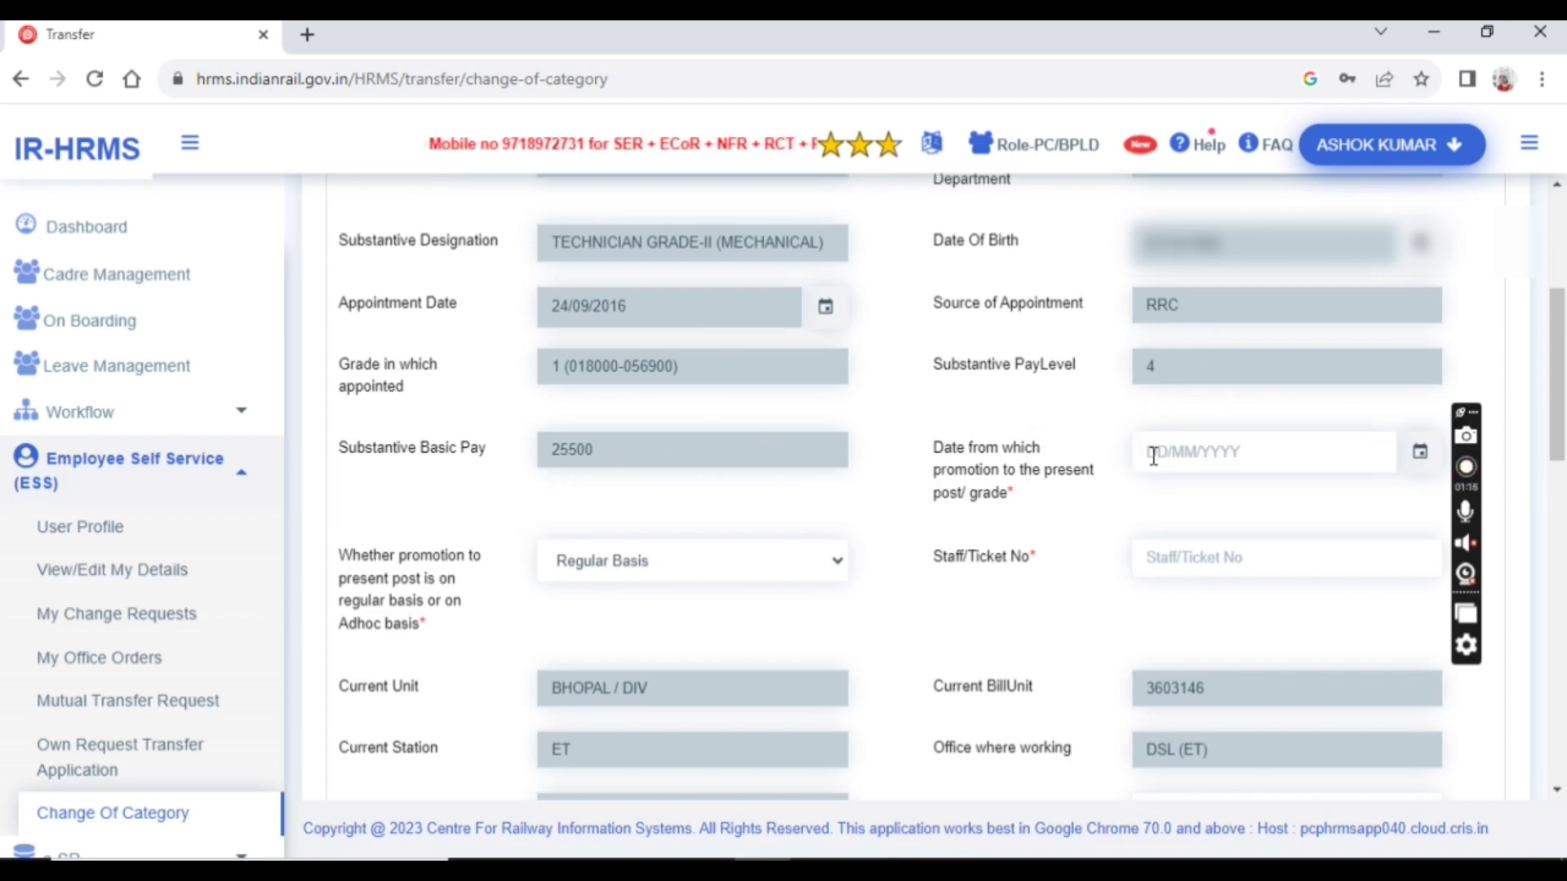
# Pick 2 November 2022 in the calendar as the present post/grade promotion date
pyautogui.click(1184, 454)
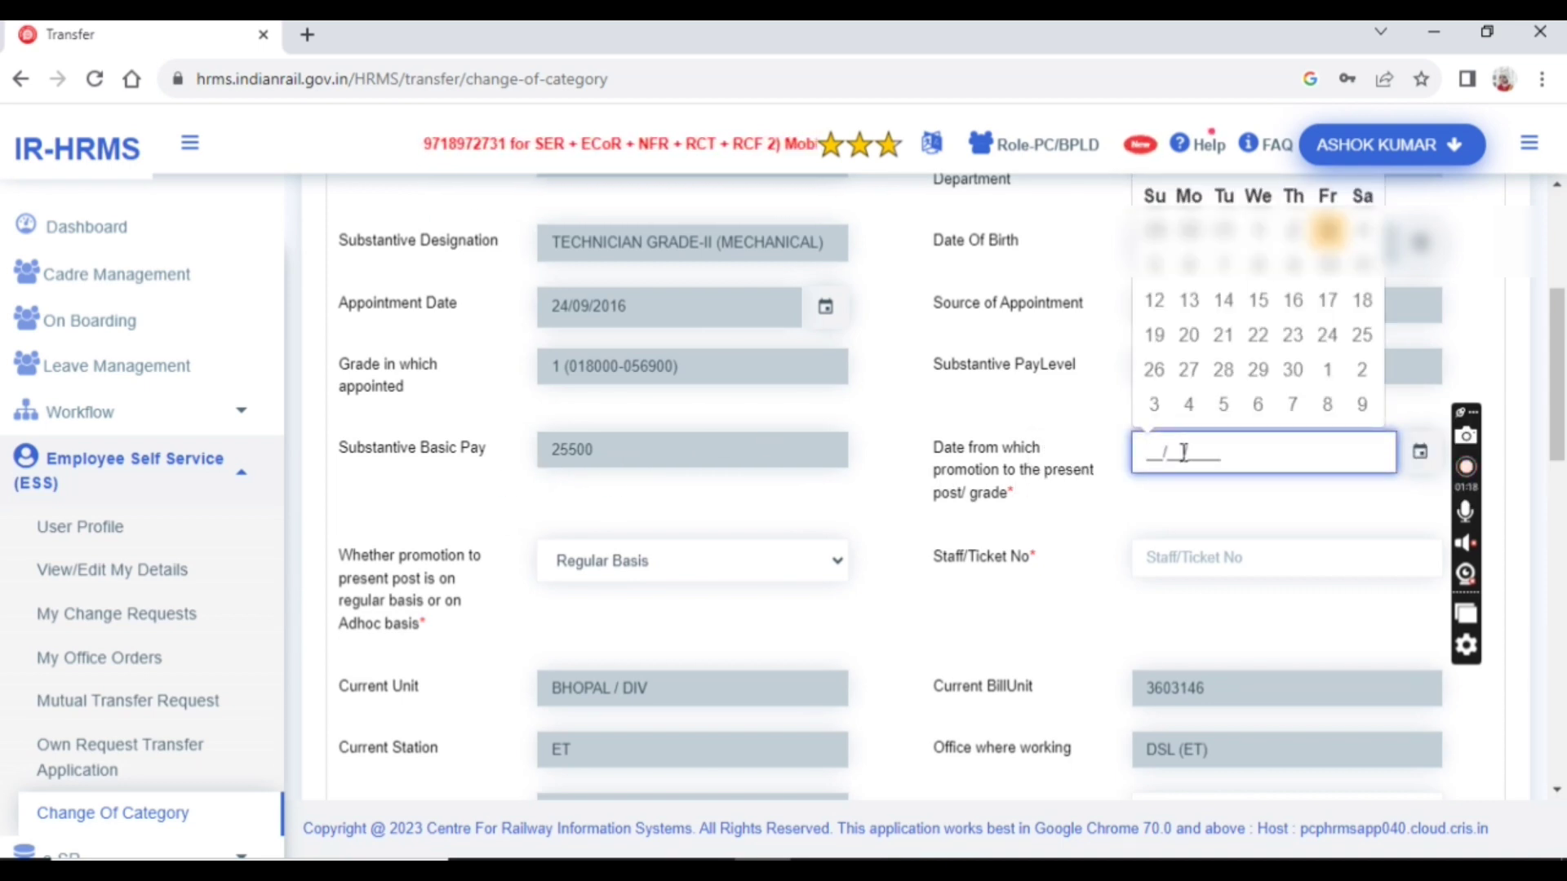
pyautogui.click(1102, 423)
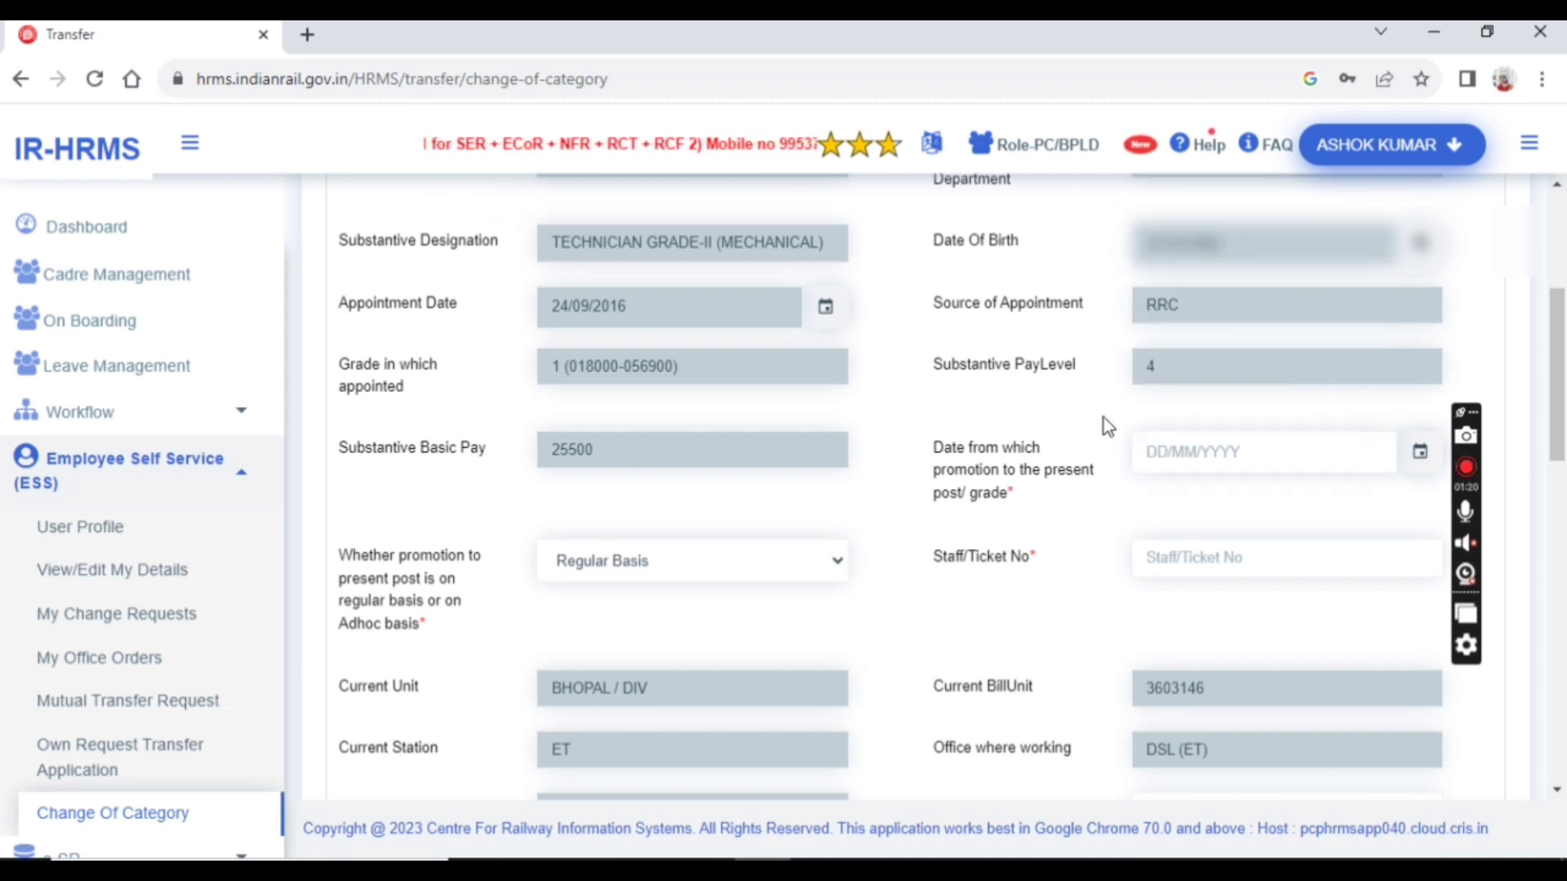
pyautogui.scroll(1, 1105, 414)
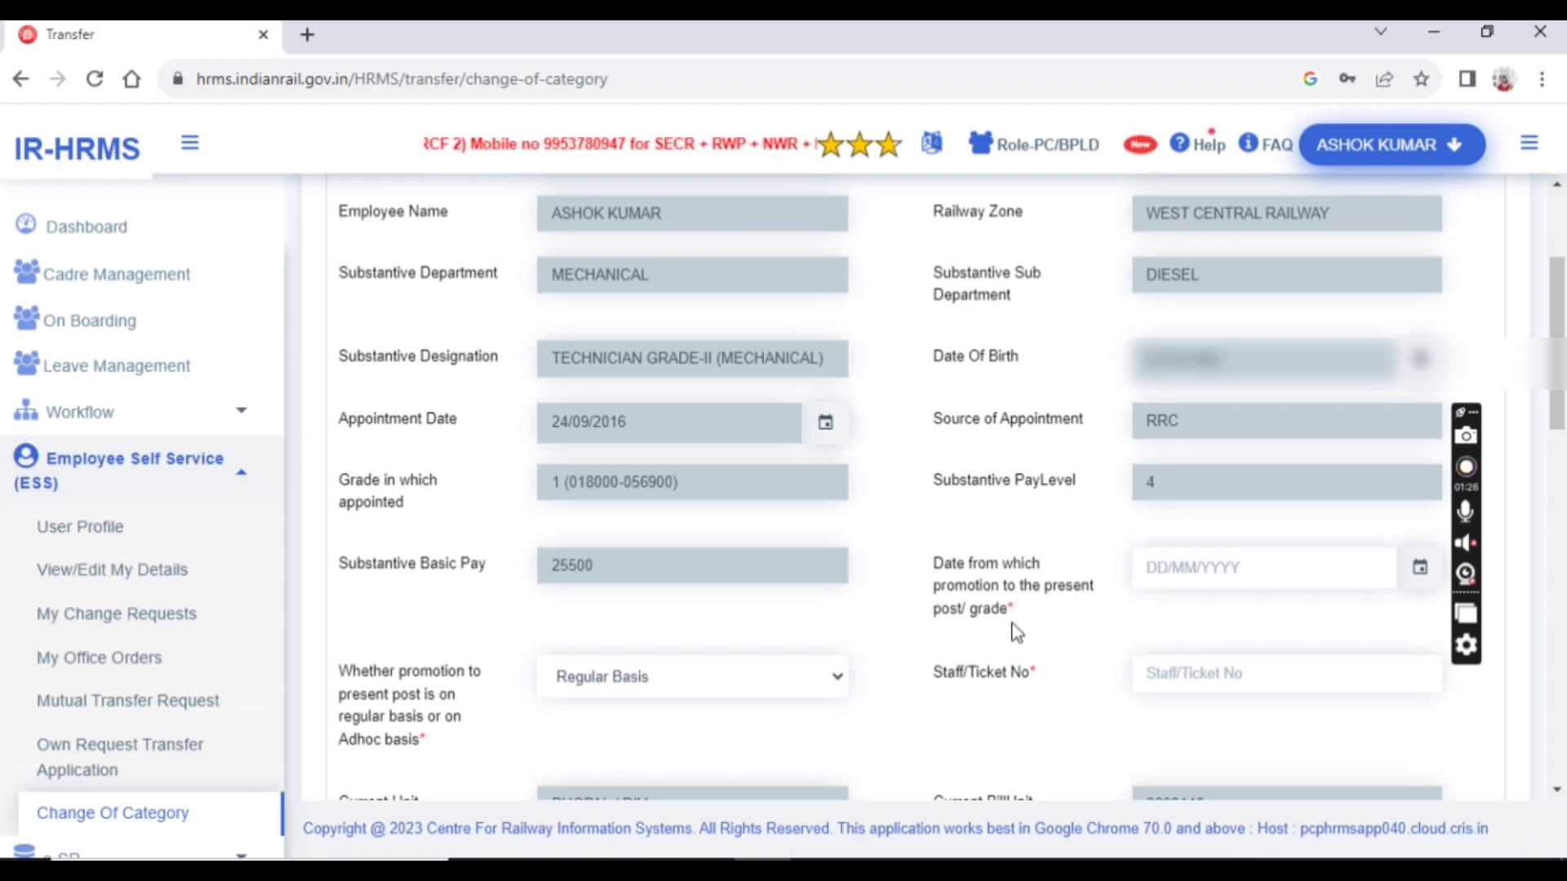
pyautogui.click(1197, 568)
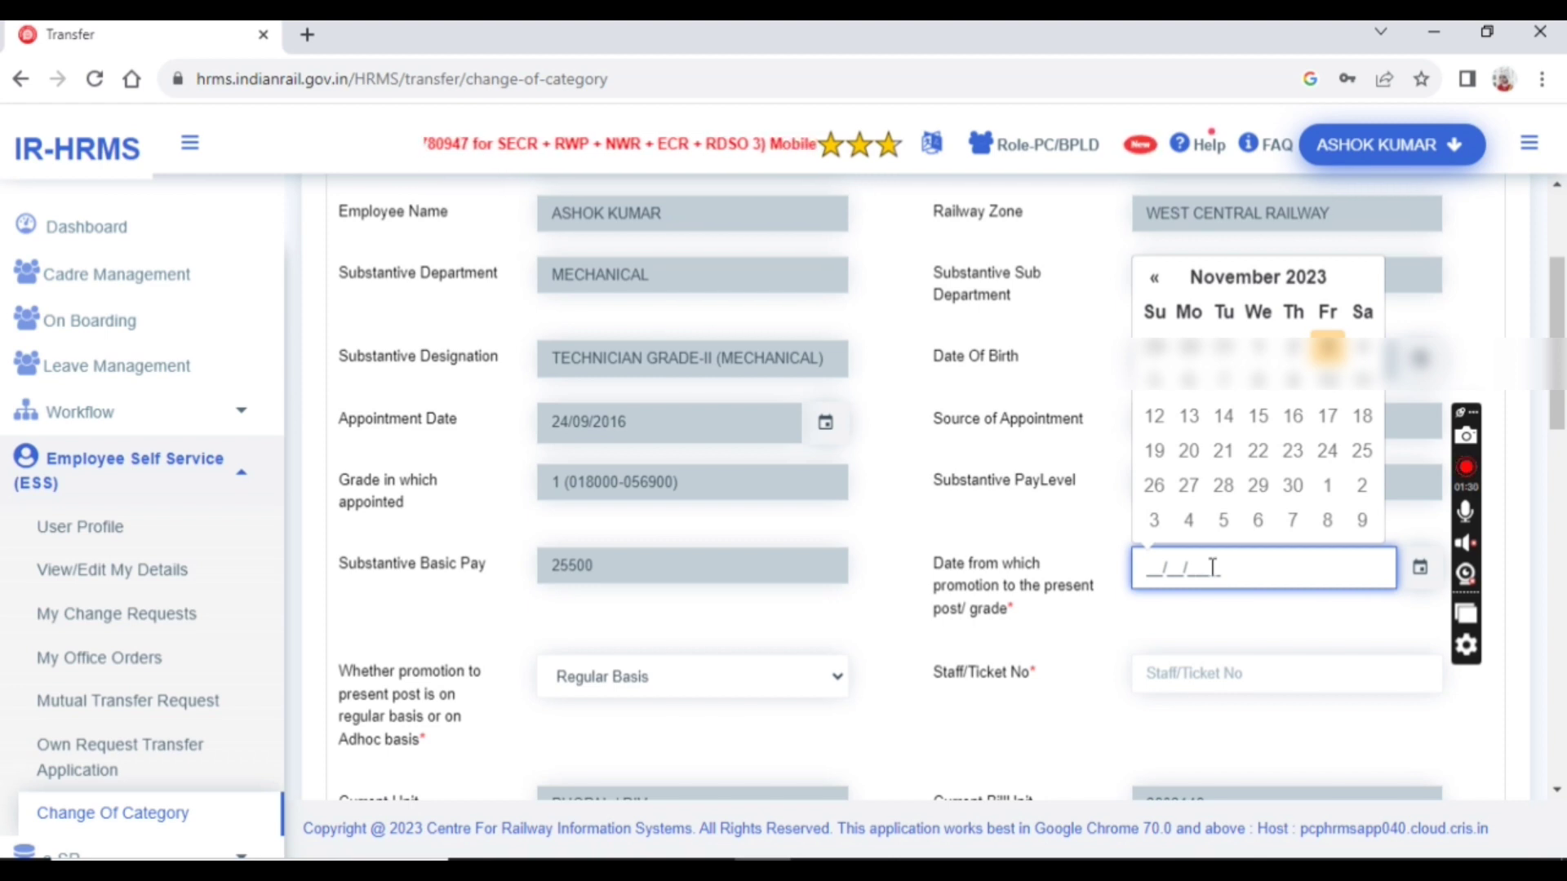
pyautogui.click(1236, 292)
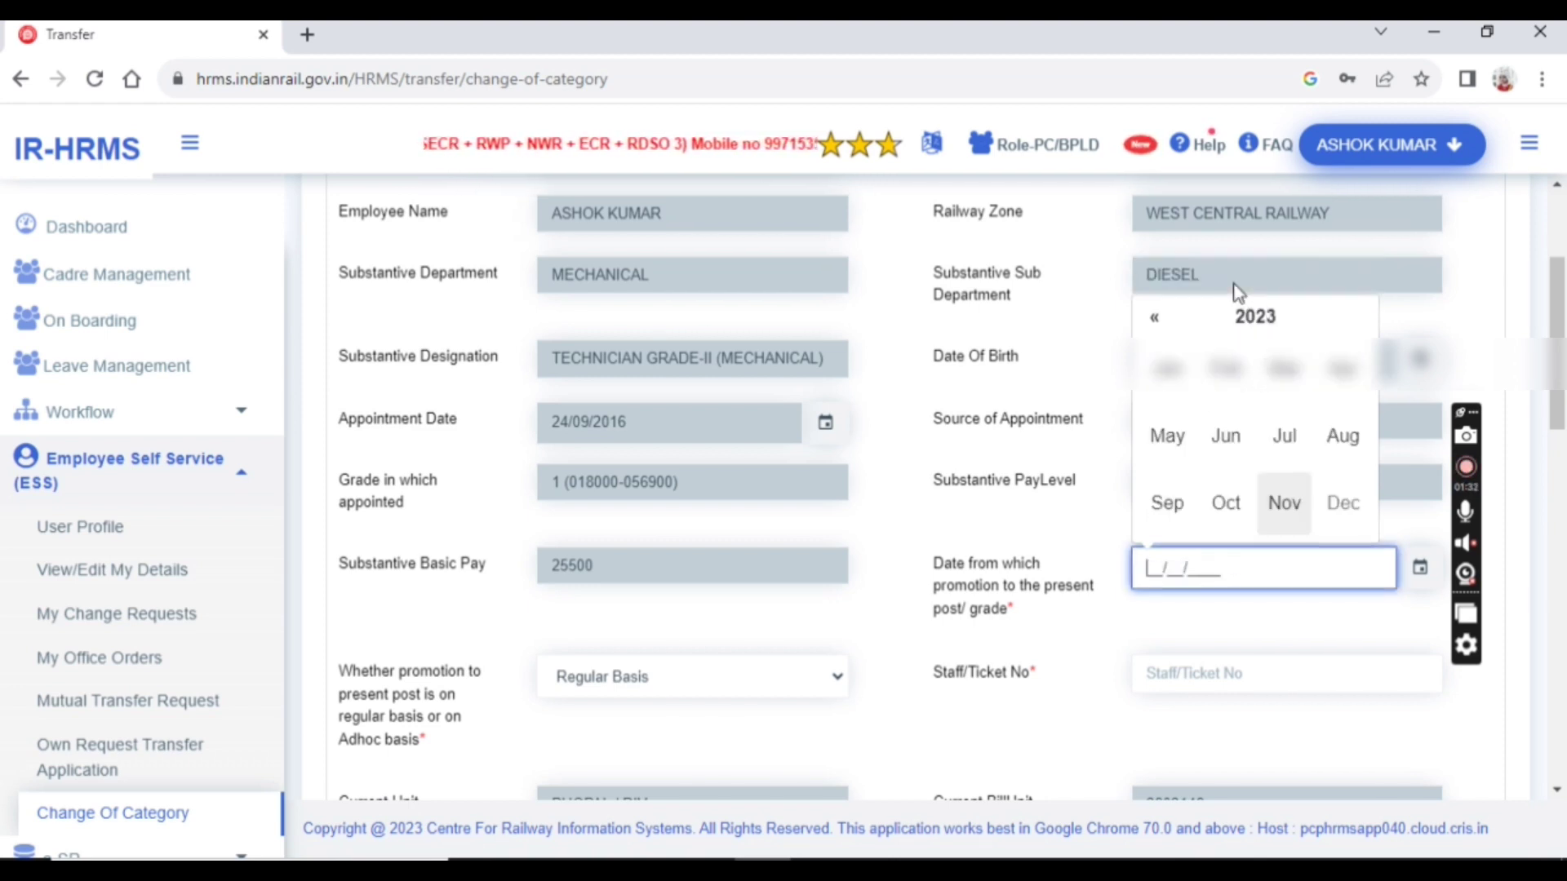
pyautogui.click(1240, 317)
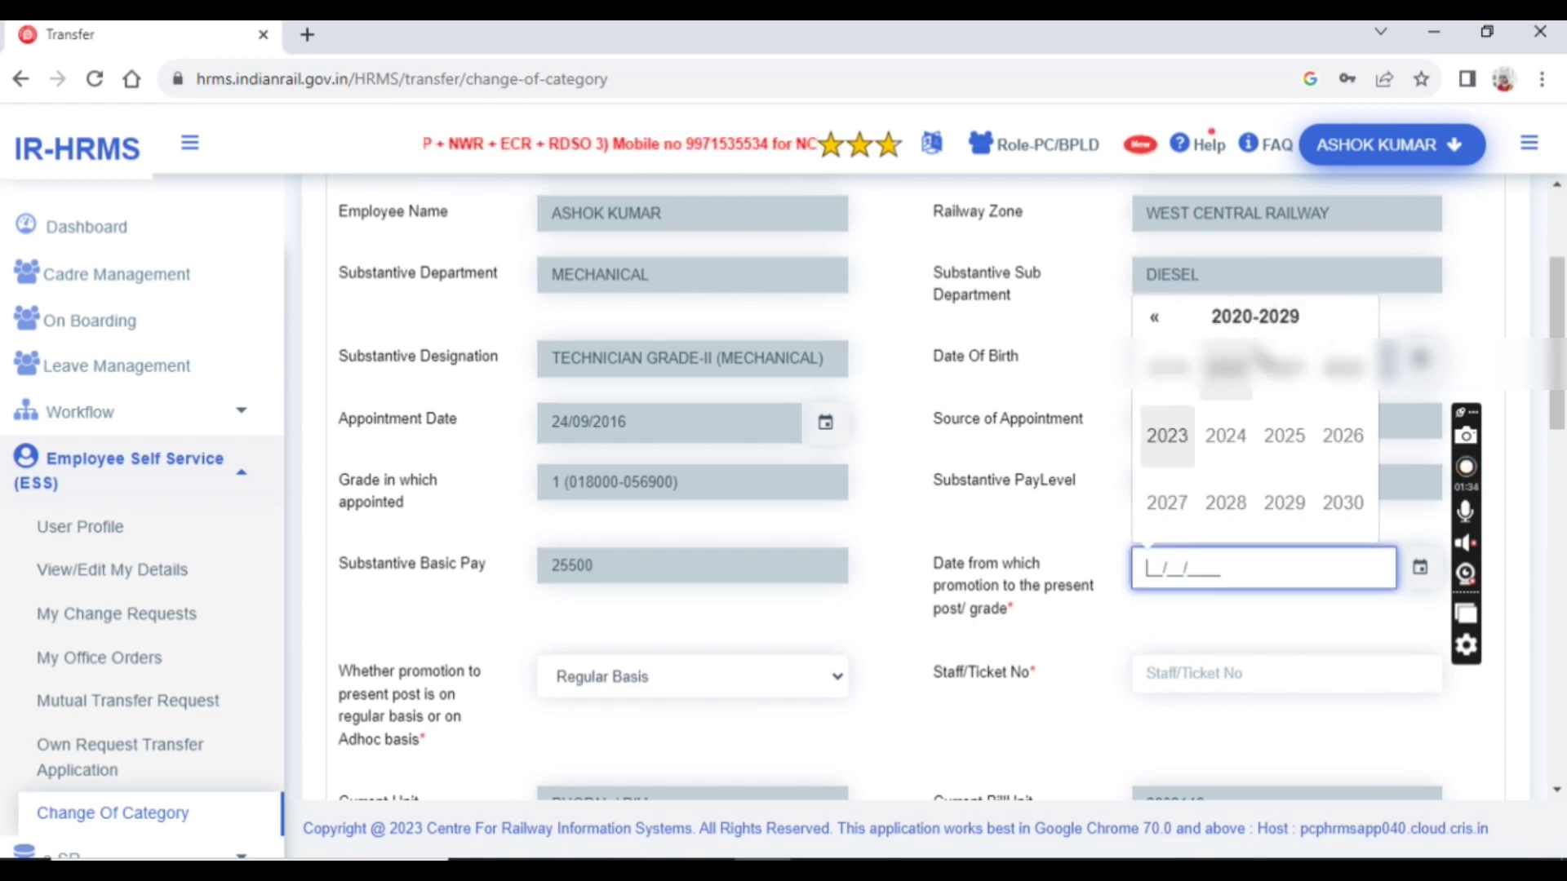
pyautogui.click(1342, 367)
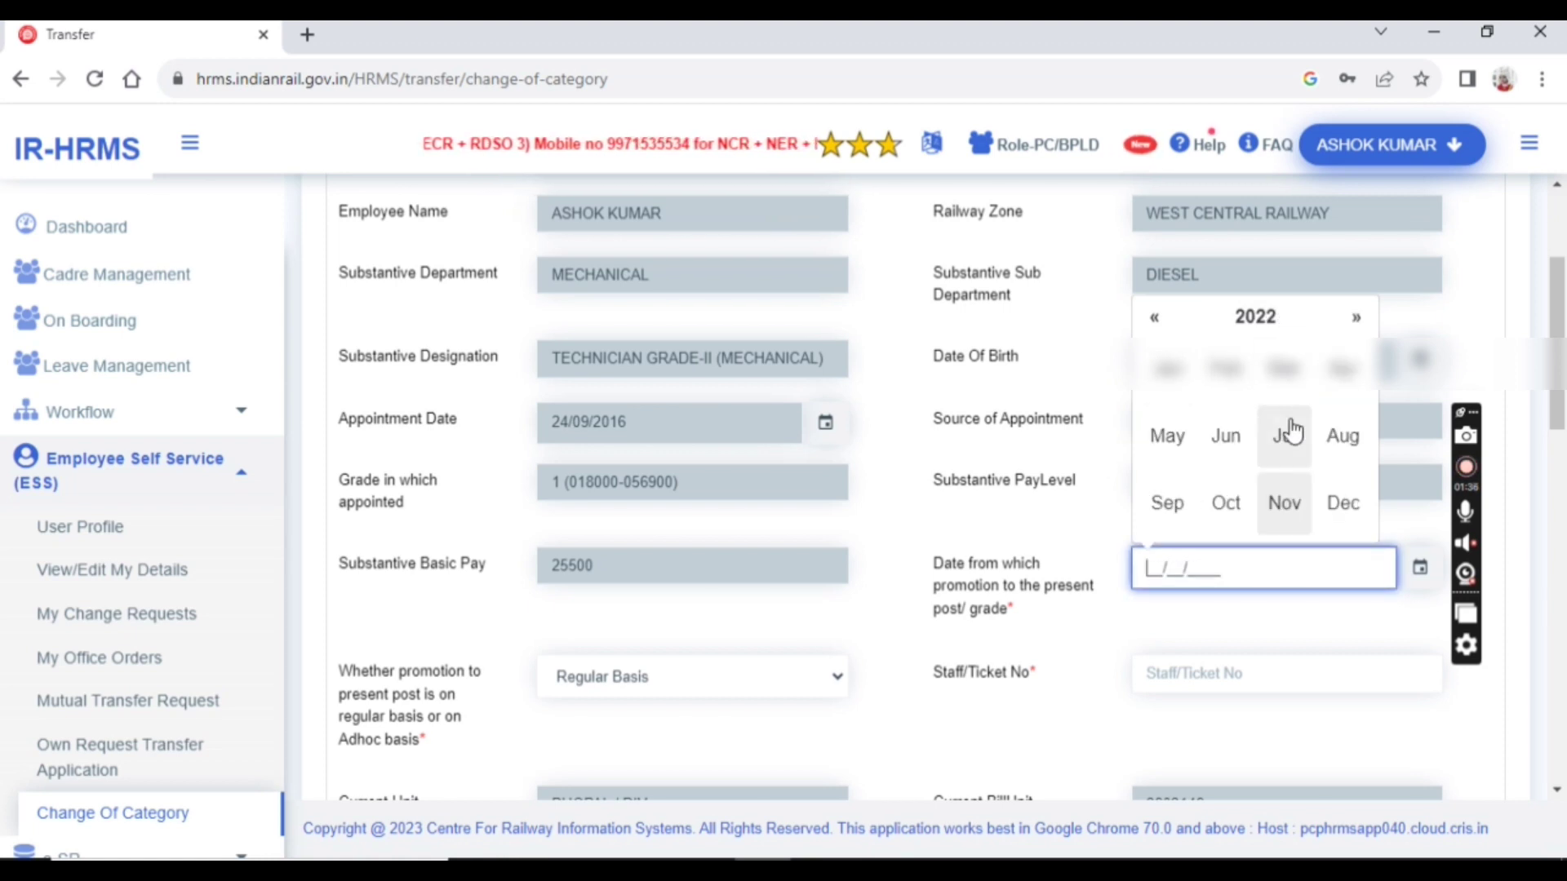
pyautogui.click(1294, 514)
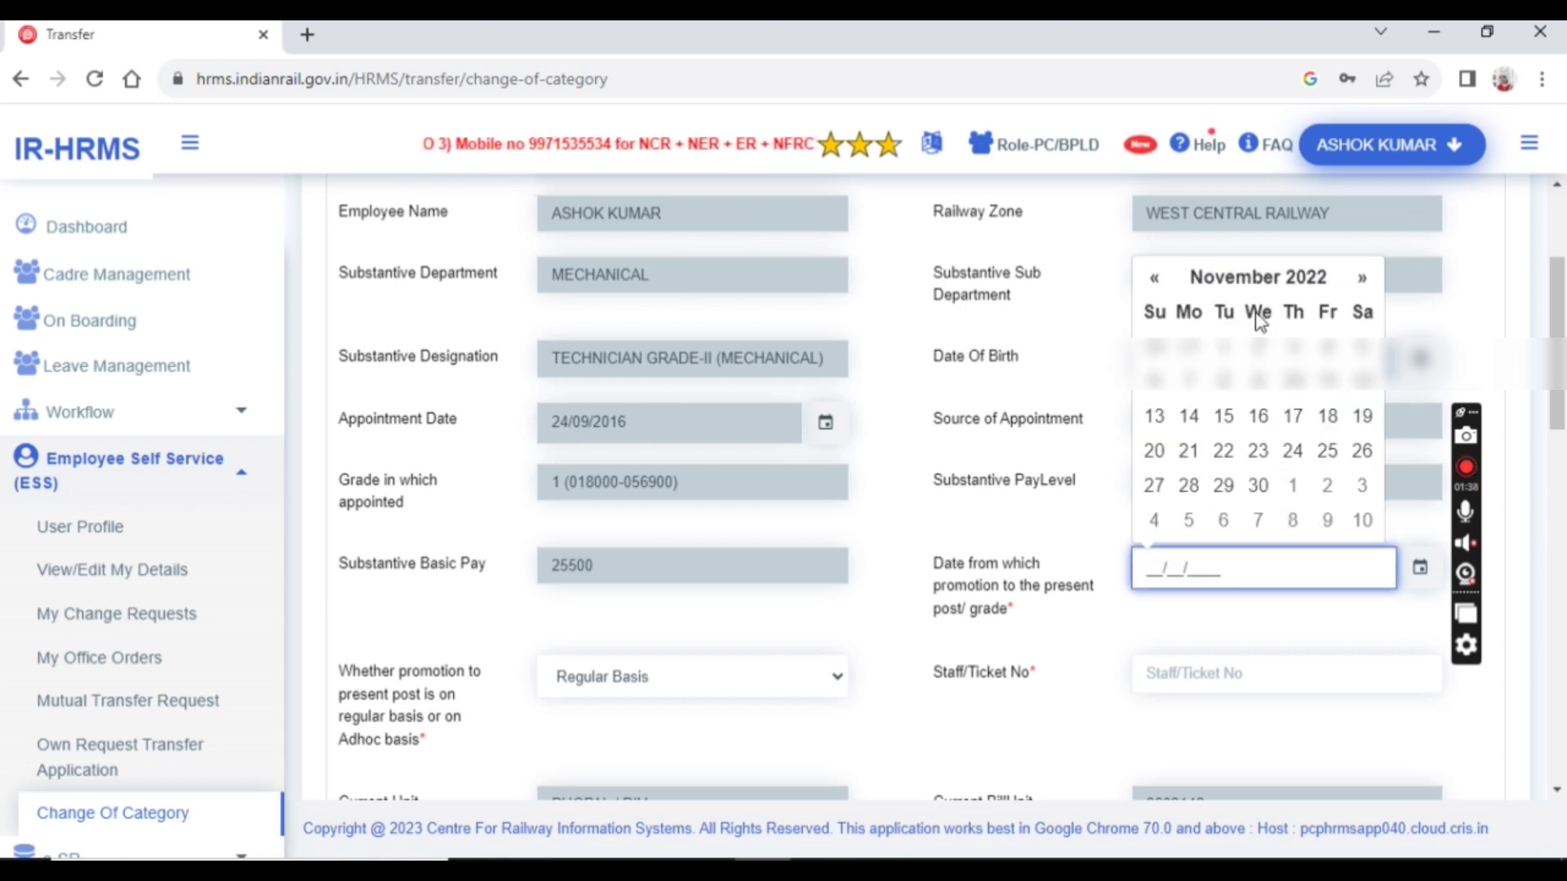
pyautogui.click(1258, 348)
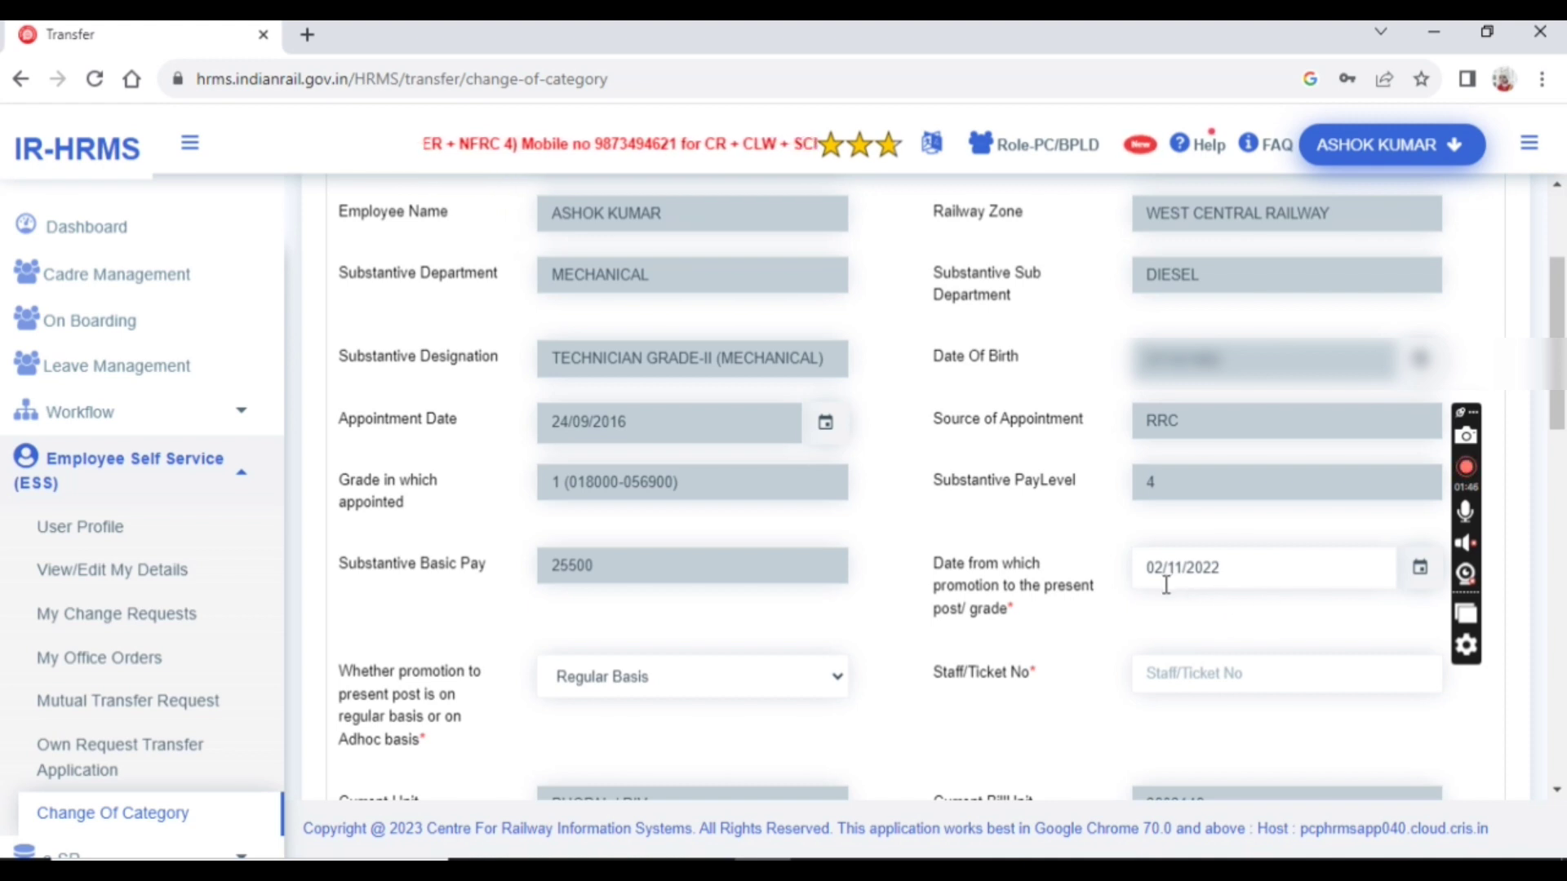
pyautogui.scroll(-1, 938, 527)
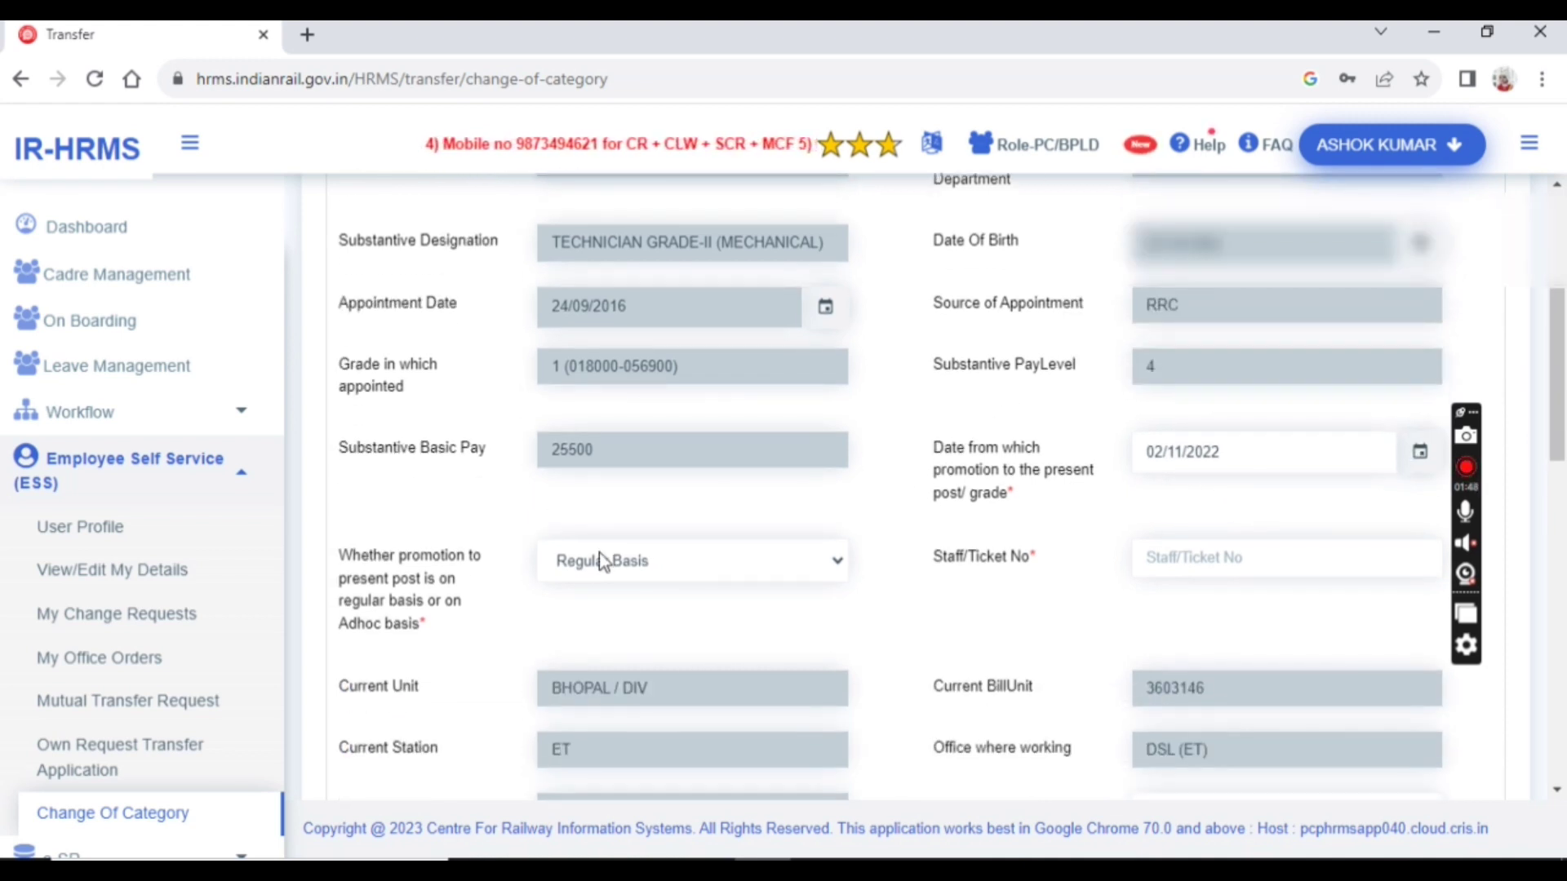
# Keep promotion basis as Regular Basis and enter the staff ticket number
pyautogui.click(623, 576)
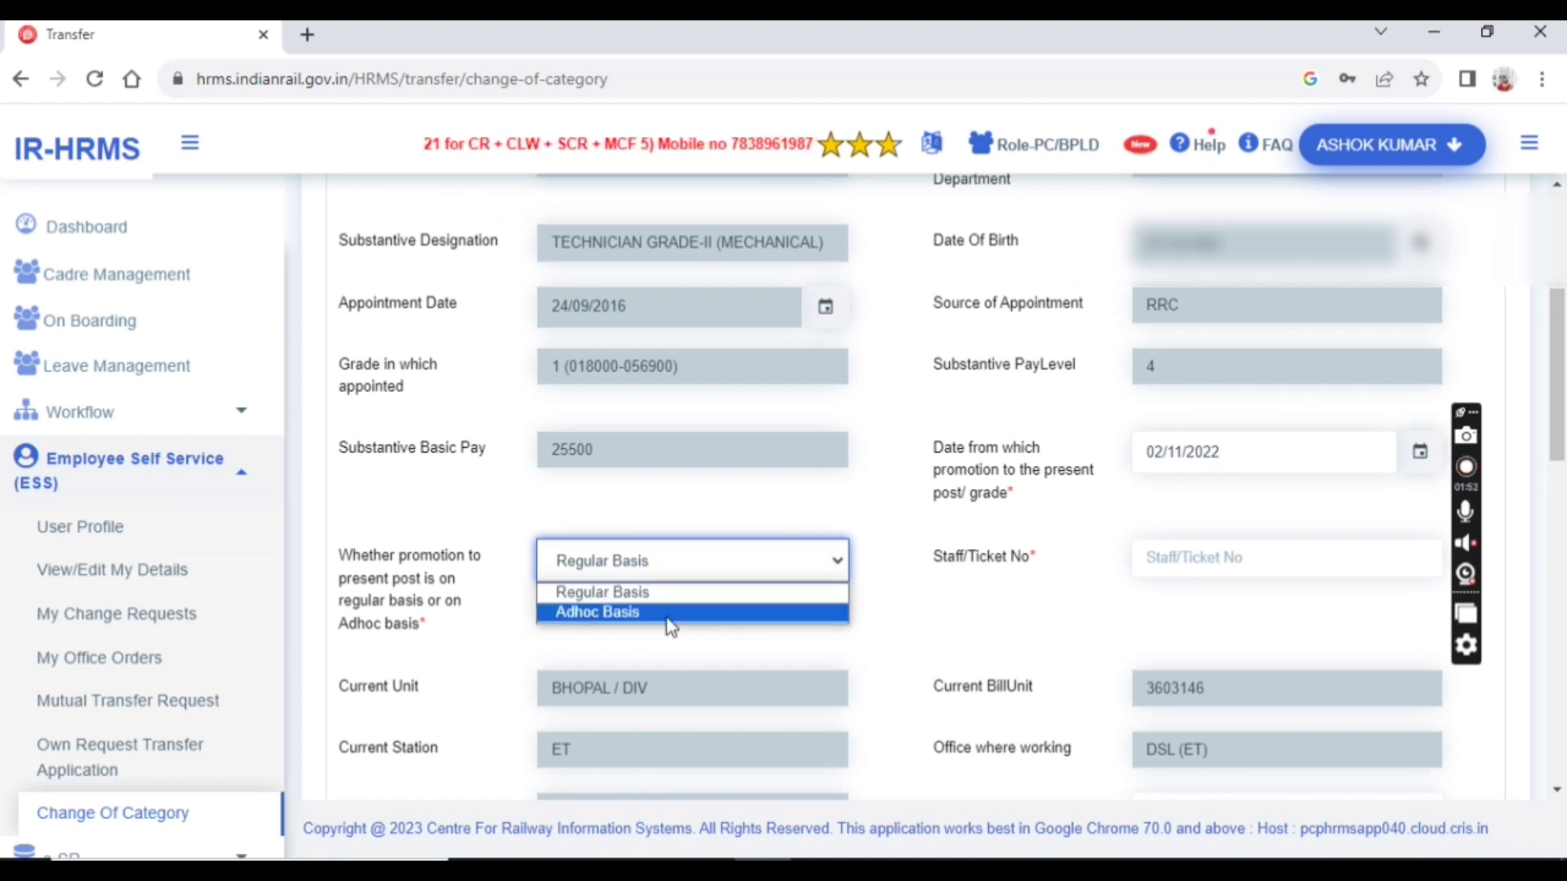
pyautogui.click(641, 595)
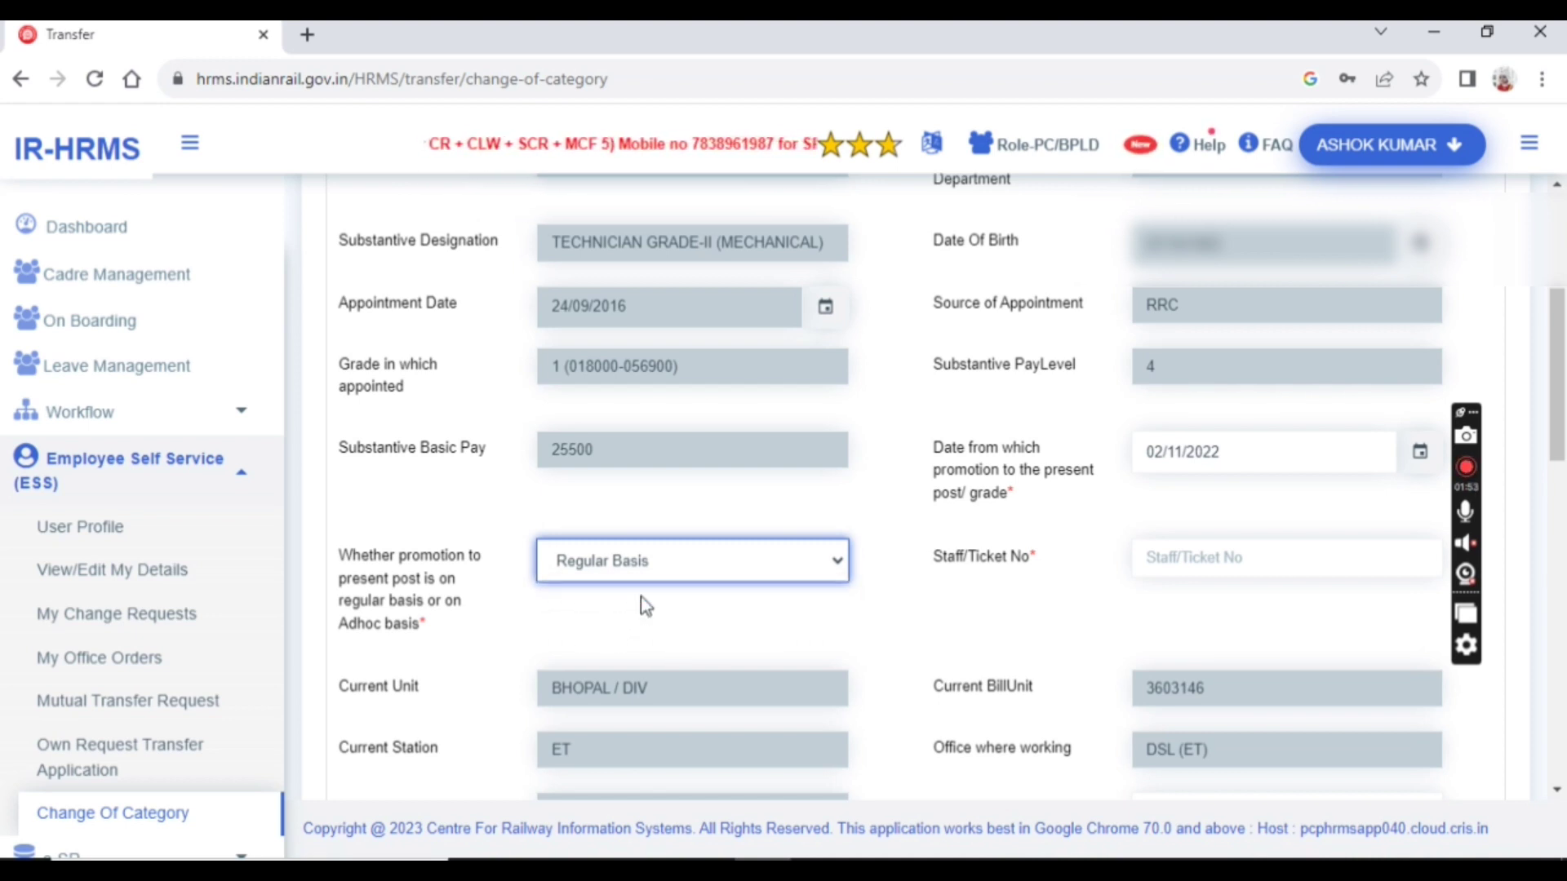
pyautogui.click(1242, 553)
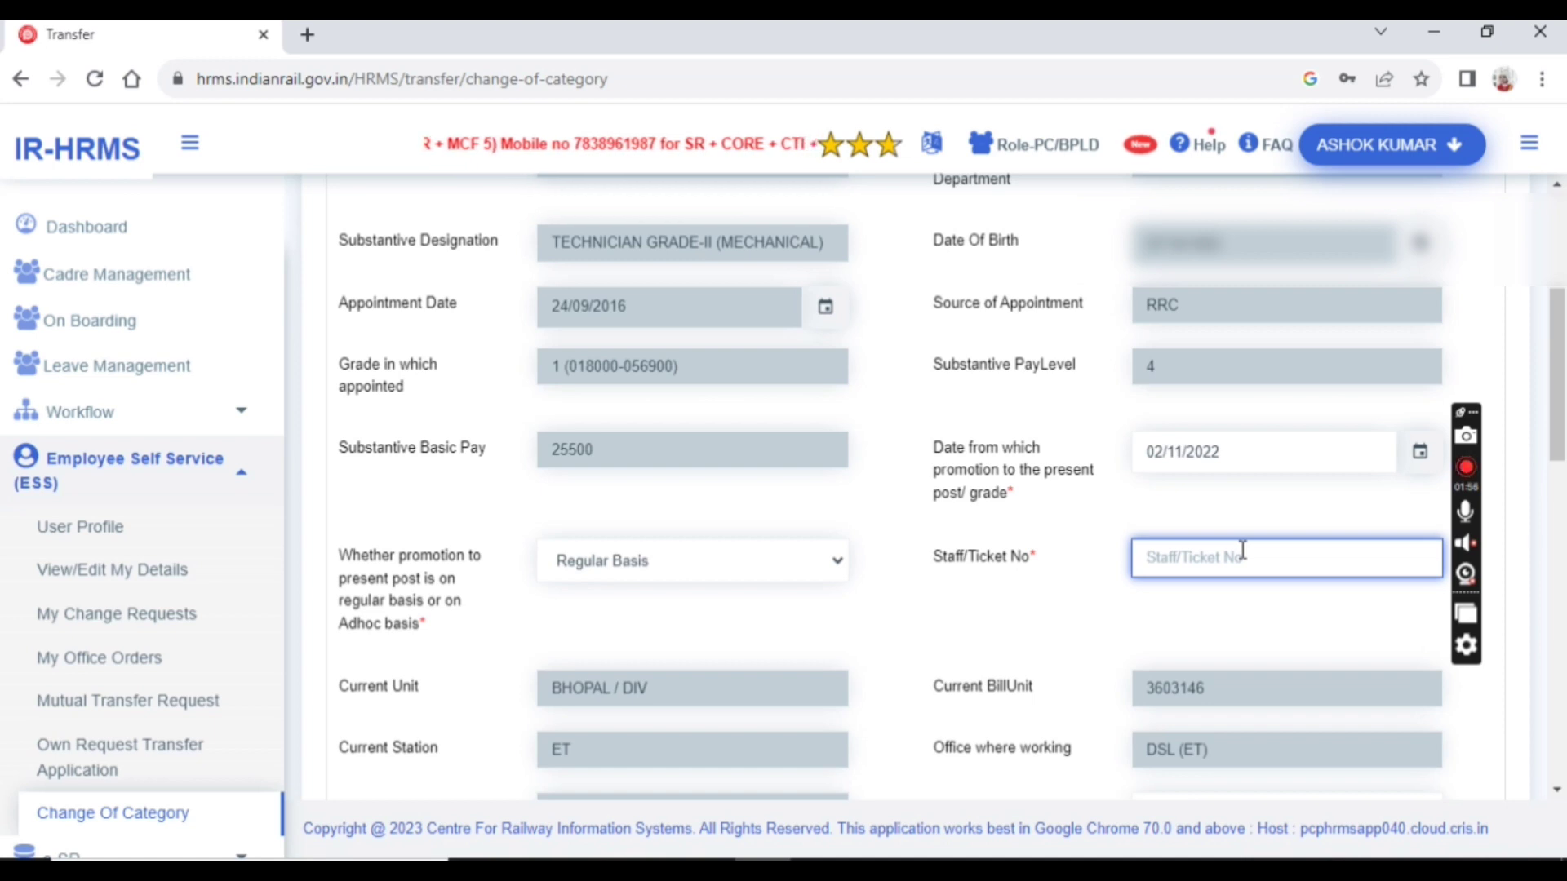
pyautogui.write('236')
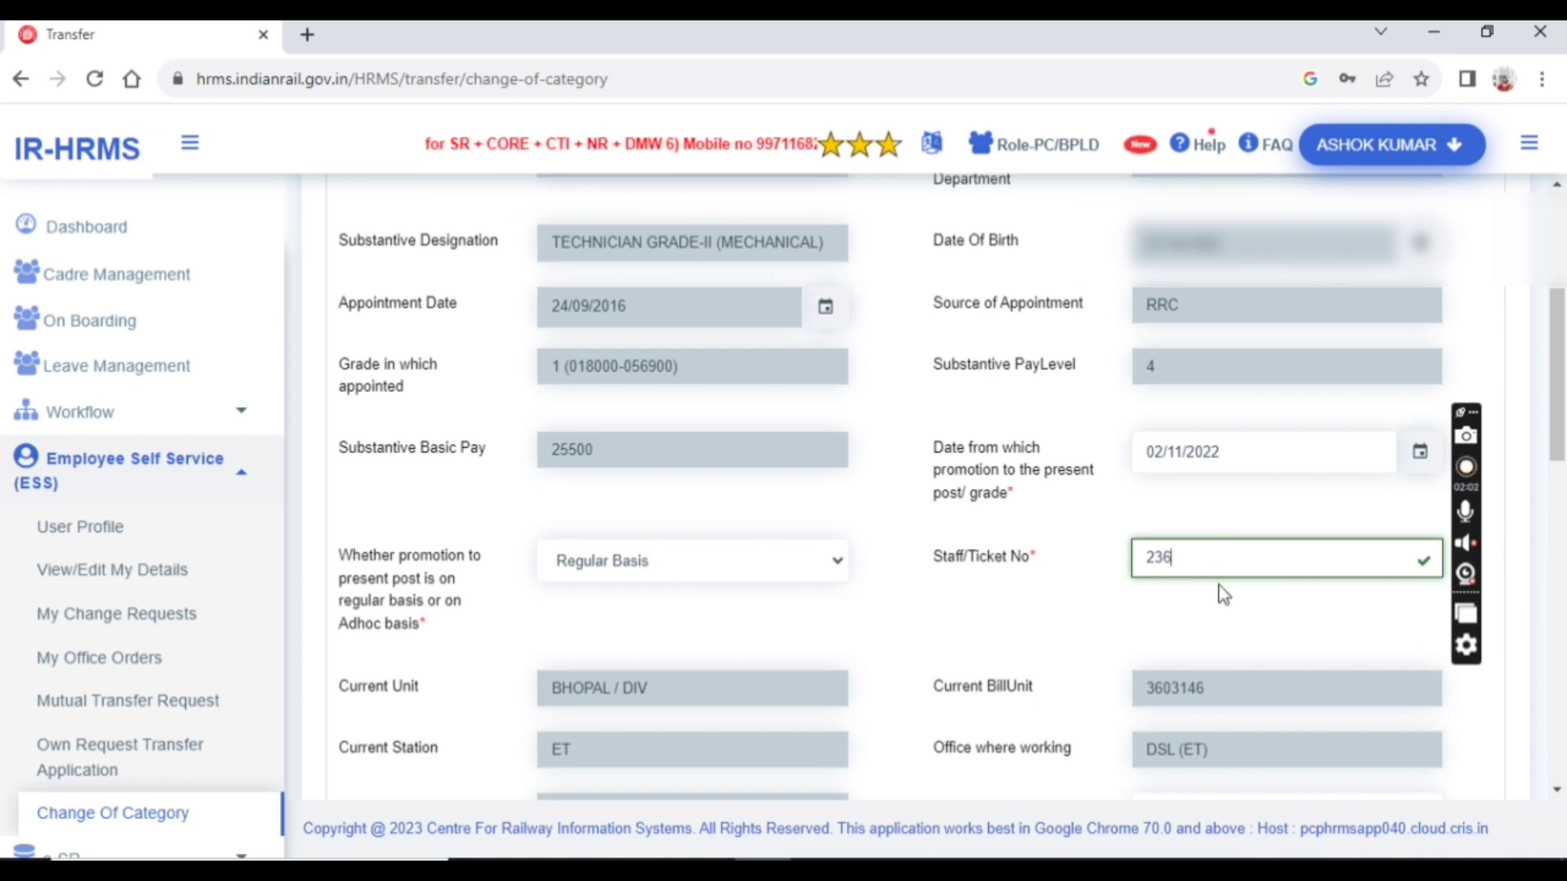
pyautogui.scroll(-4, 952, 620)
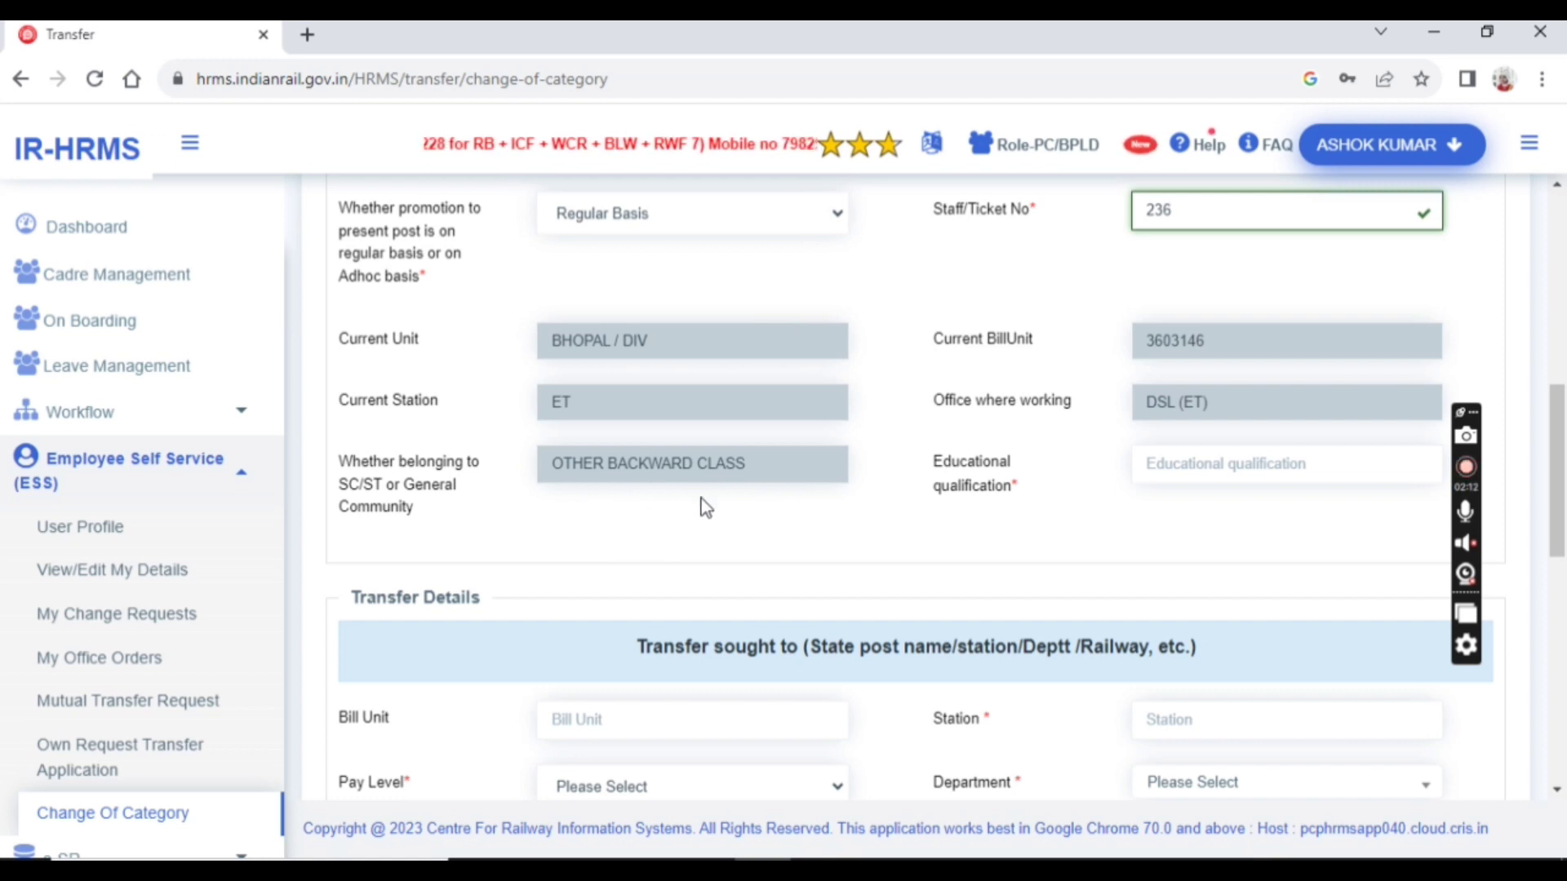
# Enter B.SC as the educational qualification and scroll down to Transfer Details
pyautogui.scroll(4, 706, 502)
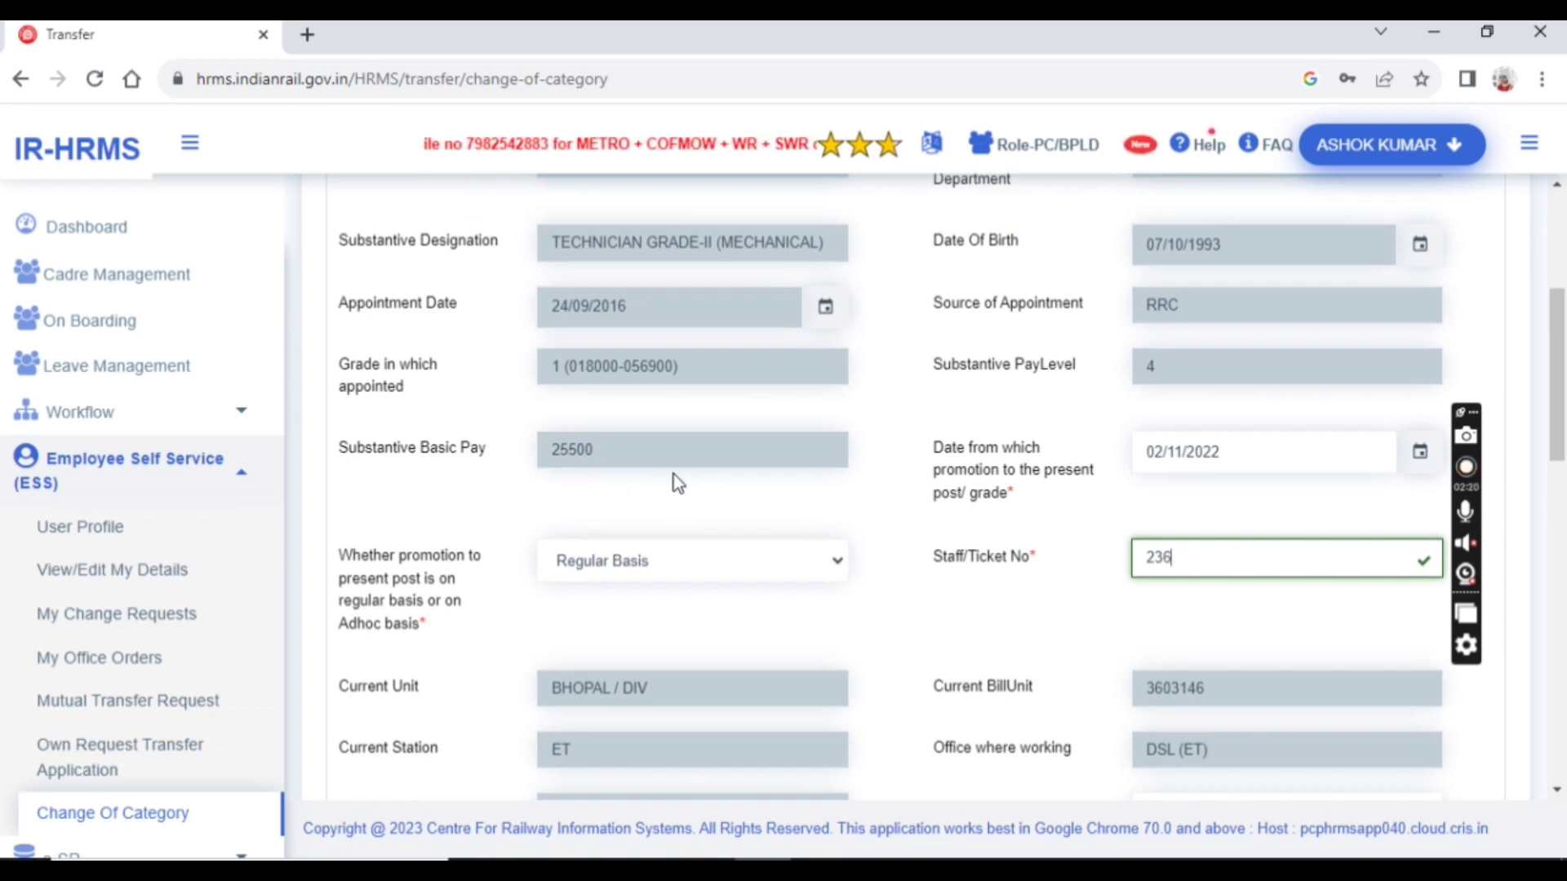
pyautogui.scroll(-4, 756, 492)
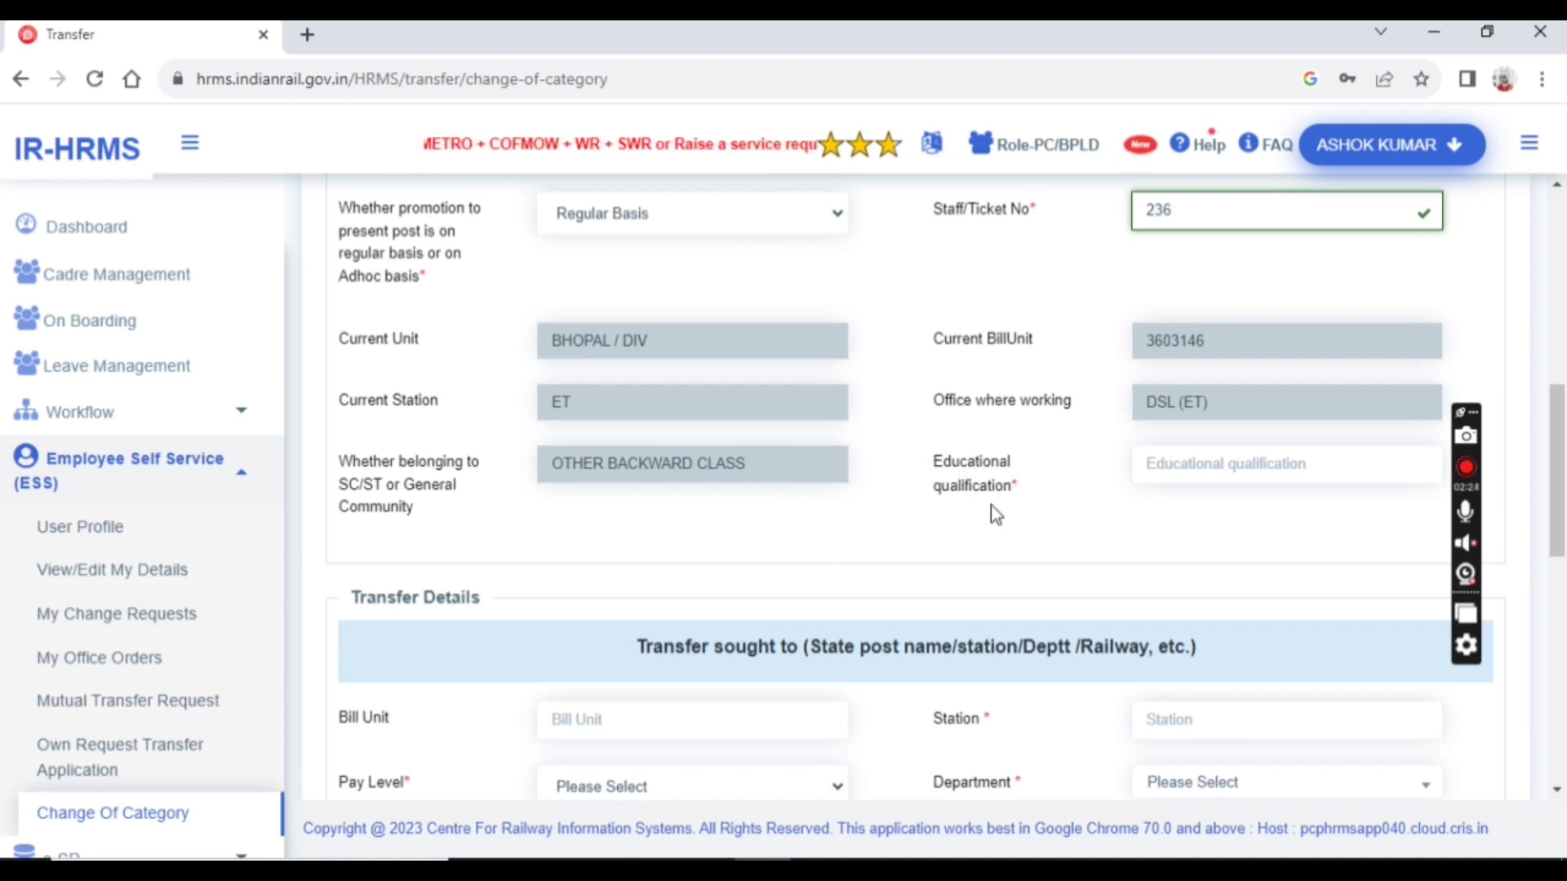
pyautogui.click(1176, 462)
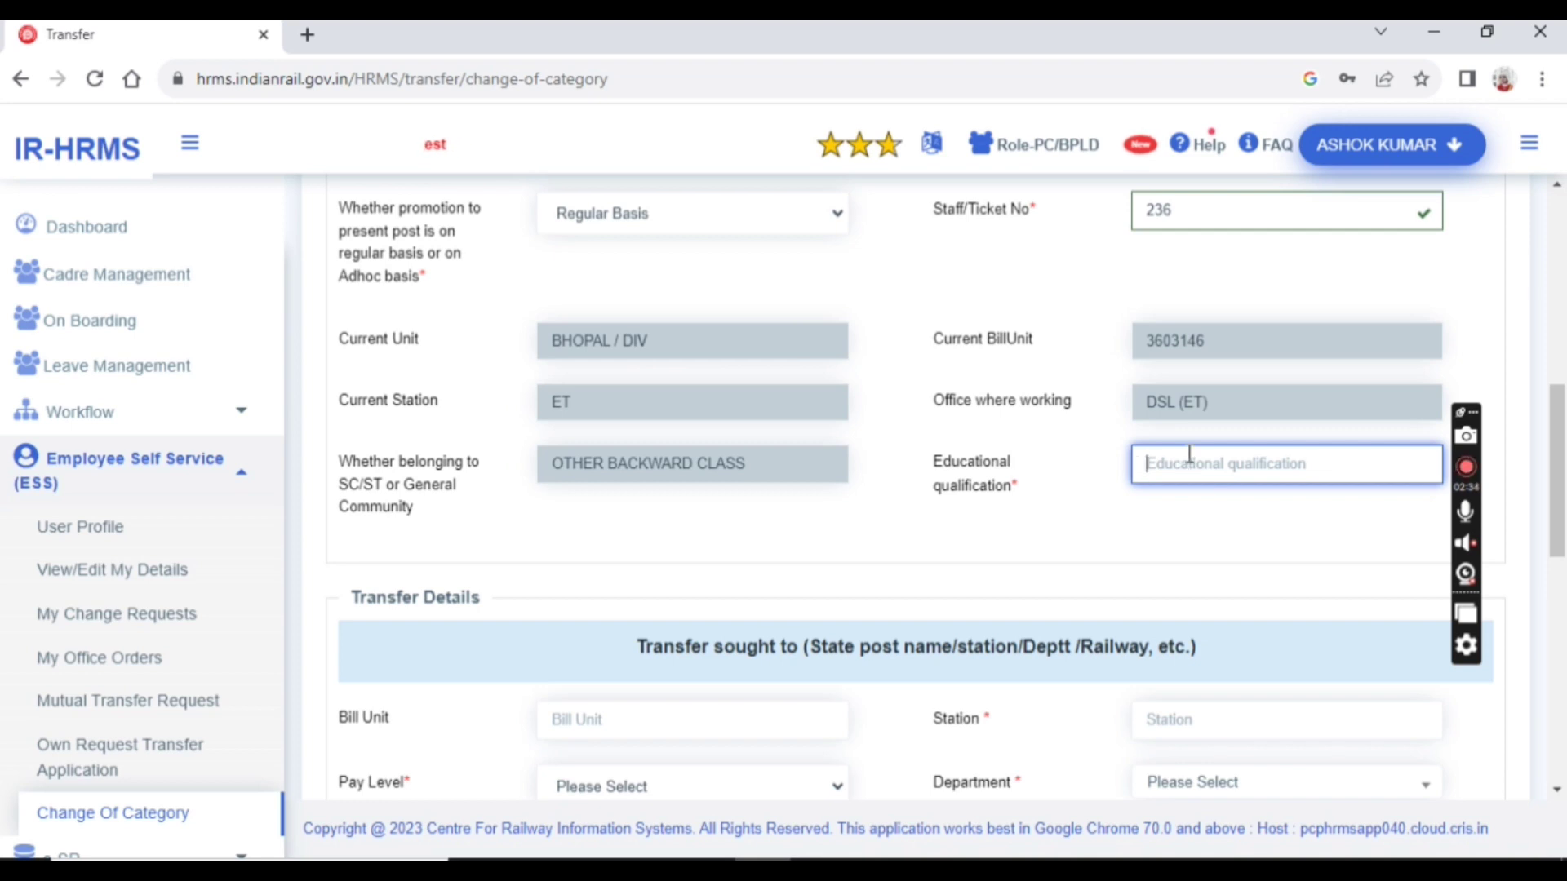
pyautogui.scroll(-1, 1189, 455)
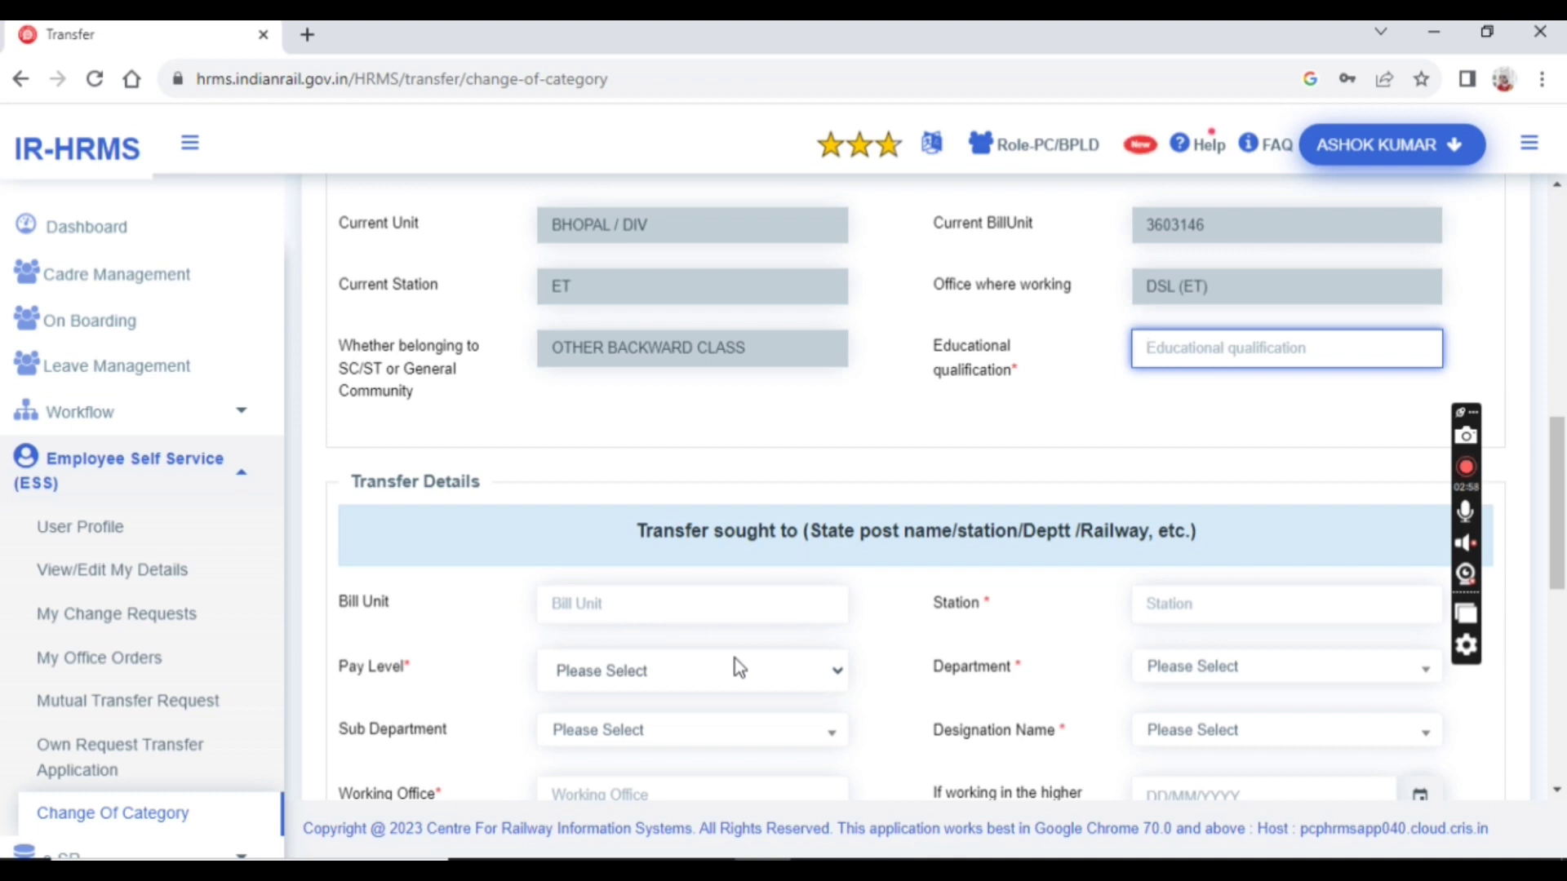
pyautogui.write('B.')
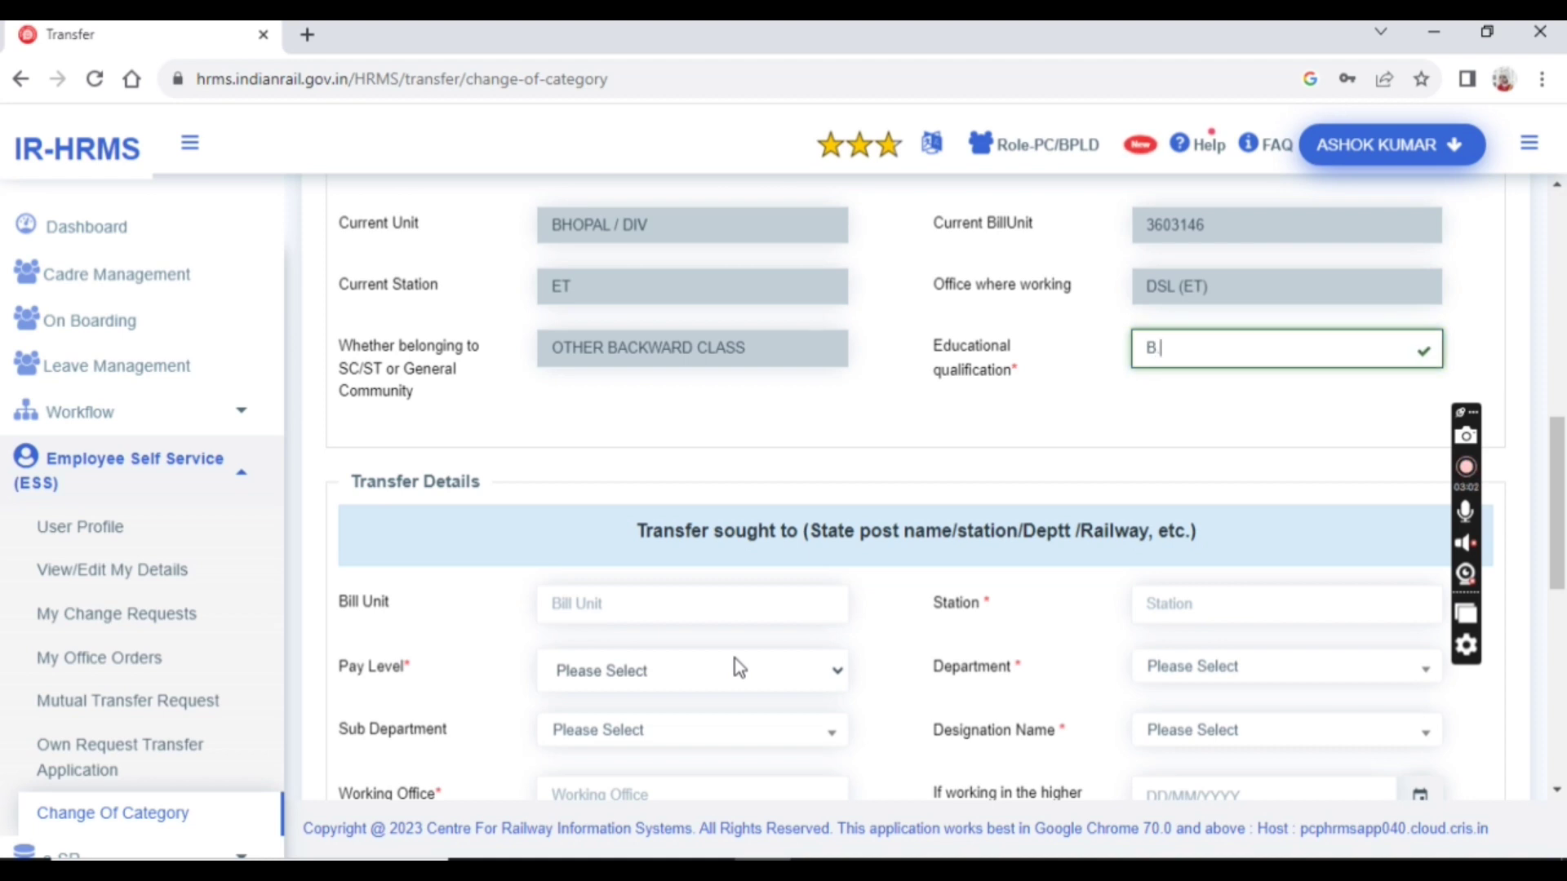
pyautogui.write('SC')
pyautogui.scroll(-3, 897, 523)
pyautogui.click(631, 373)
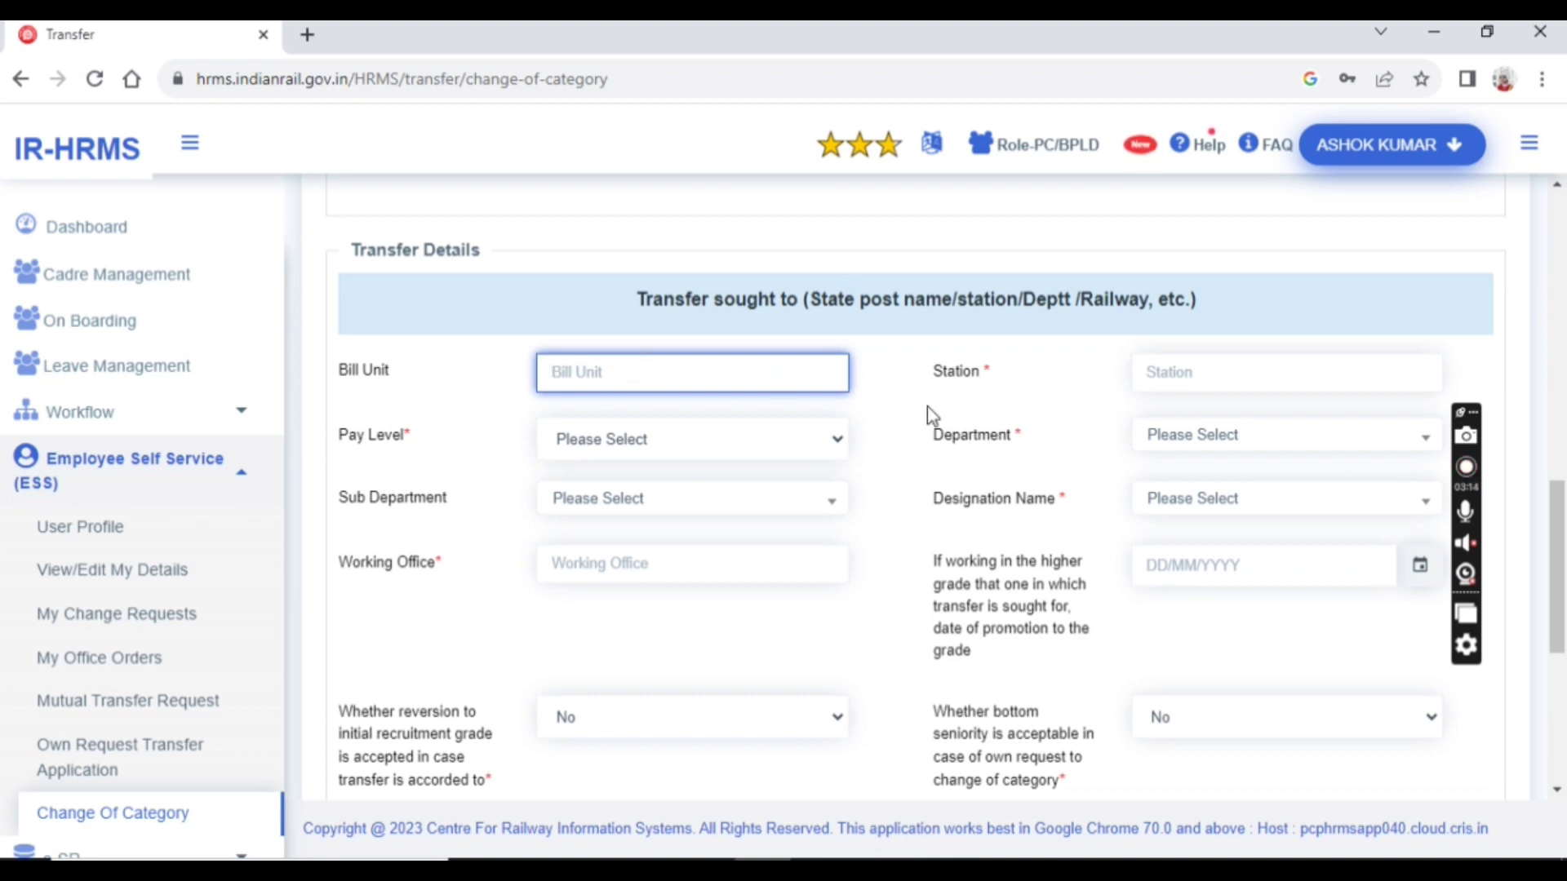
# Enter BPL as the station where transfer is sought
pyautogui.click(1163, 369)
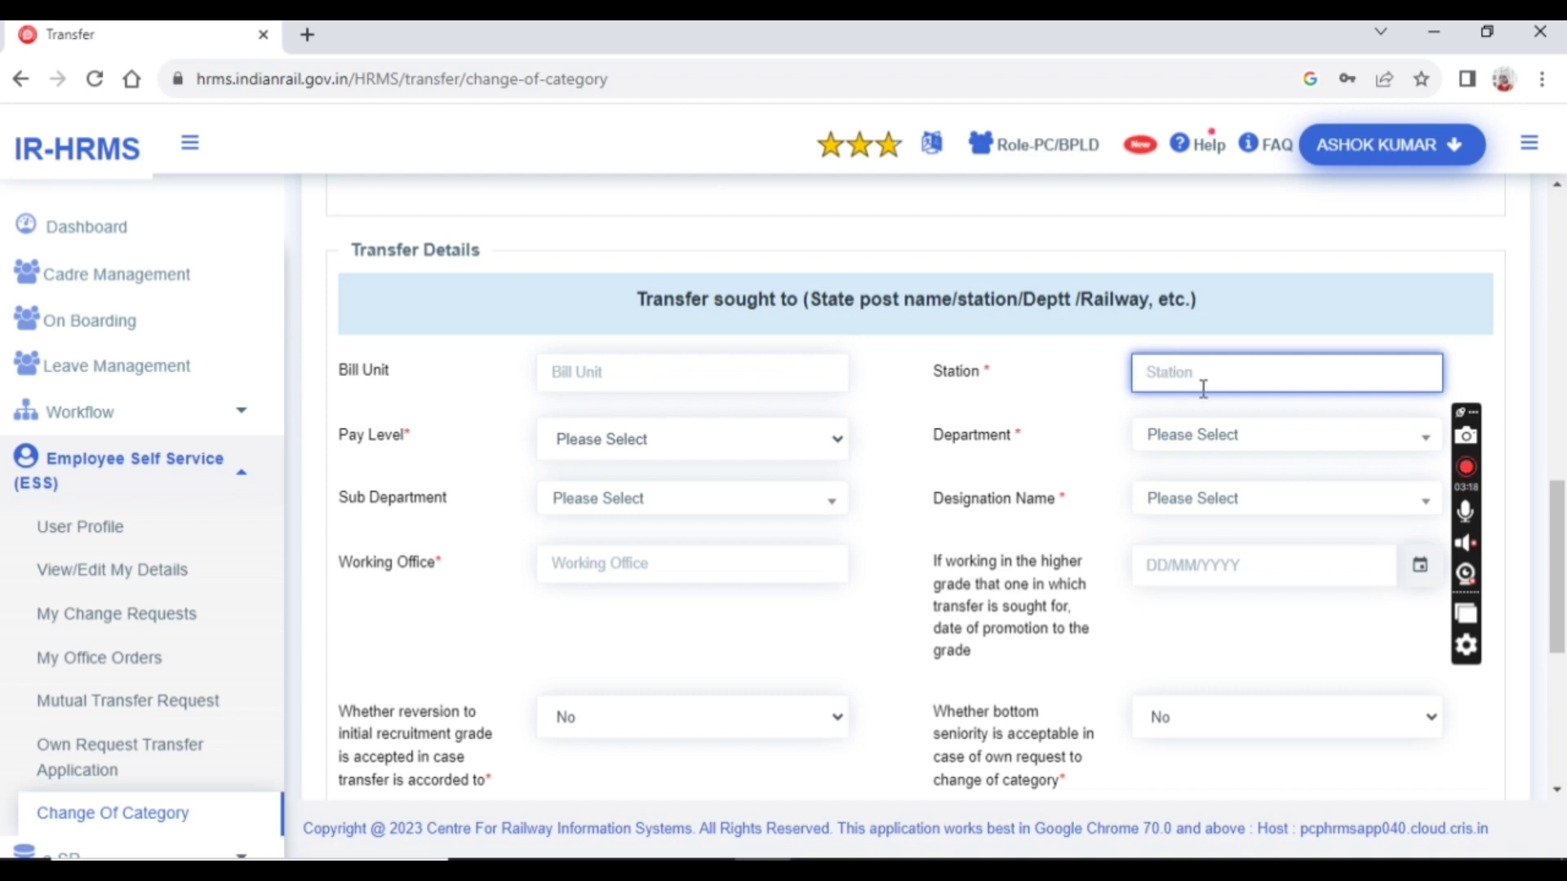
pyautogui.write('BPL')
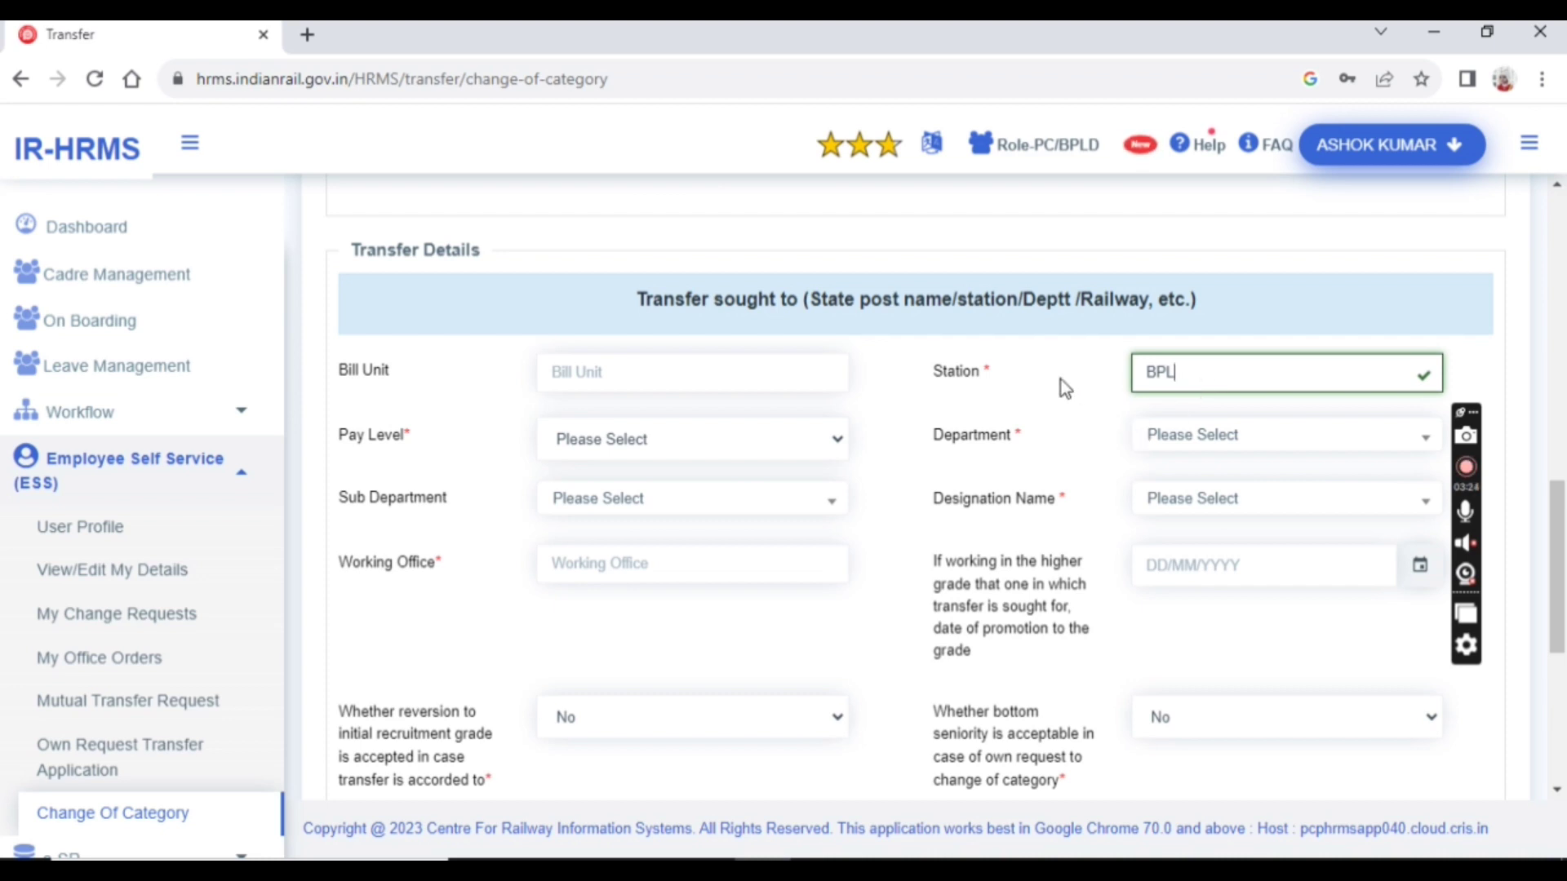
pyautogui.click(633, 439)
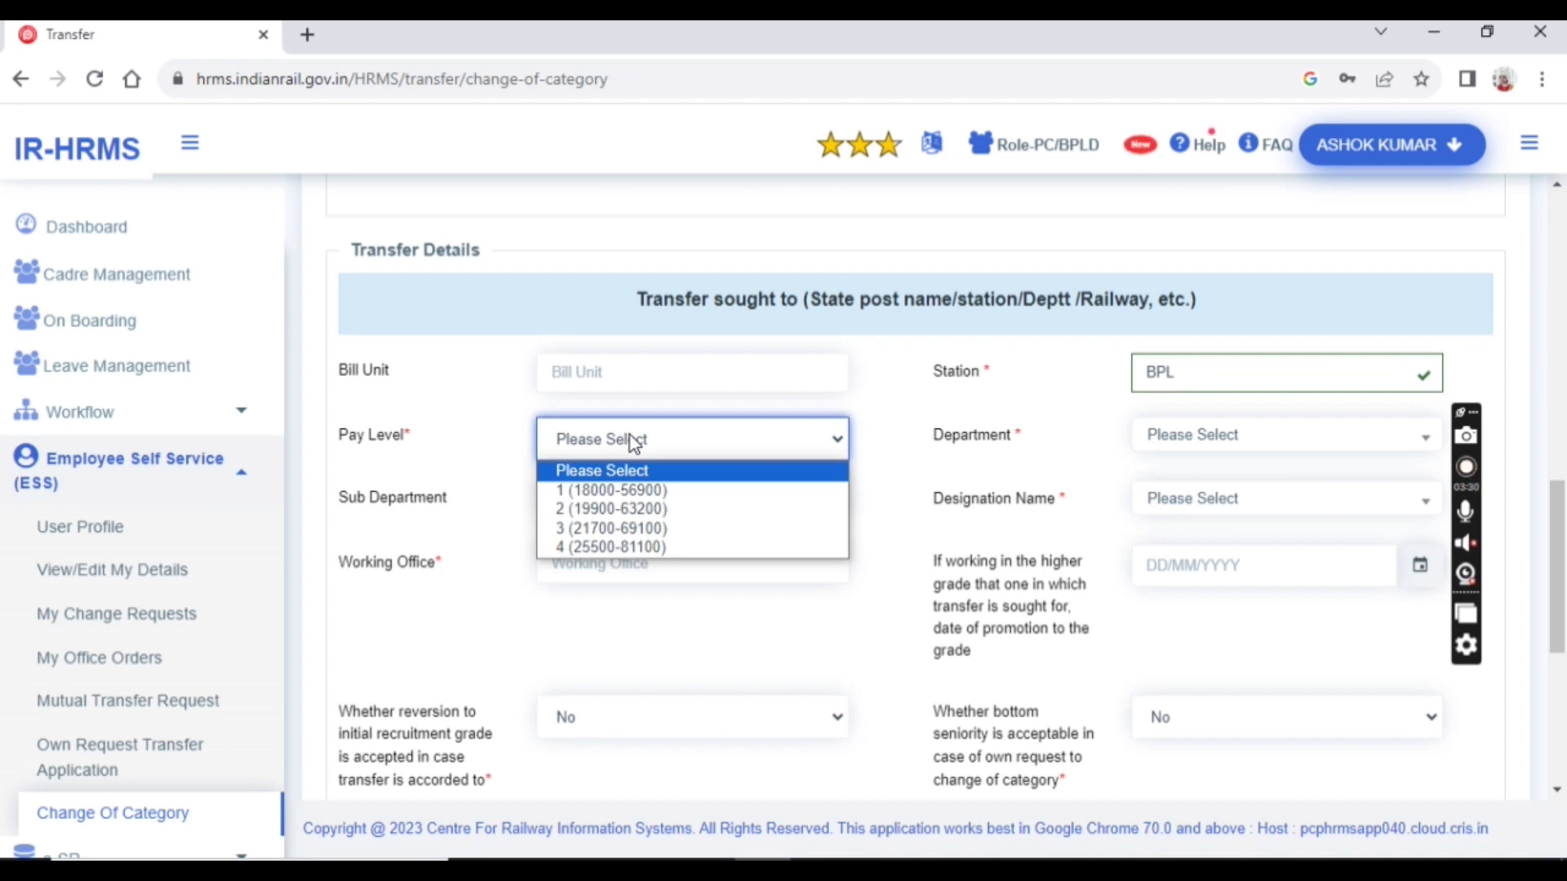
pyautogui.click(657, 497)
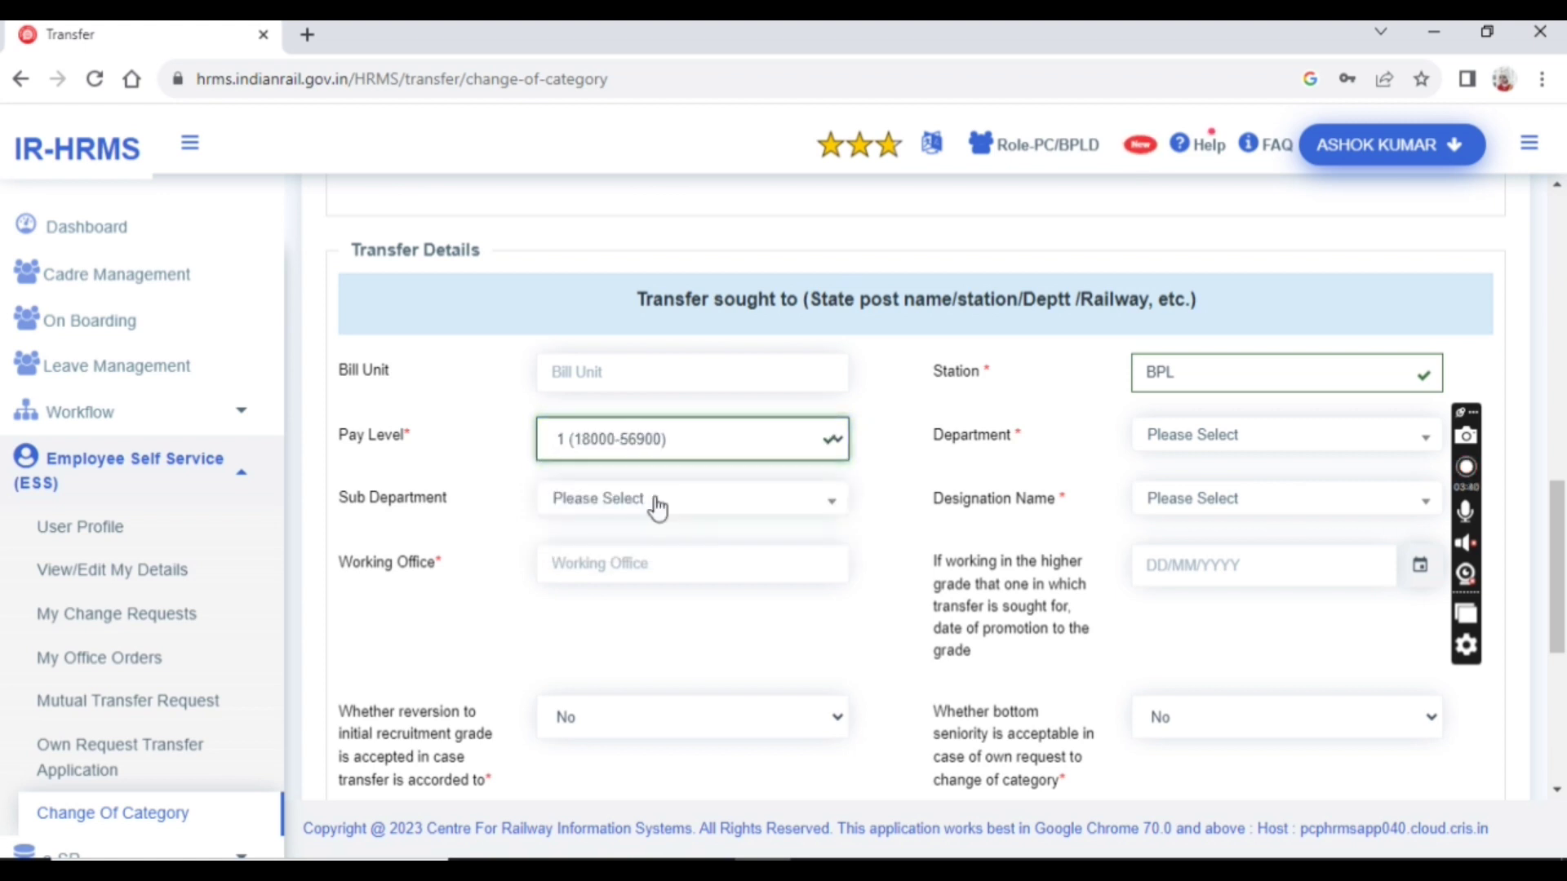
pyautogui.click(1193, 441)
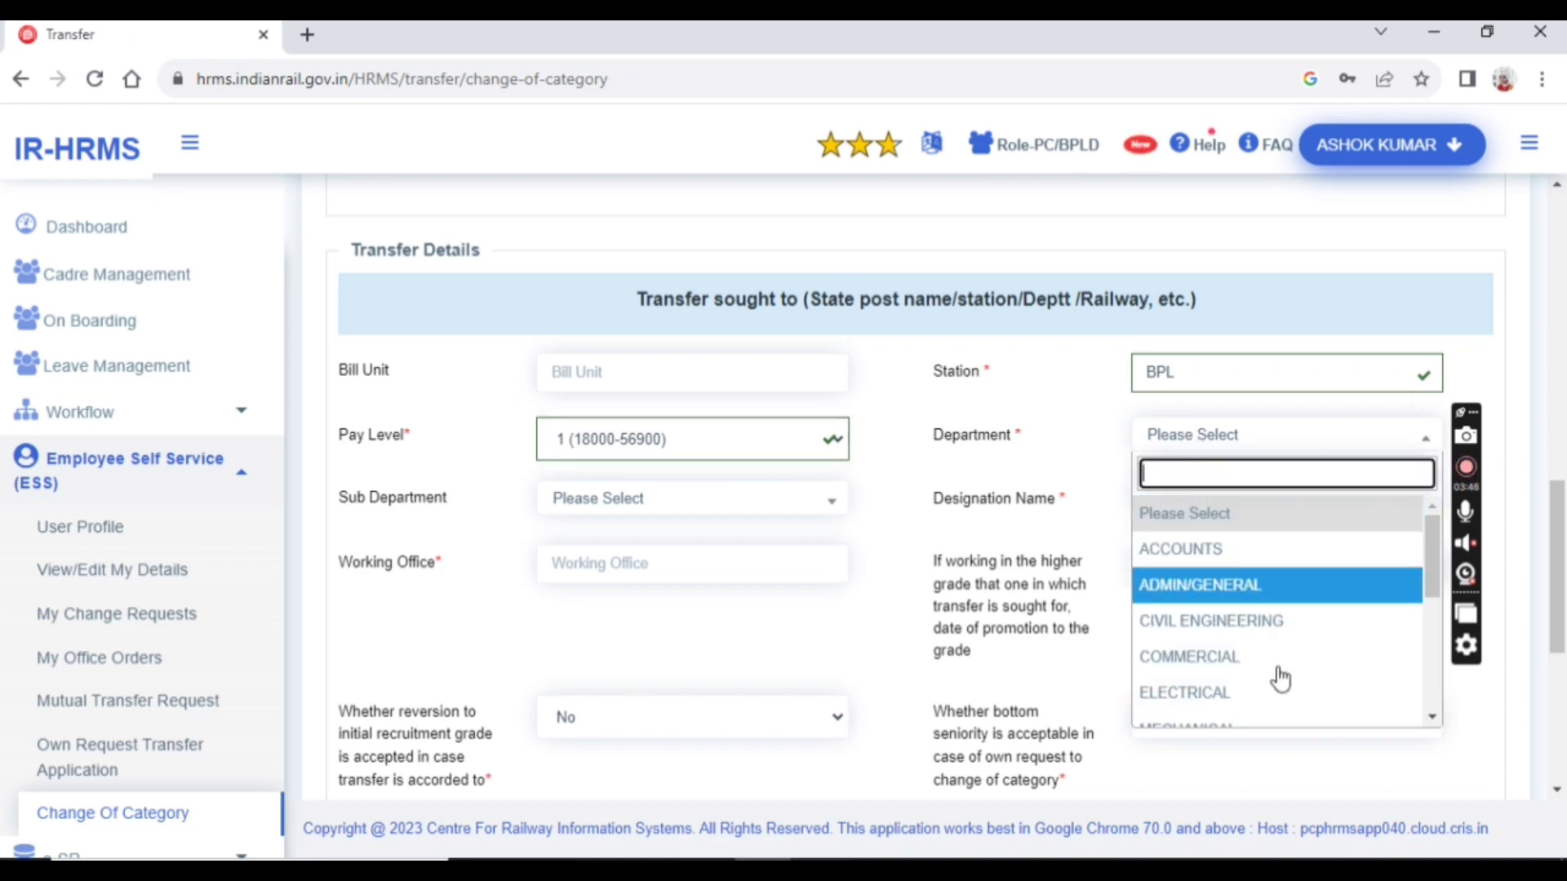
pyautogui.scroll(-2, 1189, 658)
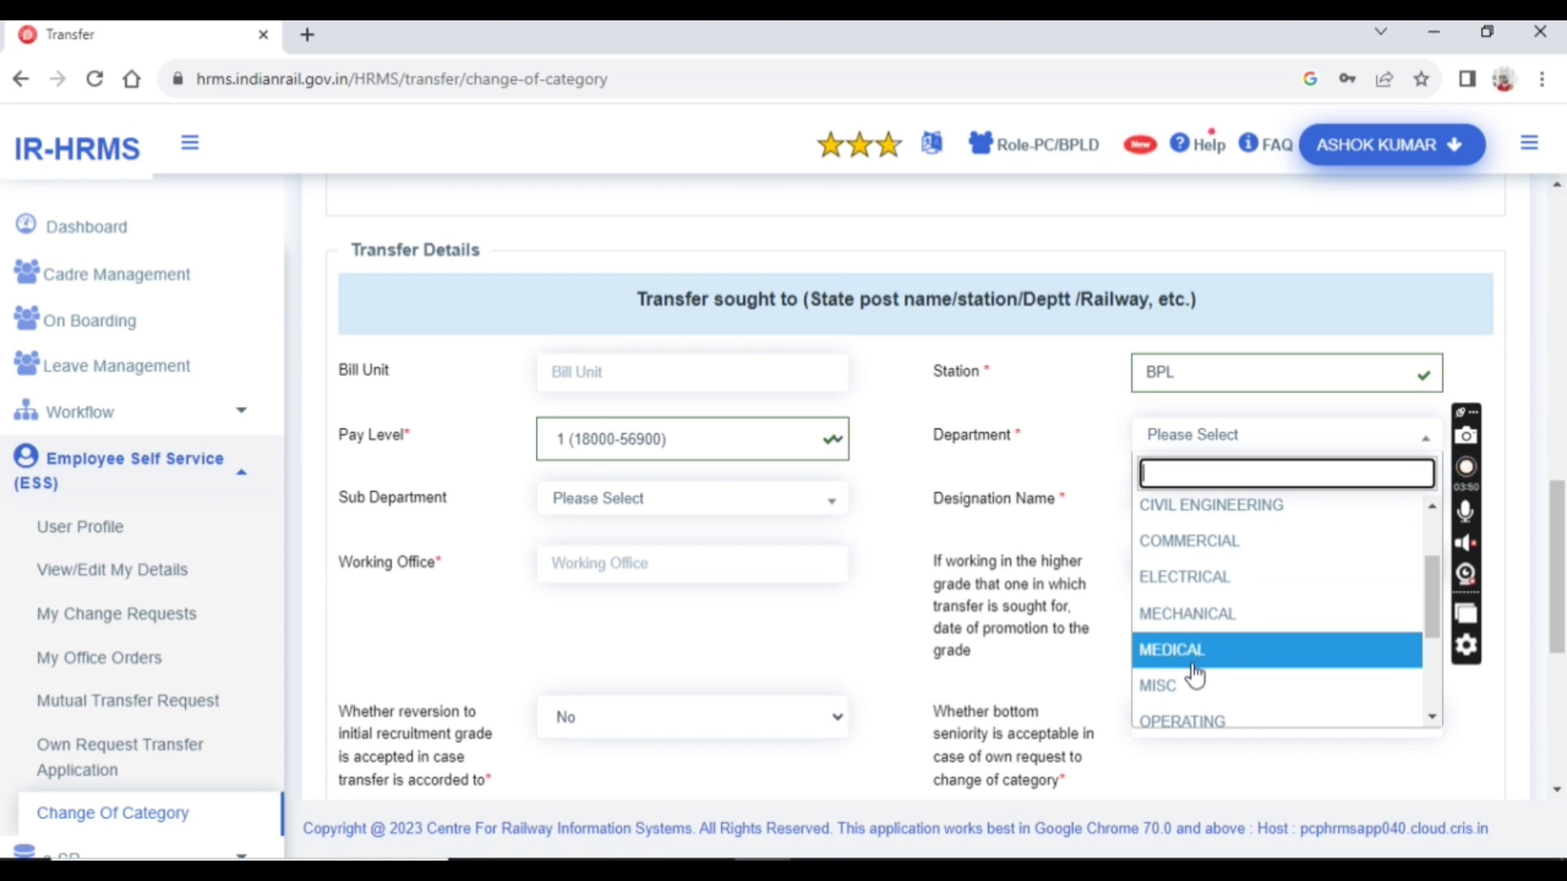
pyautogui.click(1193, 622)
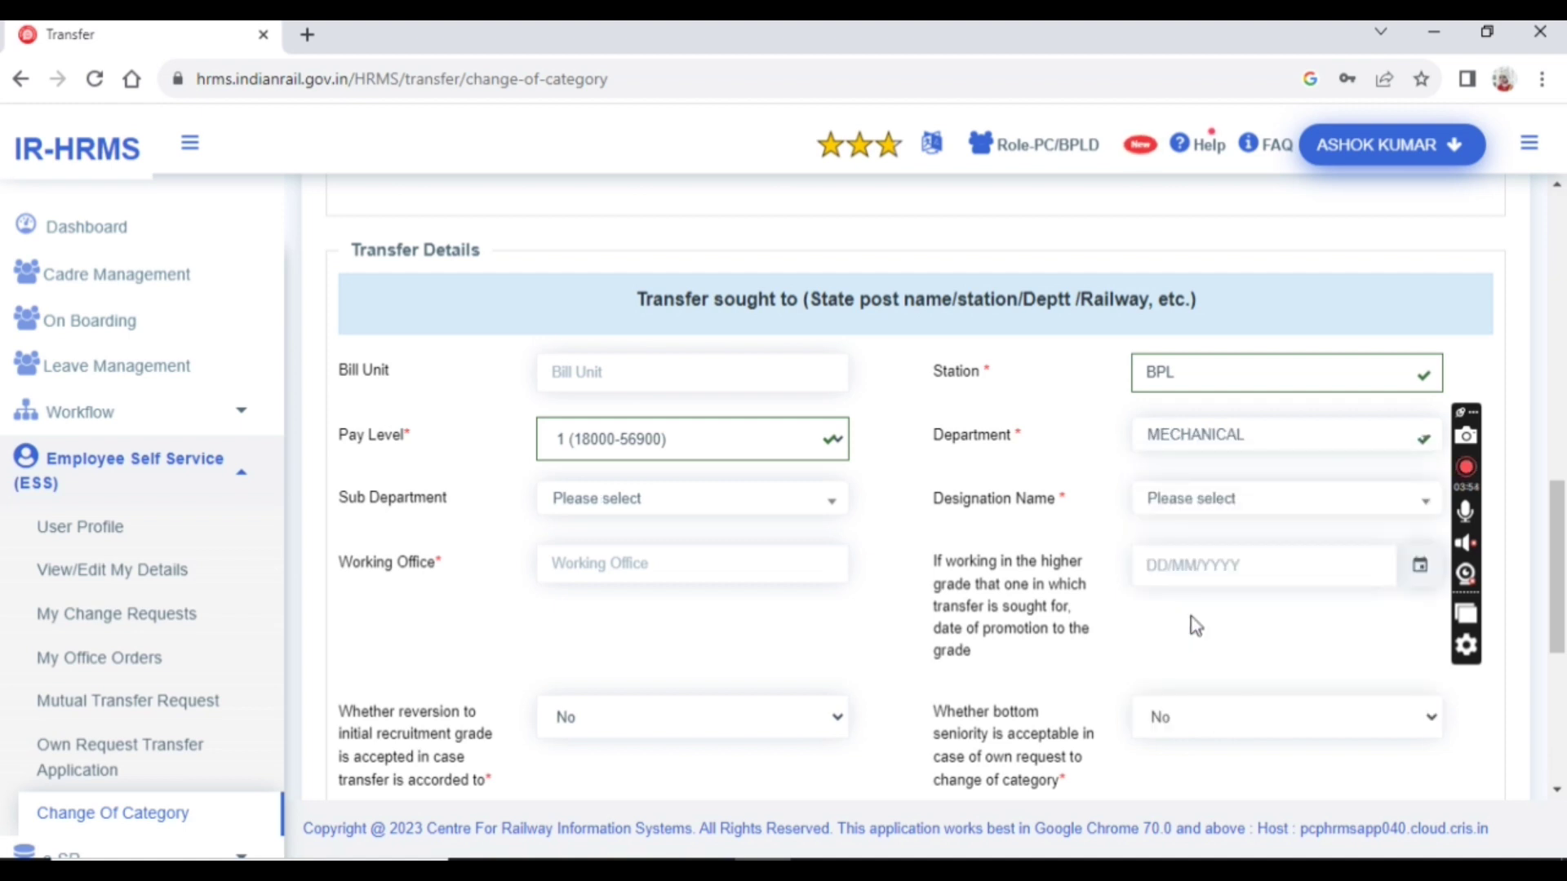
pyautogui.click(637, 501)
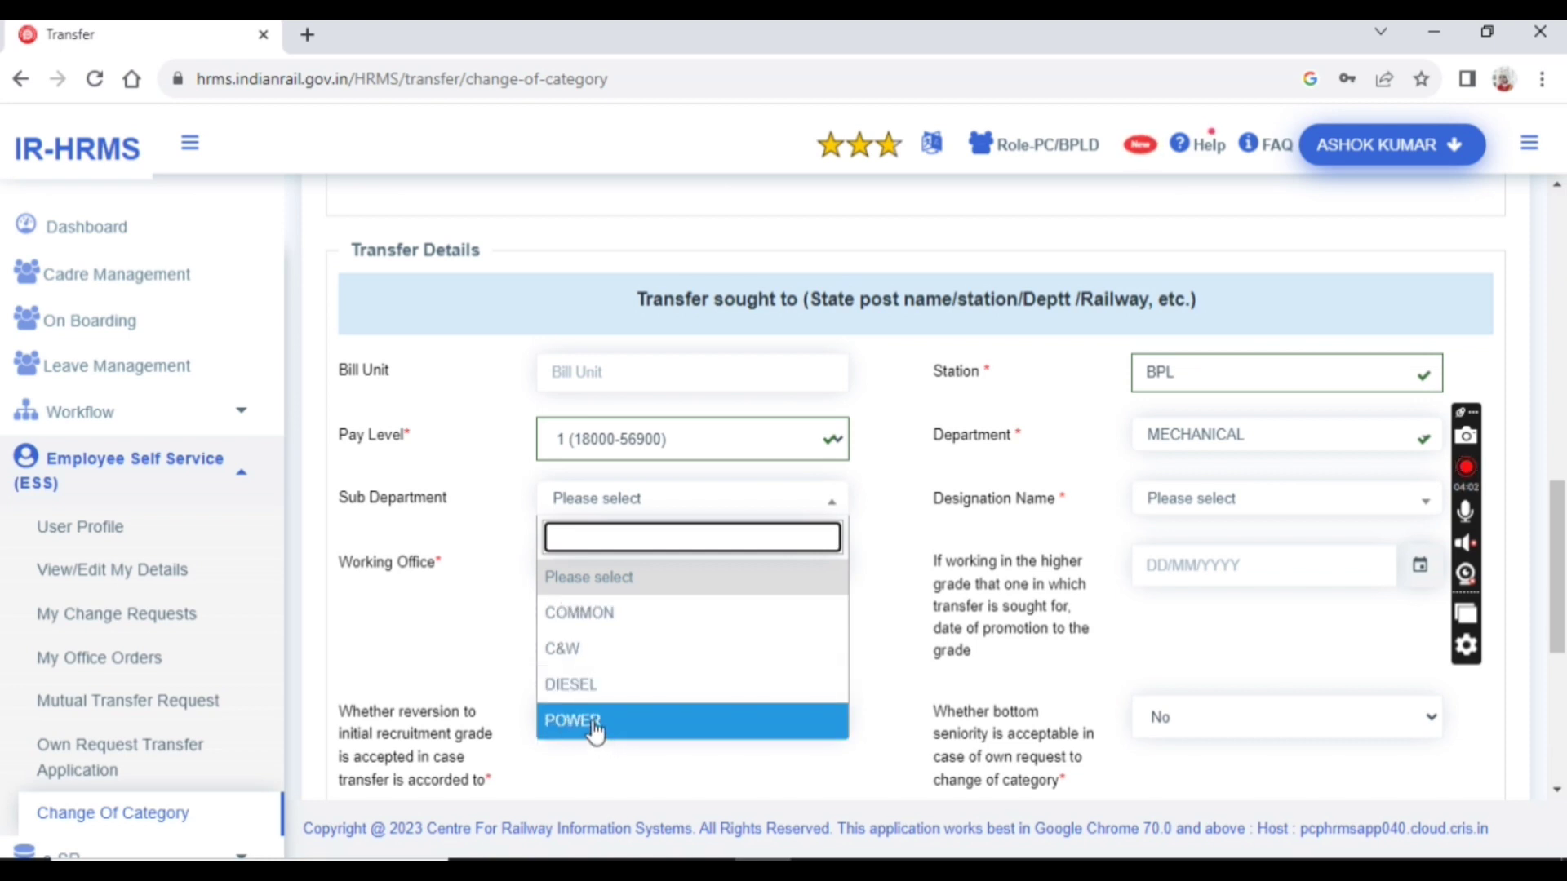
pyautogui.click(616, 688)
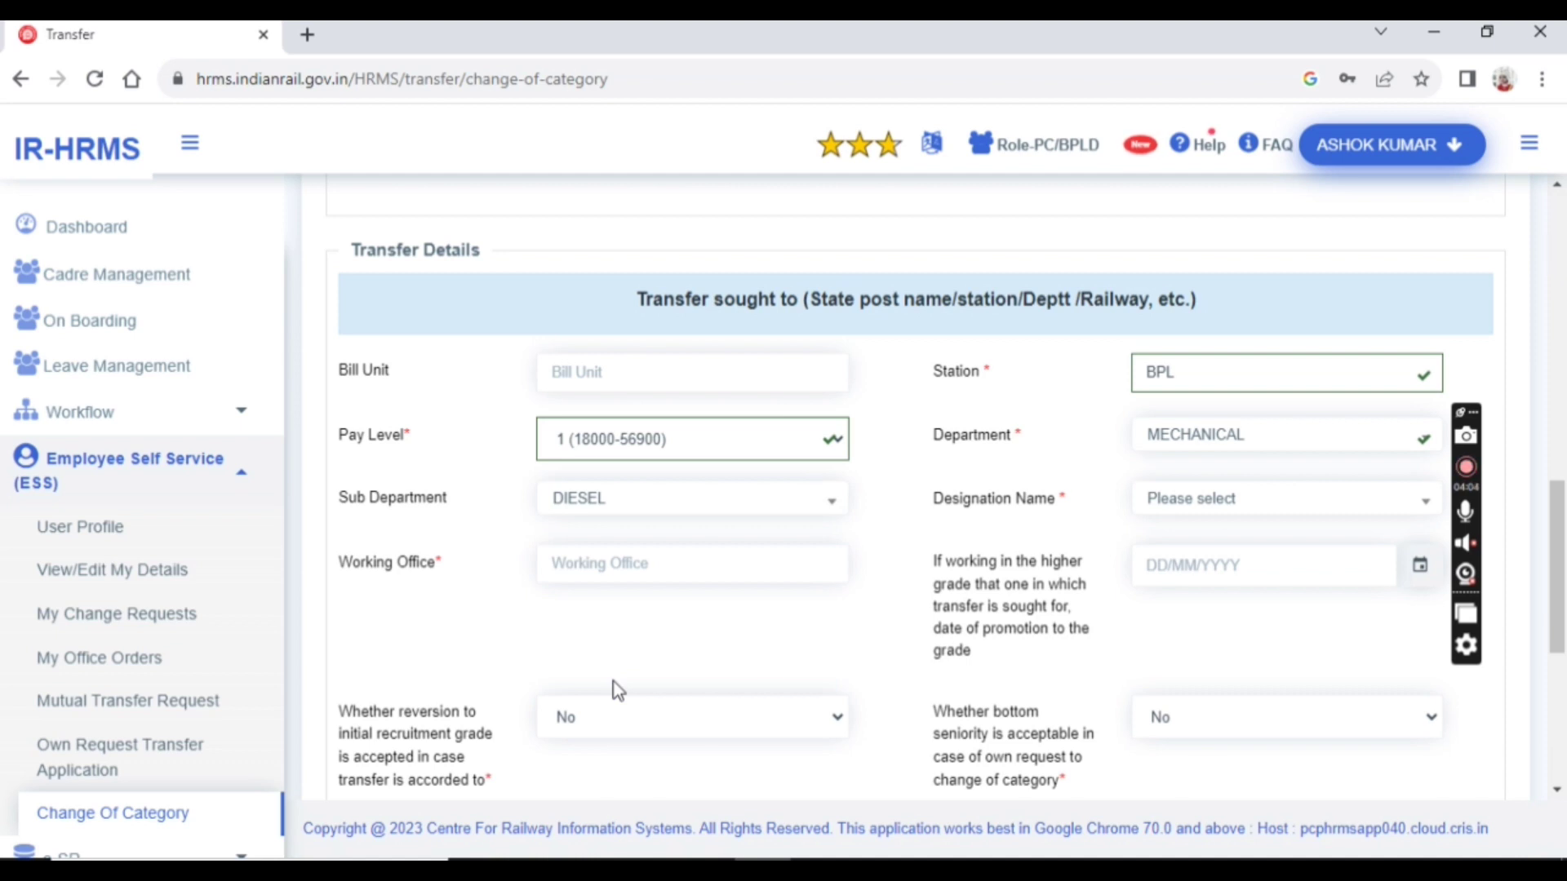
# Select ASSISTANT LOCO SHED (HELPER) as the designation and dismiss the backup notification
pyautogui.click(1196, 508)
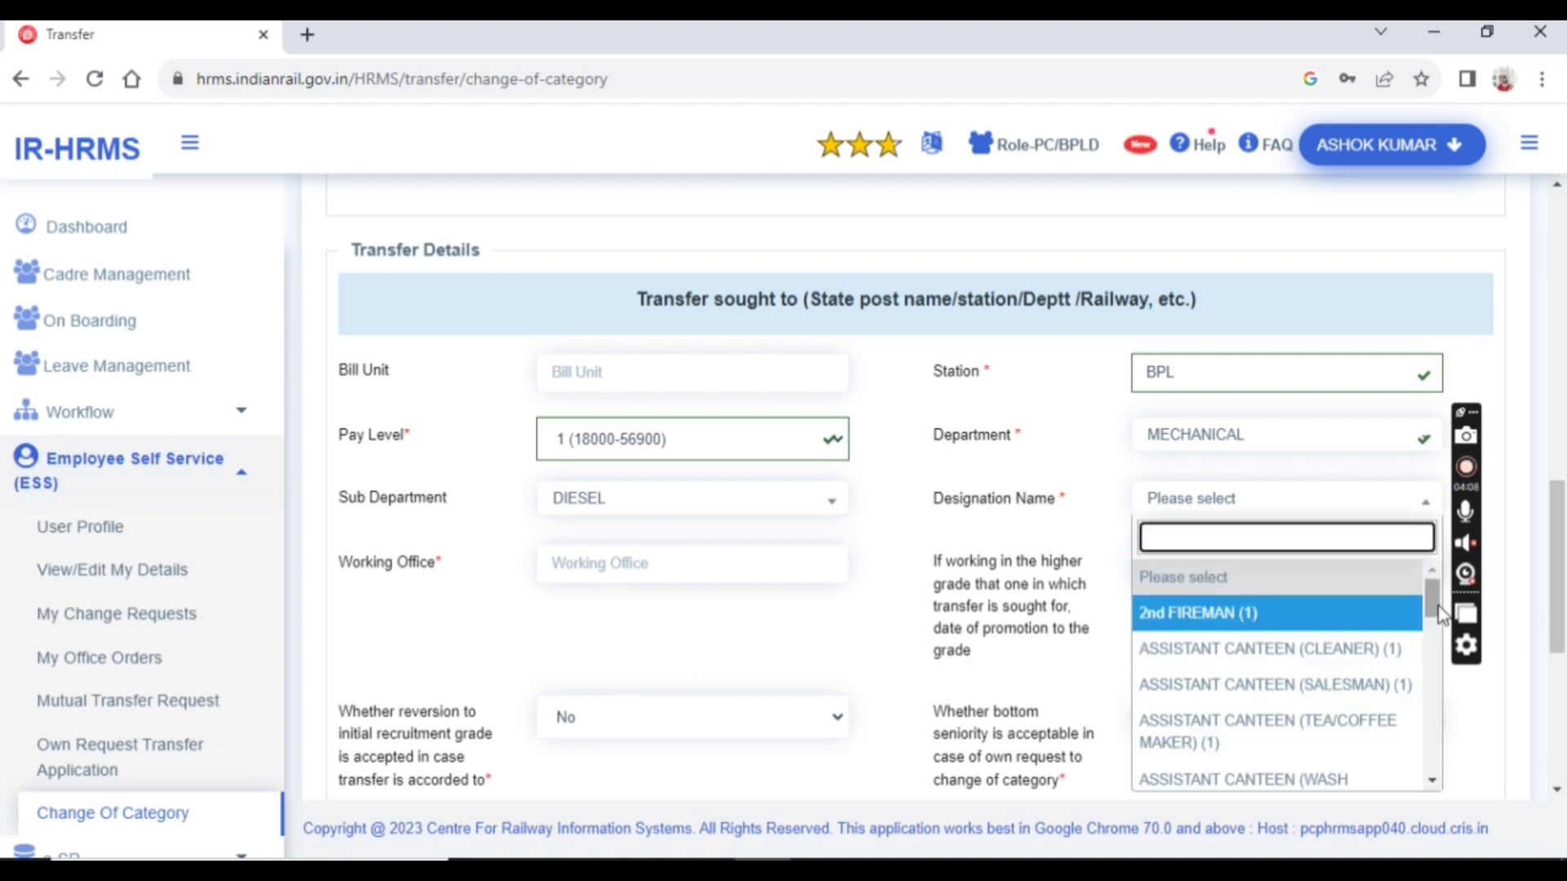
pyautogui.moveTo(1440, 612); pyautogui.dragTo(1424, 663)
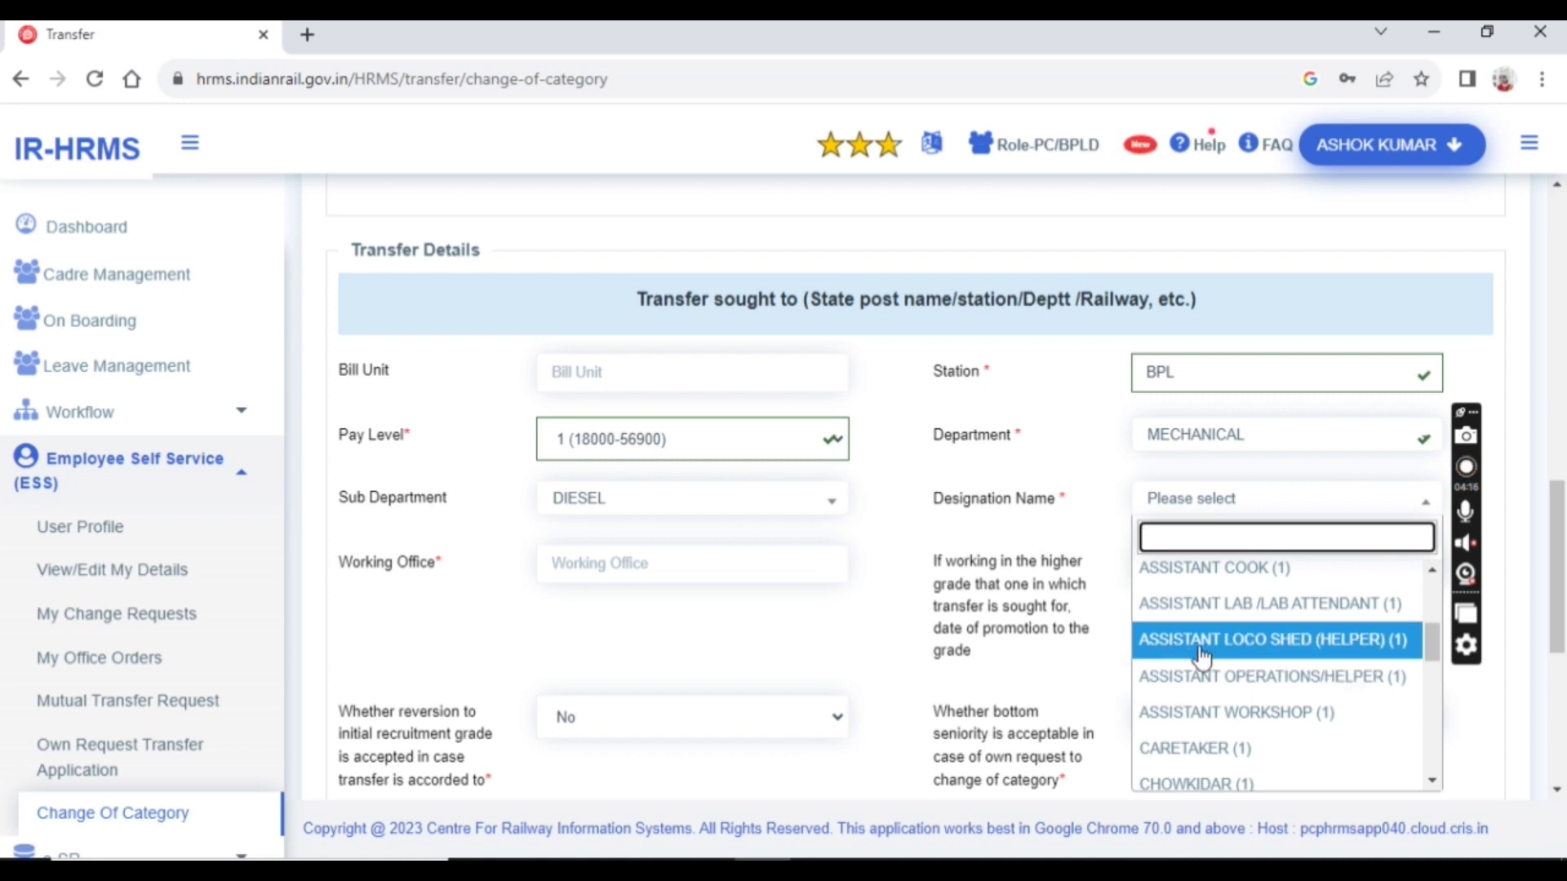
pyautogui.click(1360, 654)
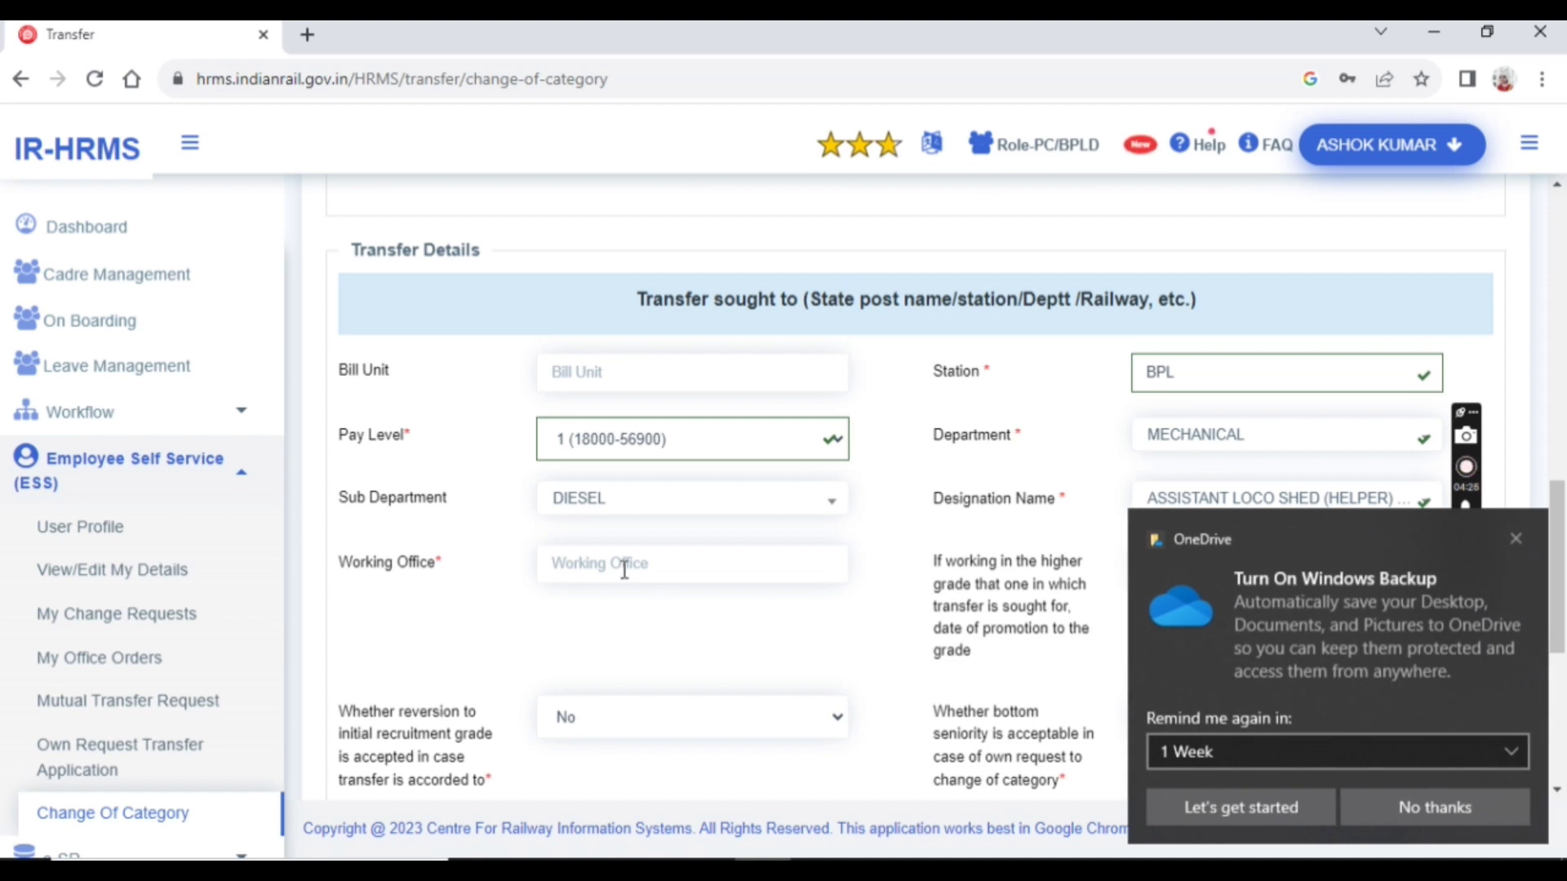
pyautogui.click(1515, 538)
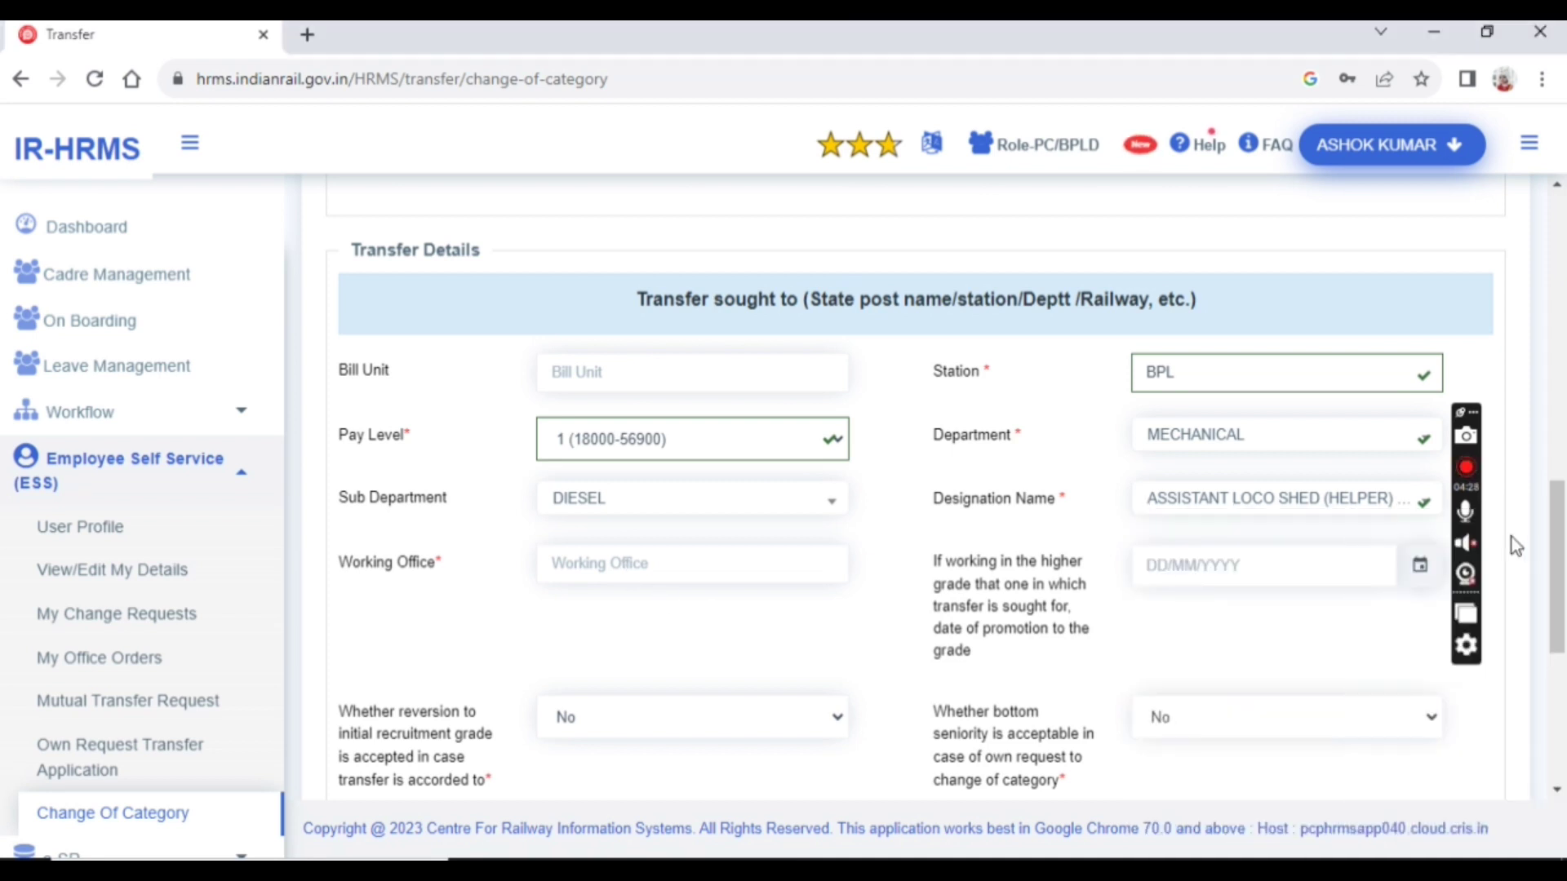
# Type SSE/D/ET as the working office after clearing the mistyped entry
pyautogui.click(795, 570)
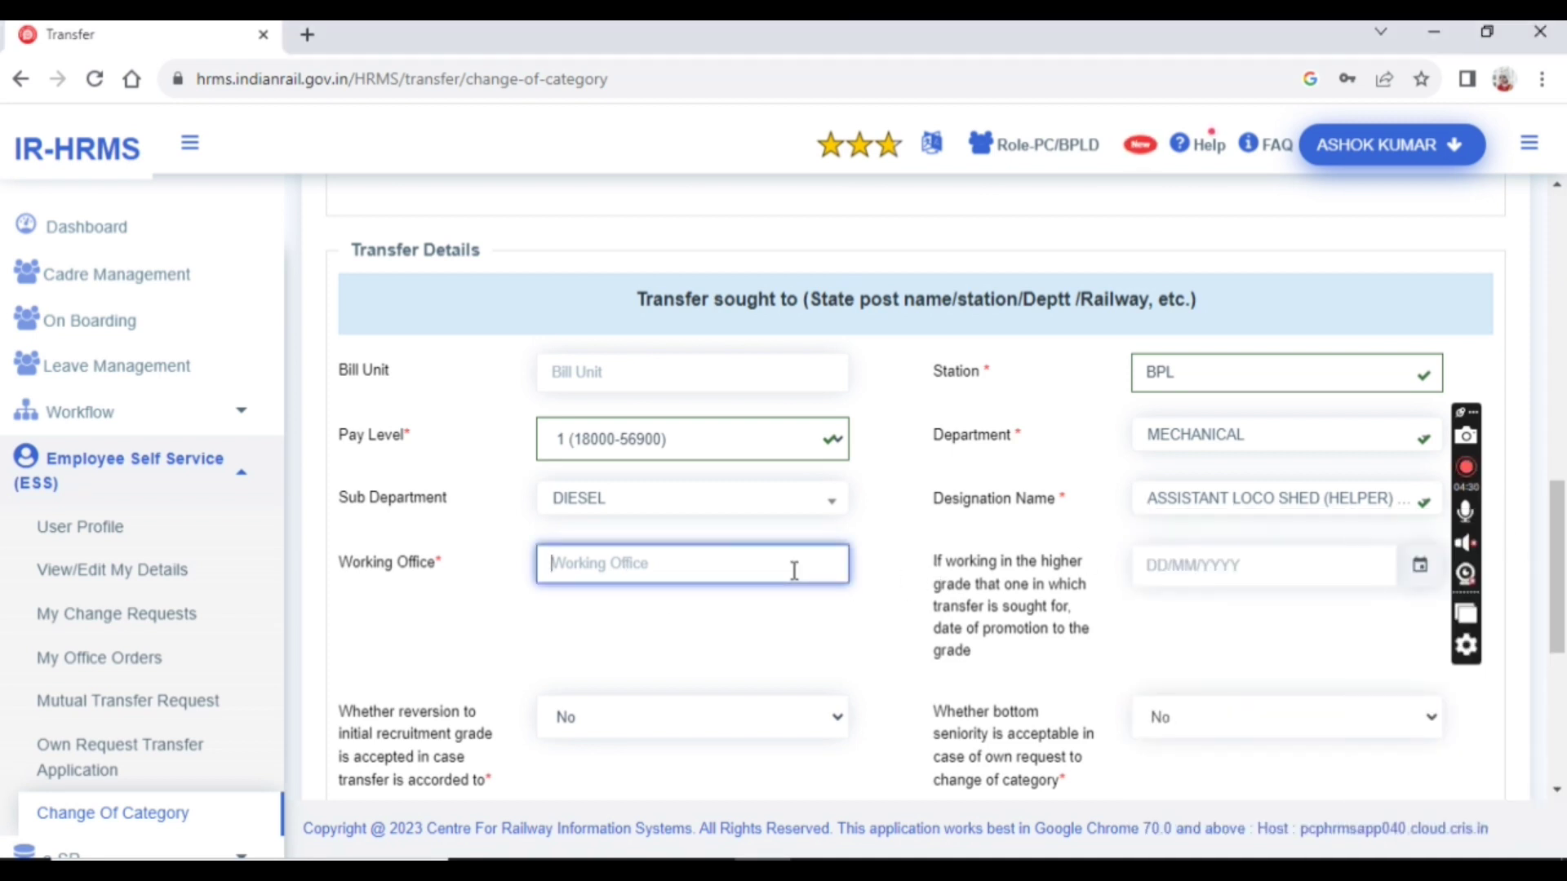
pyautogui.write('sse')
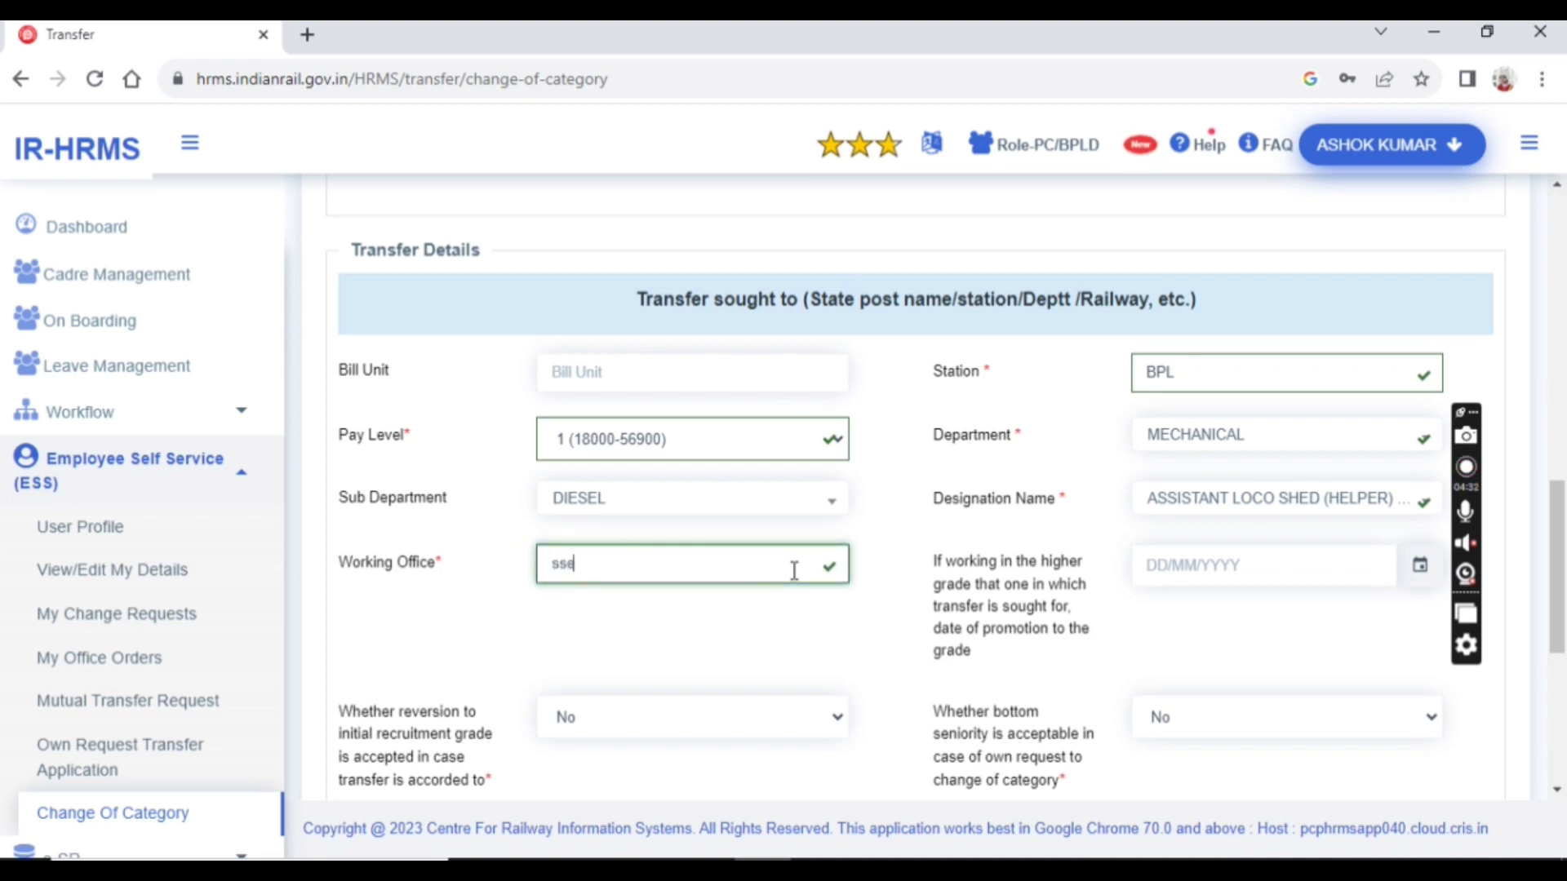
pyautogui.press('BackSpace')
pyautogui.press('BackSpace')
pyautogui.press('BackSpace')
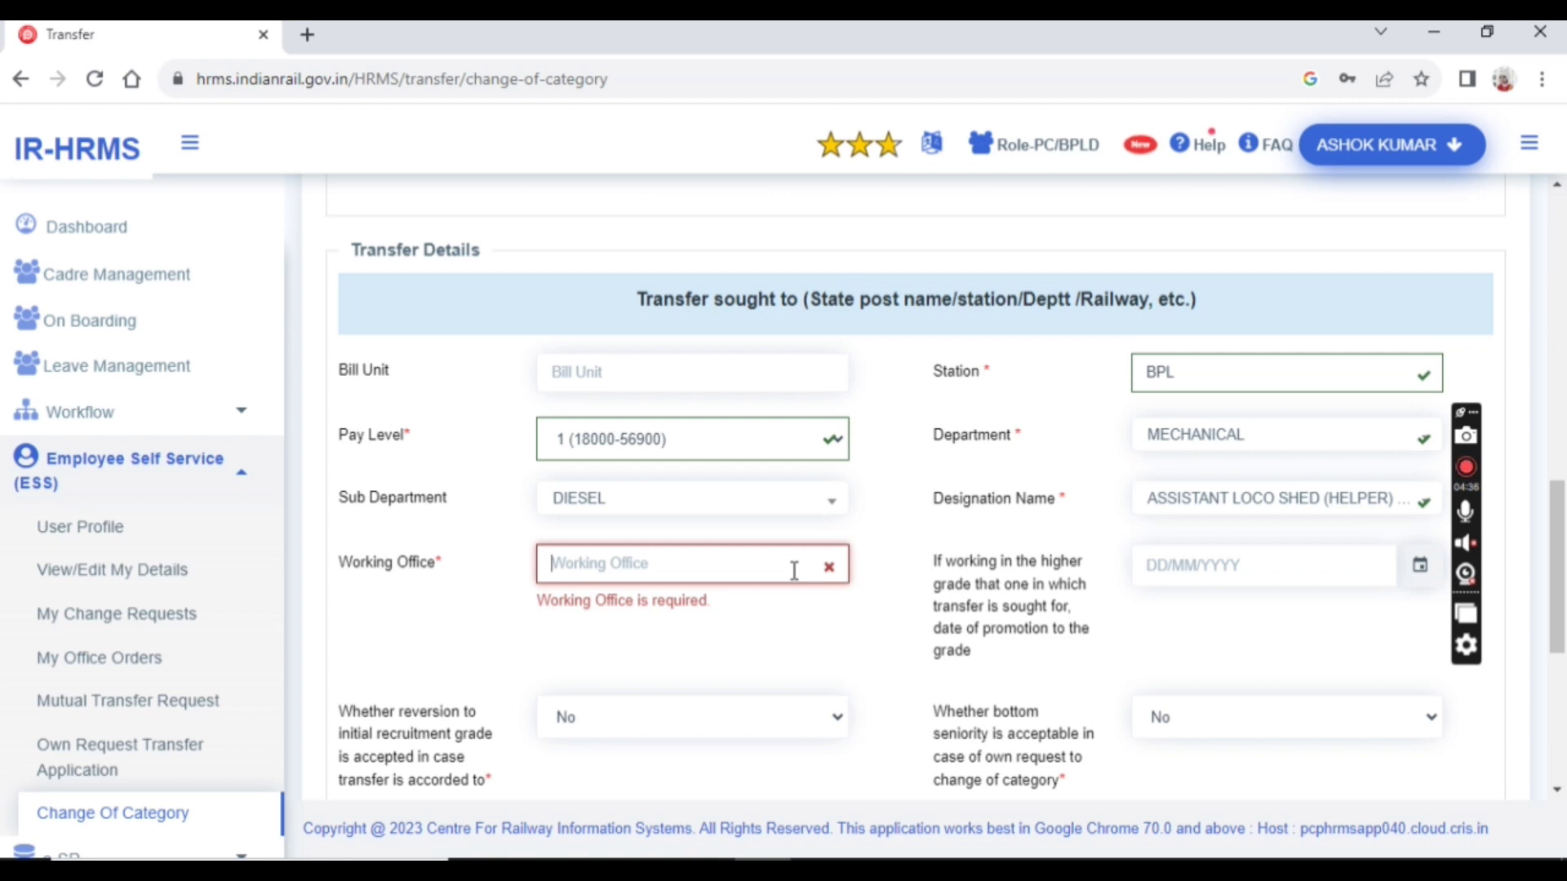
pyautogui.write('SSE/')
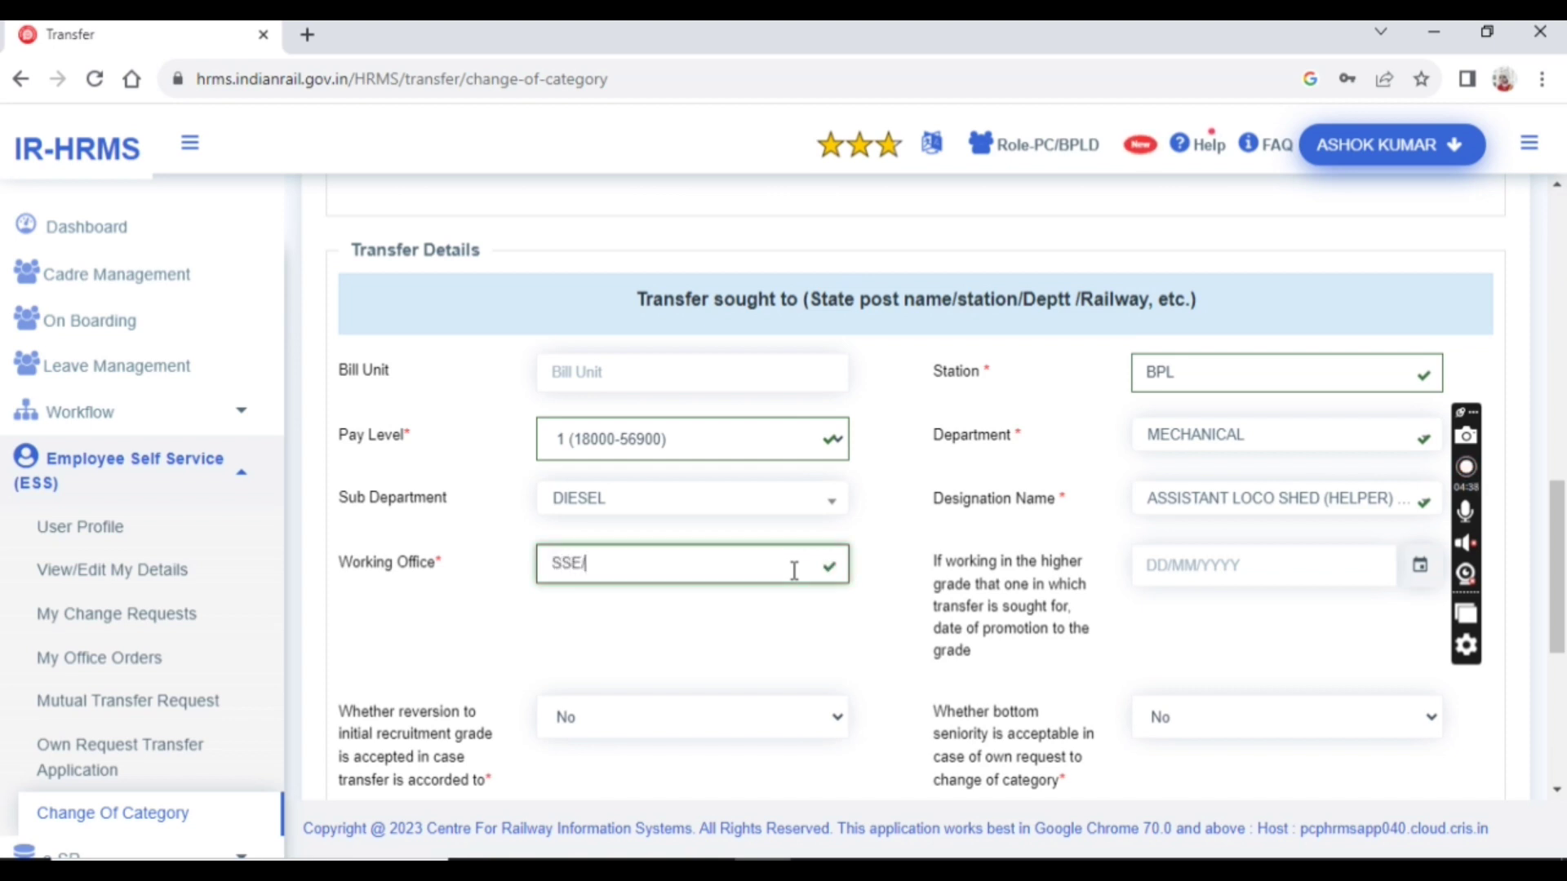
pyautogui.write('D/ET')
# Close the covering pop-up and pick 02/11/2022 as the higher-grade promotion date
pyautogui.click(1201, 565)
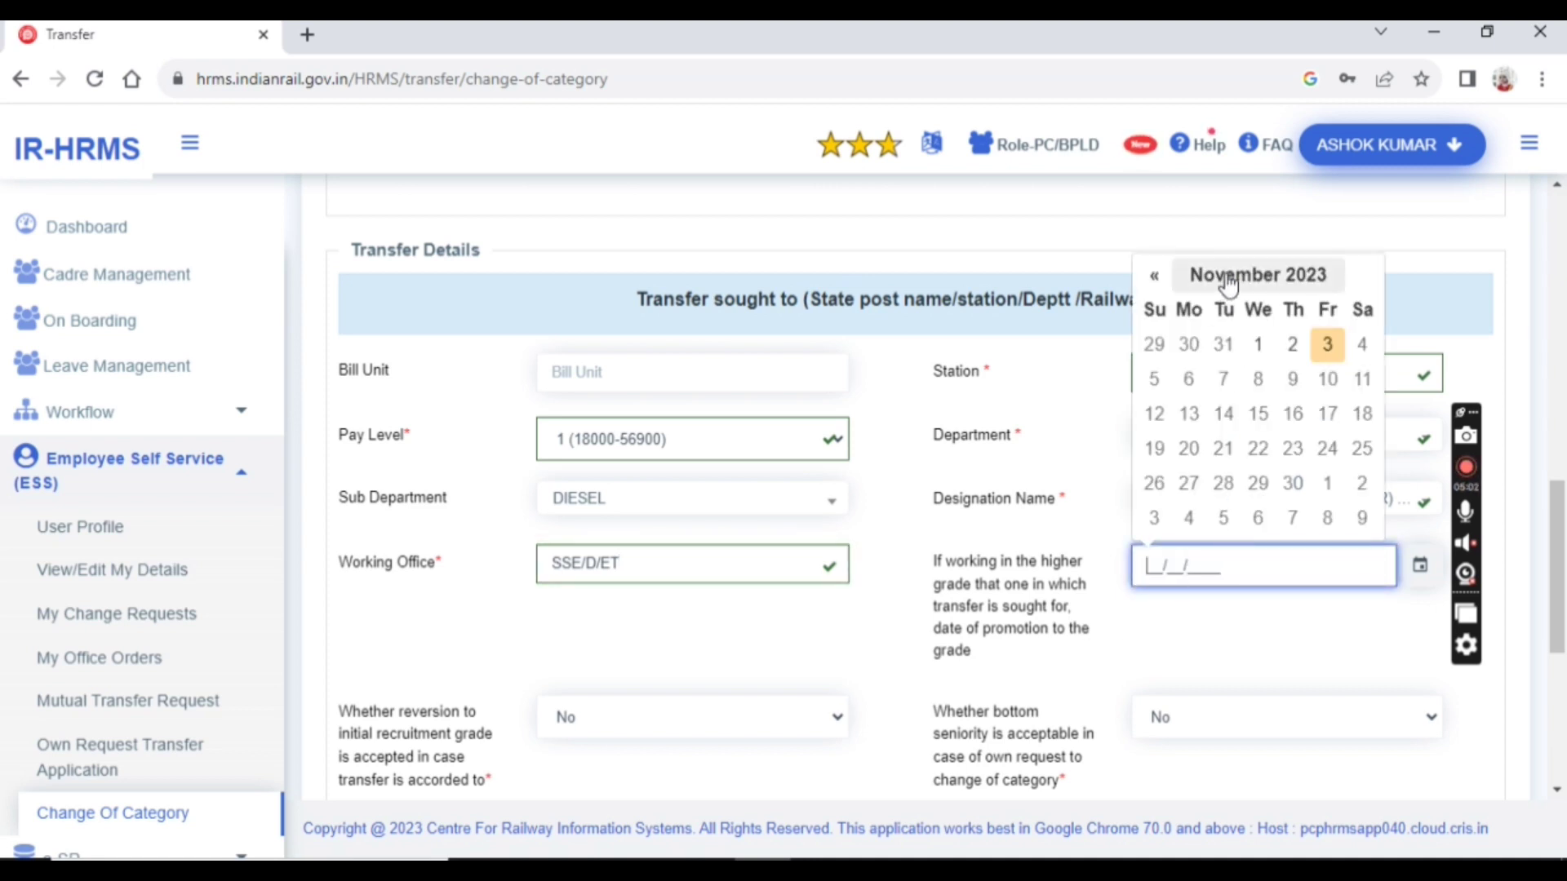
pyautogui.click(1543, 701)
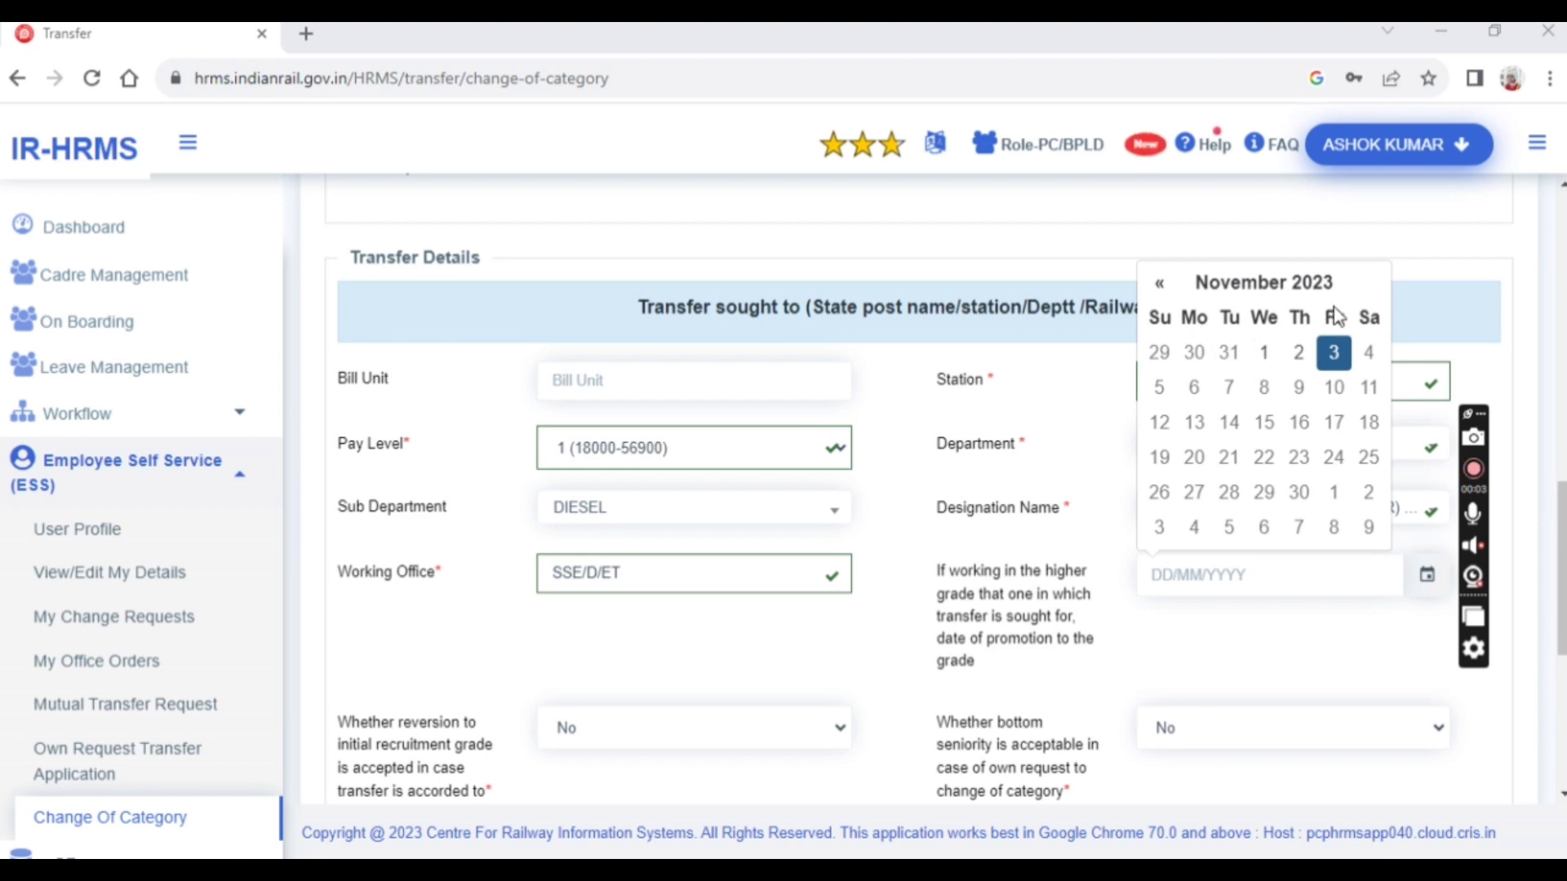
pyautogui.click(1235, 282)
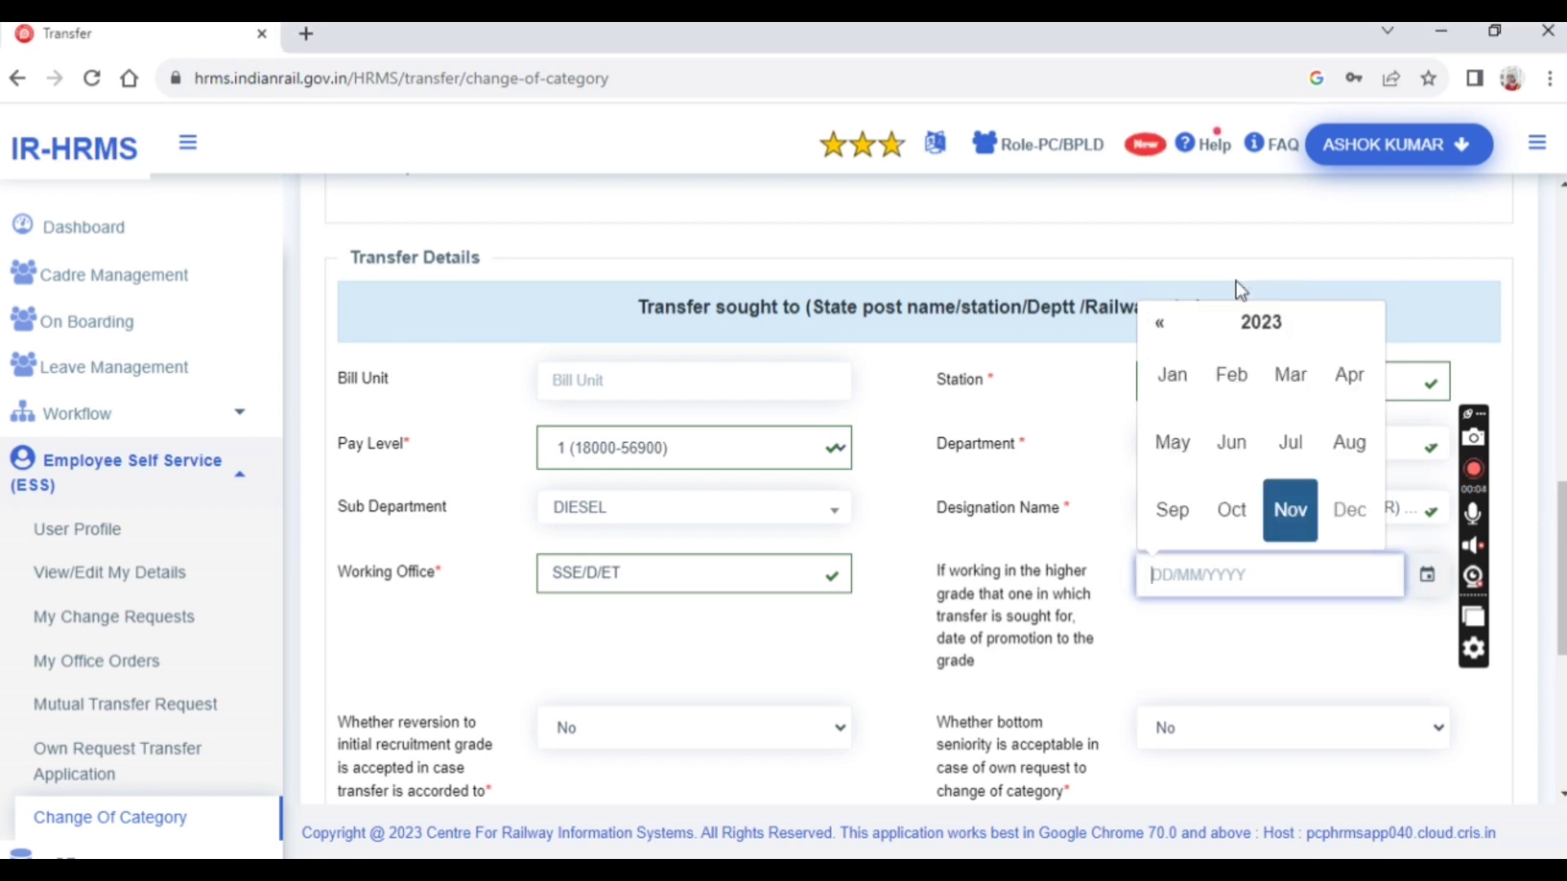
pyautogui.click(1256, 335)
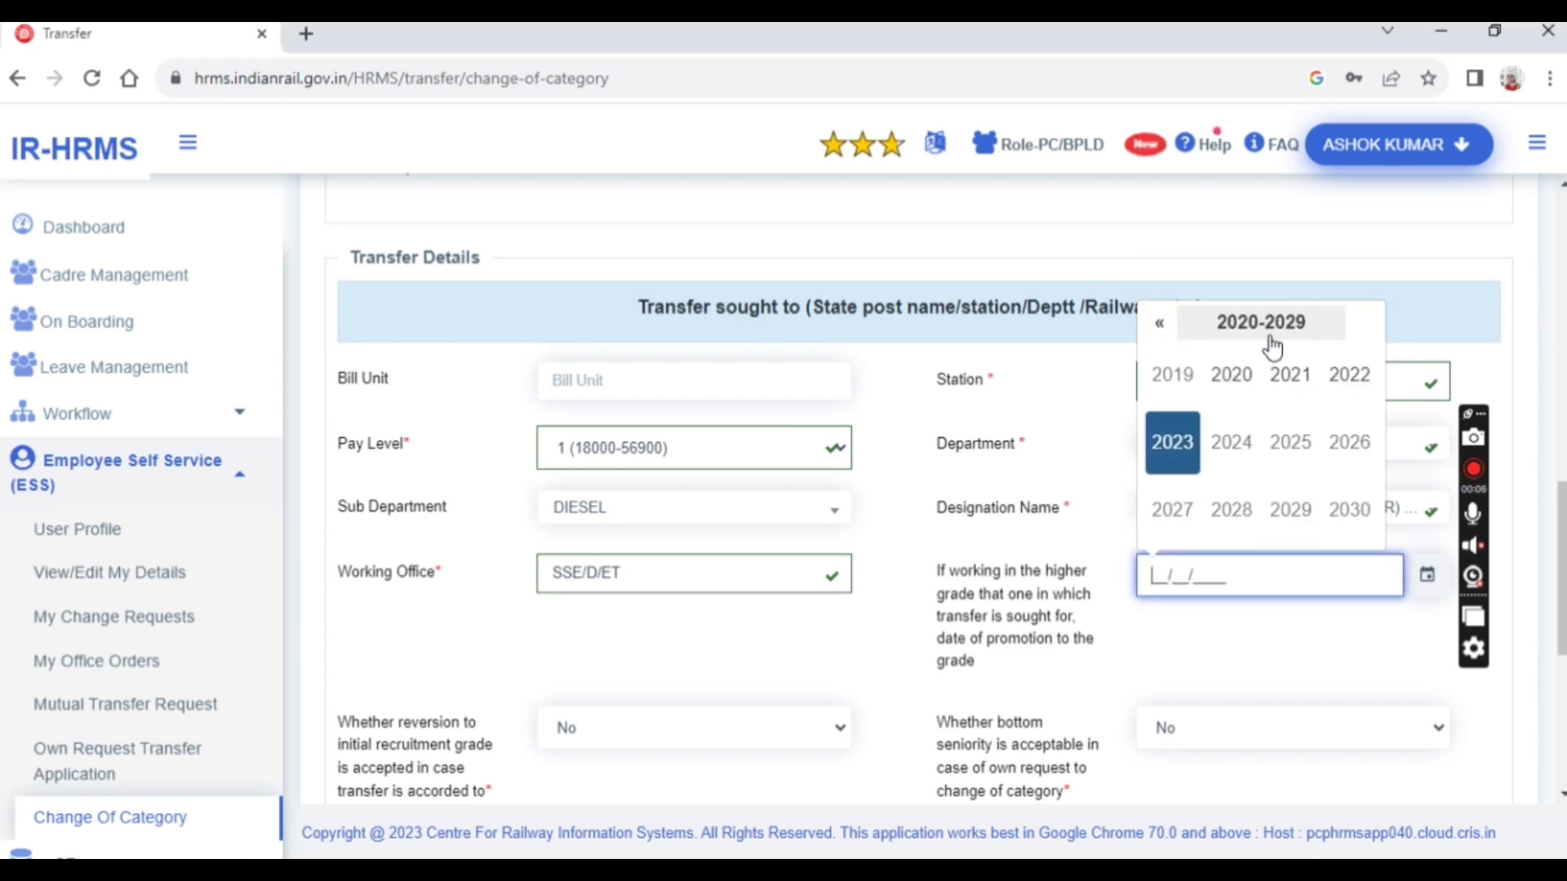
pyautogui.click(1355, 382)
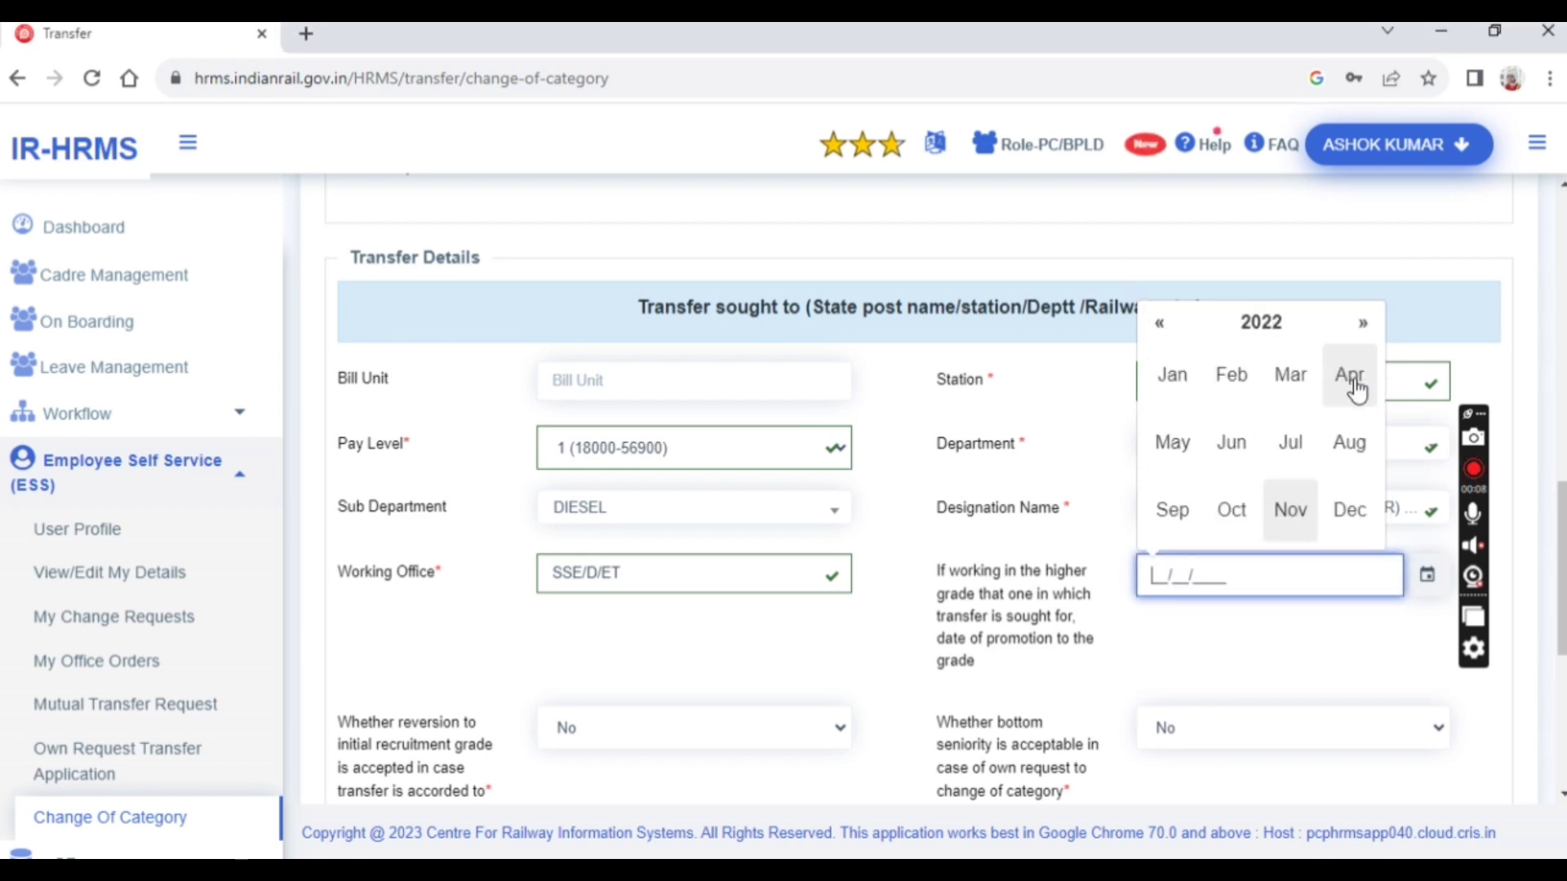
pyautogui.click(1302, 522)
pyautogui.click(1265, 355)
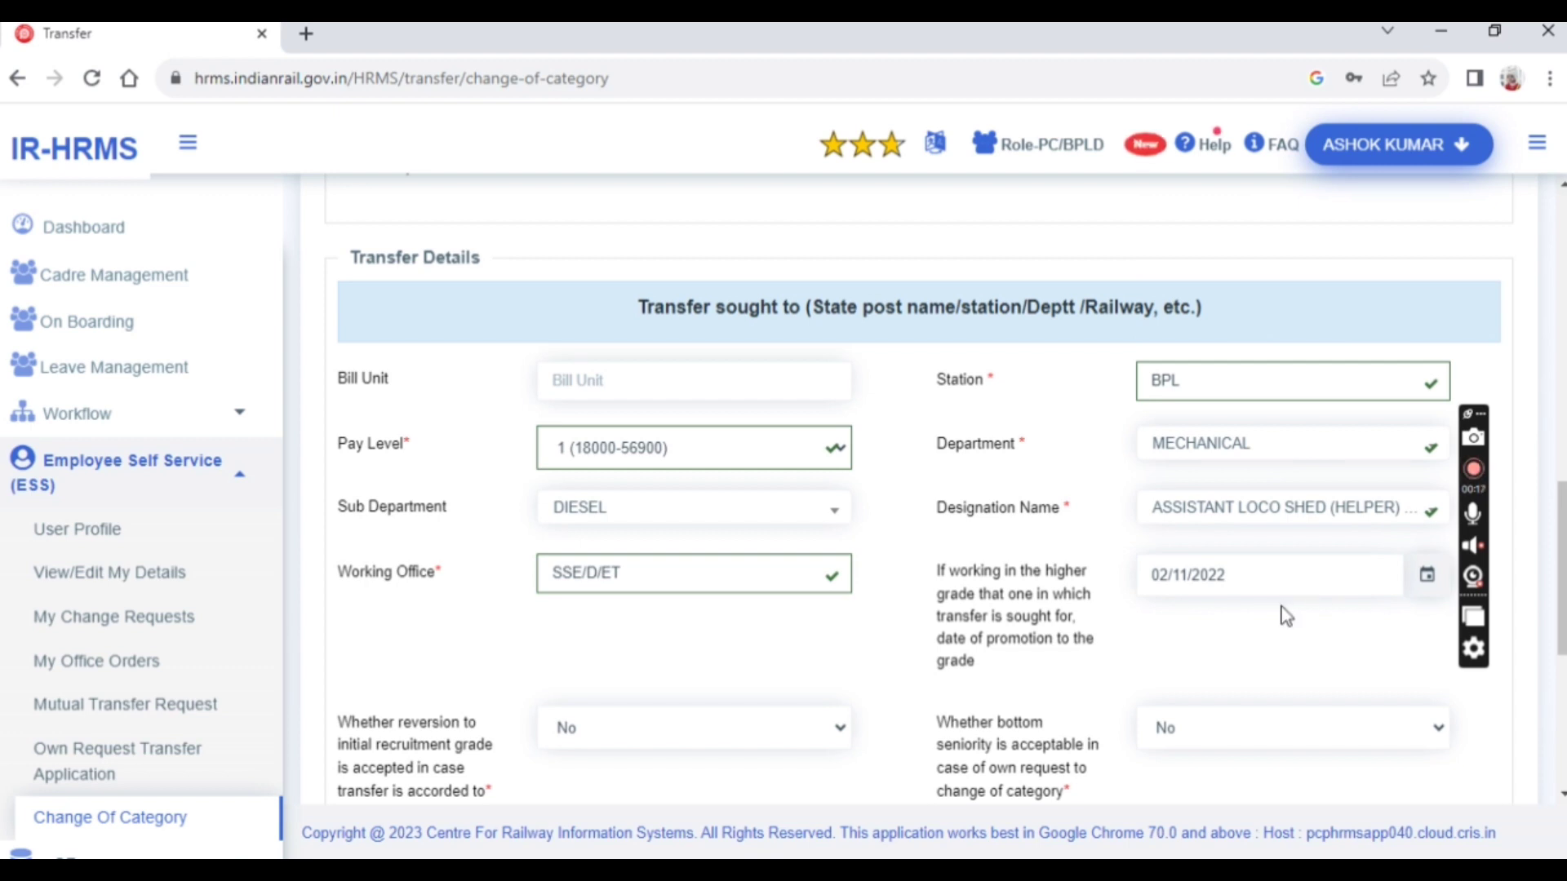
pyautogui.scroll(-2, 961, 654)
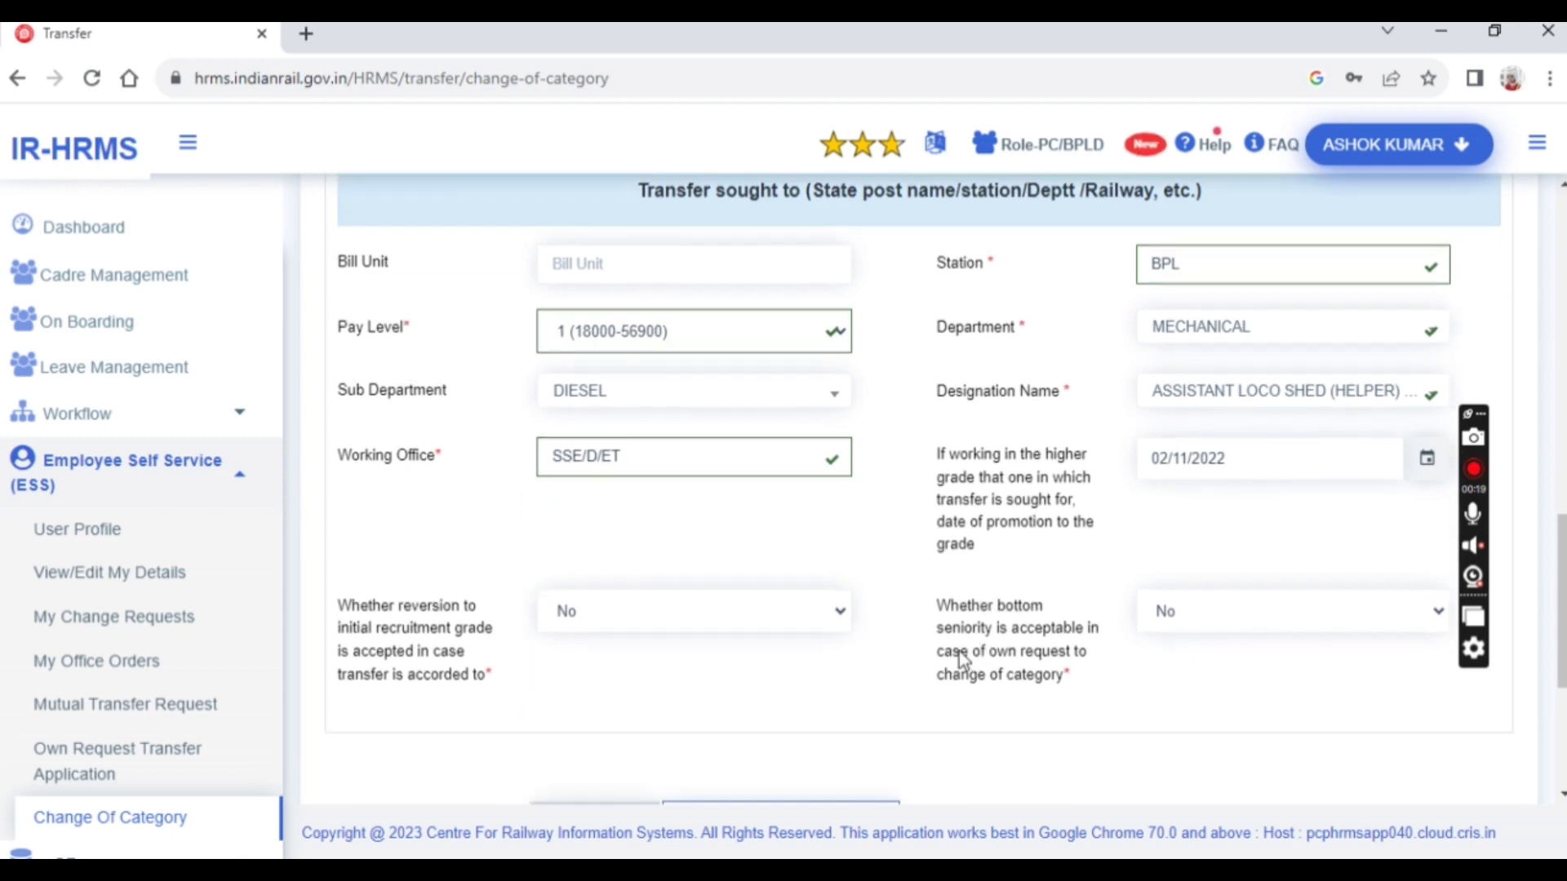
# Choose Yes in both the 'Whether reversion…' and 'Whether bottom seniority…' dropdowns
pyautogui.scroll(-2, 902, 654)
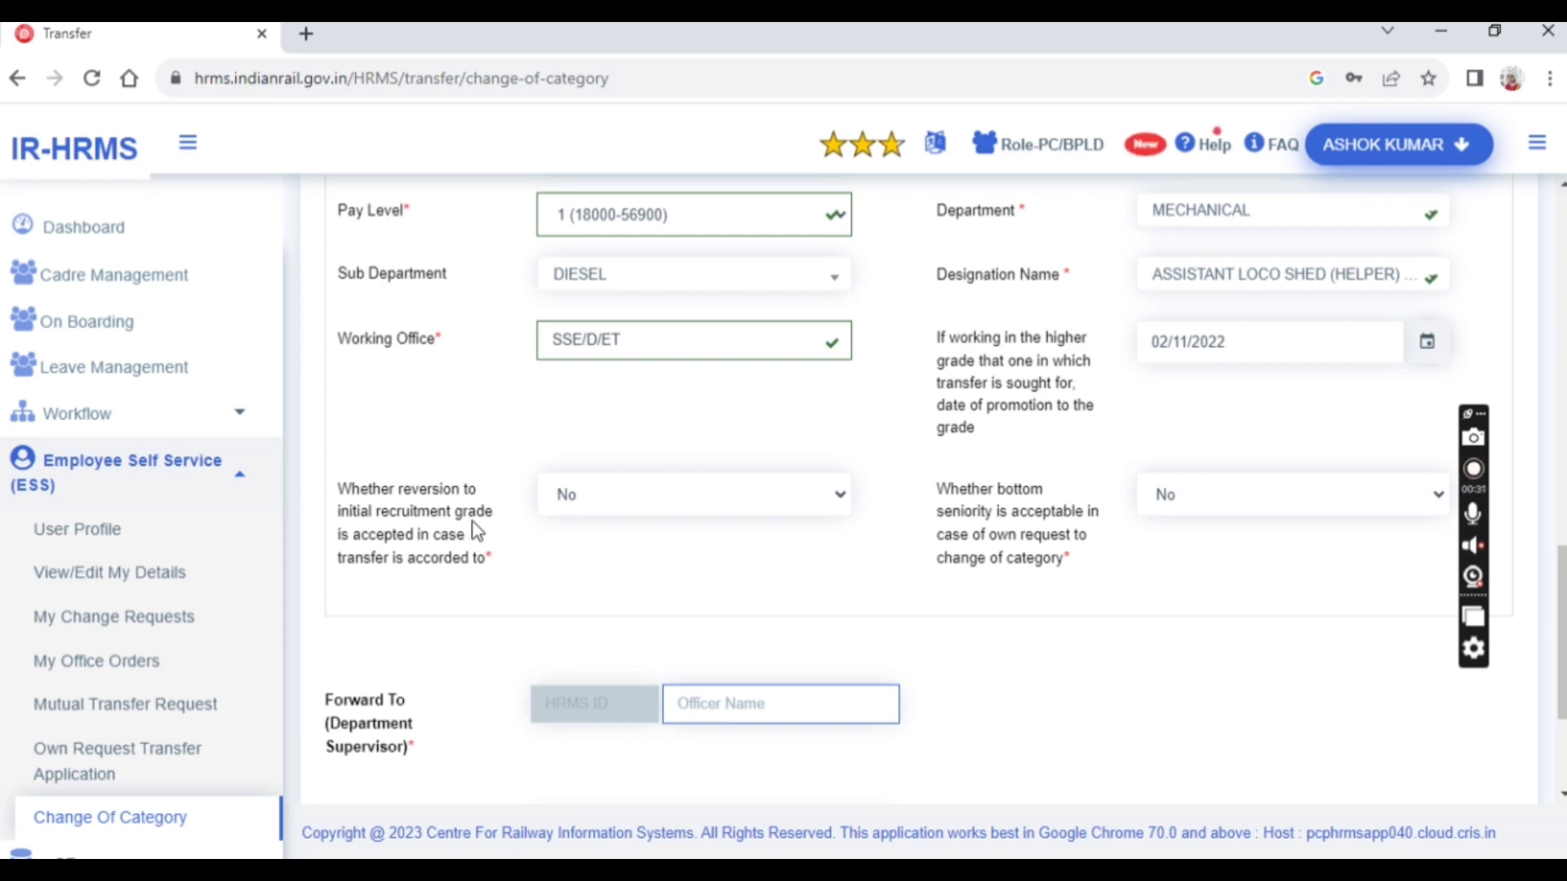
pyautogui.click(625, 498)
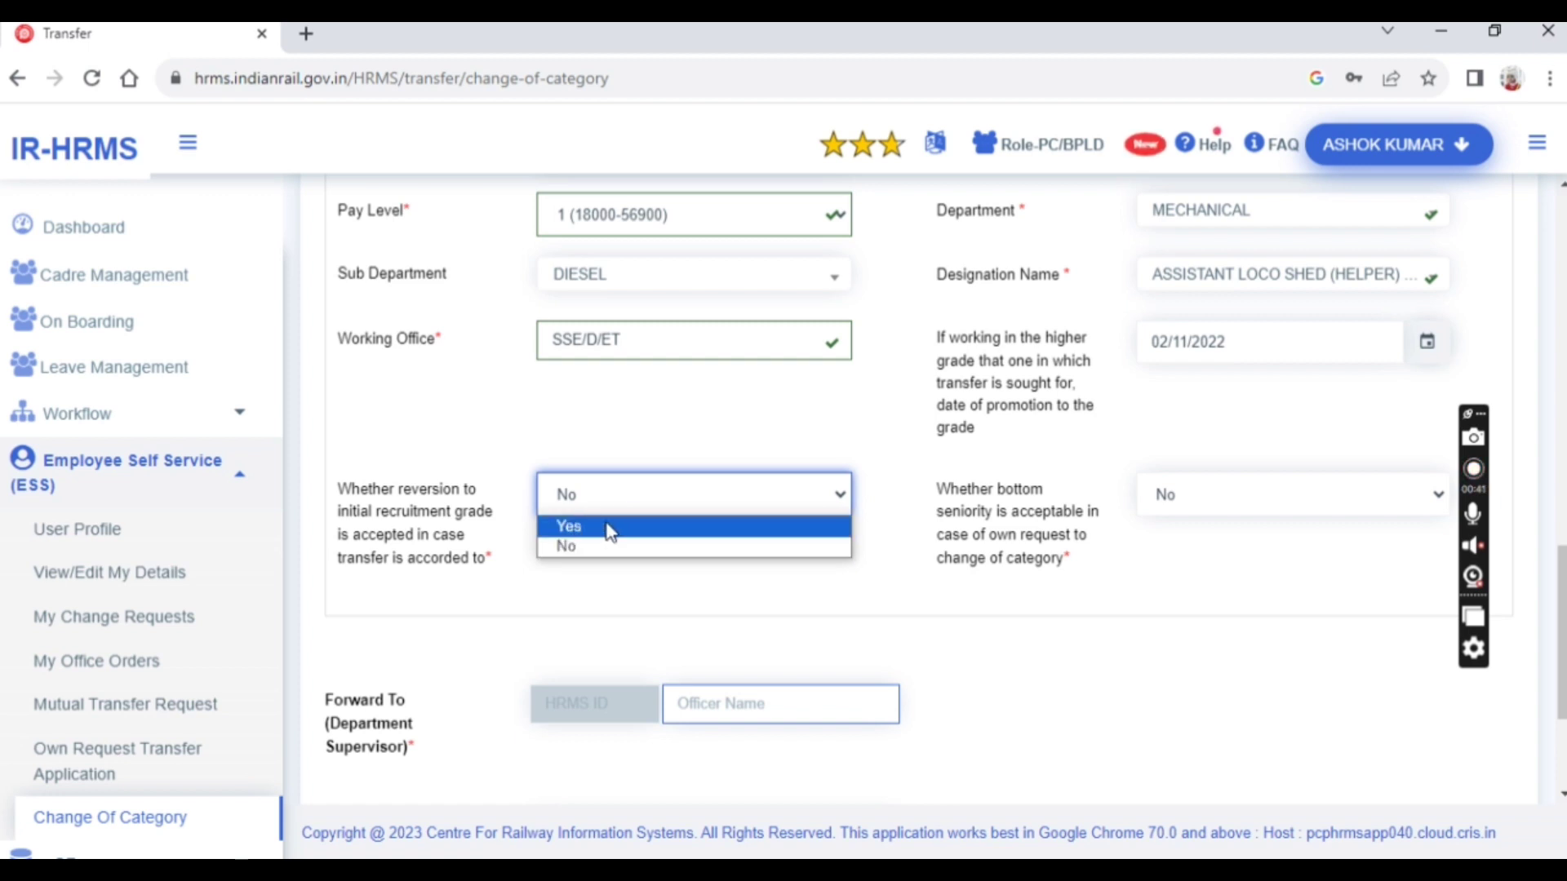
pyautogui.click(606, 527)
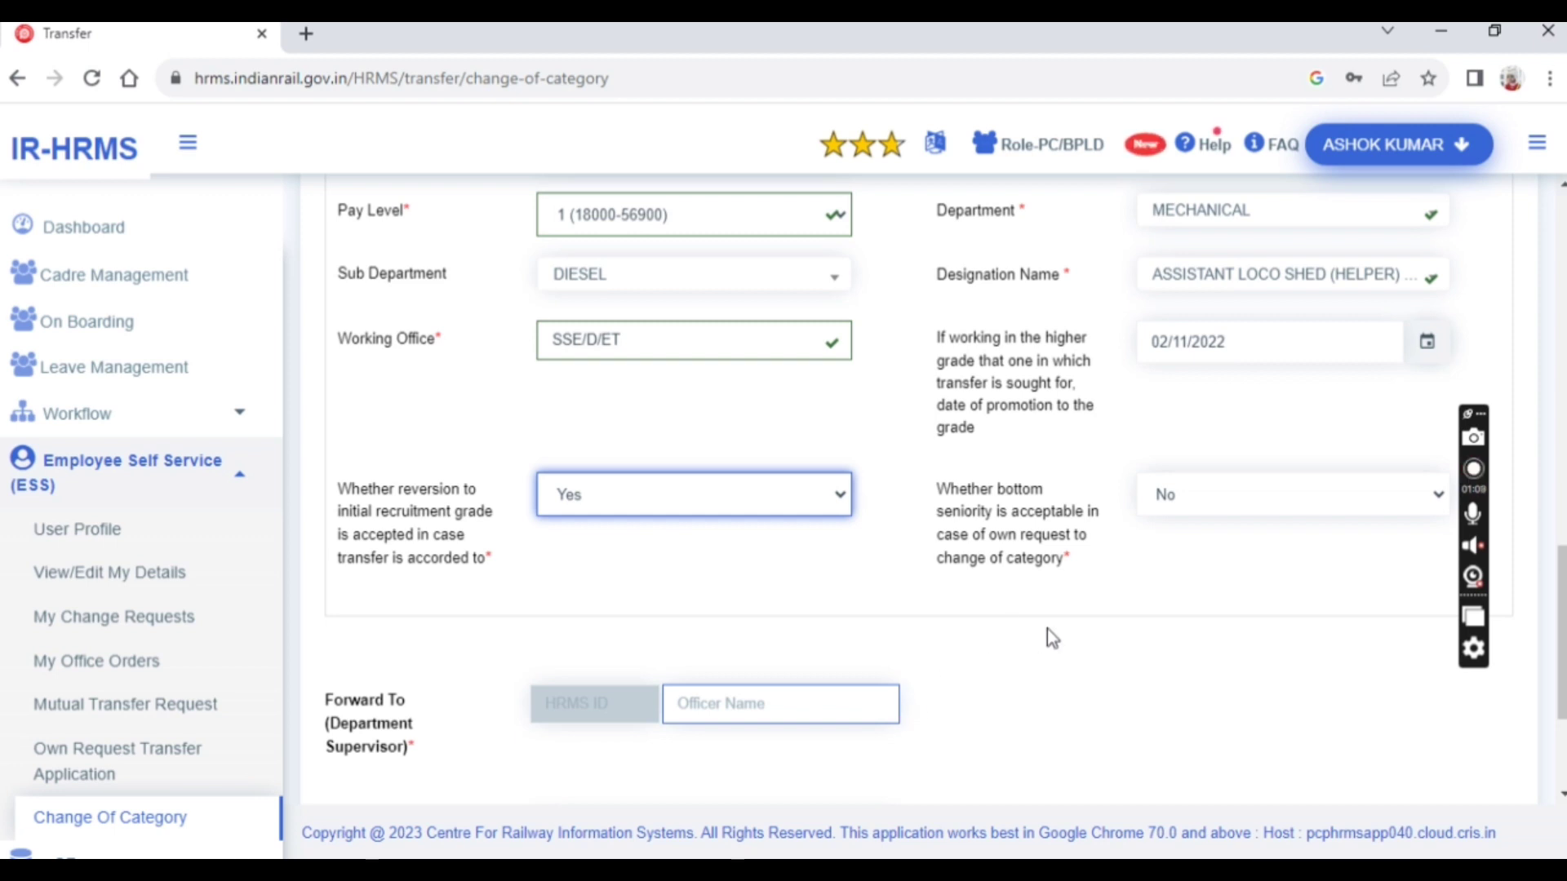
pyautogui.click(1193, 511)
pyautogui.click(1173, 529)
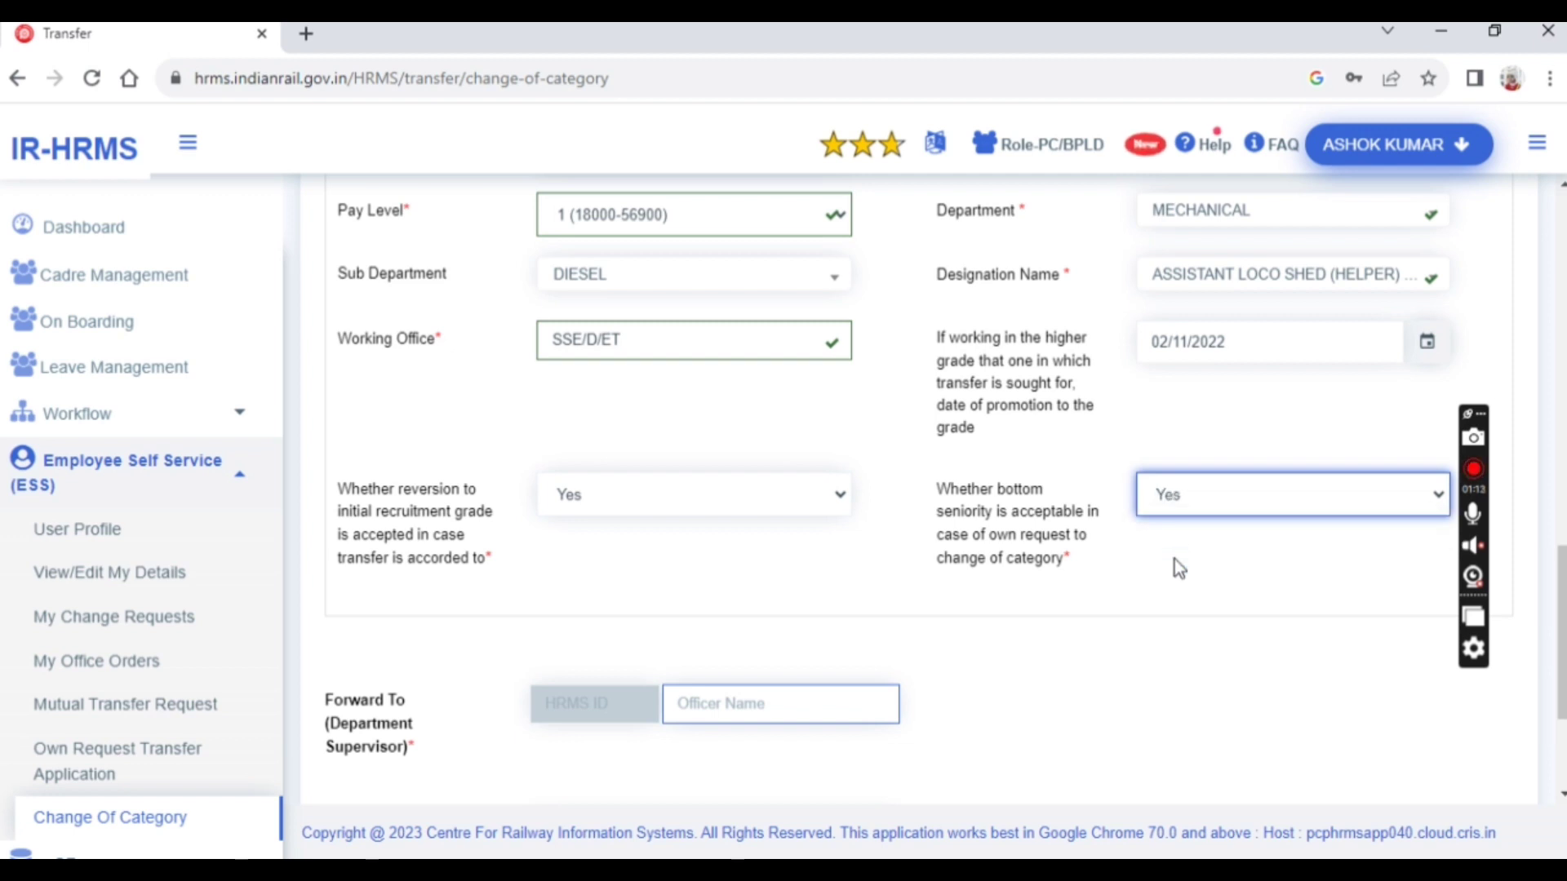
pyautogui.scroll(3, 1163, 575)
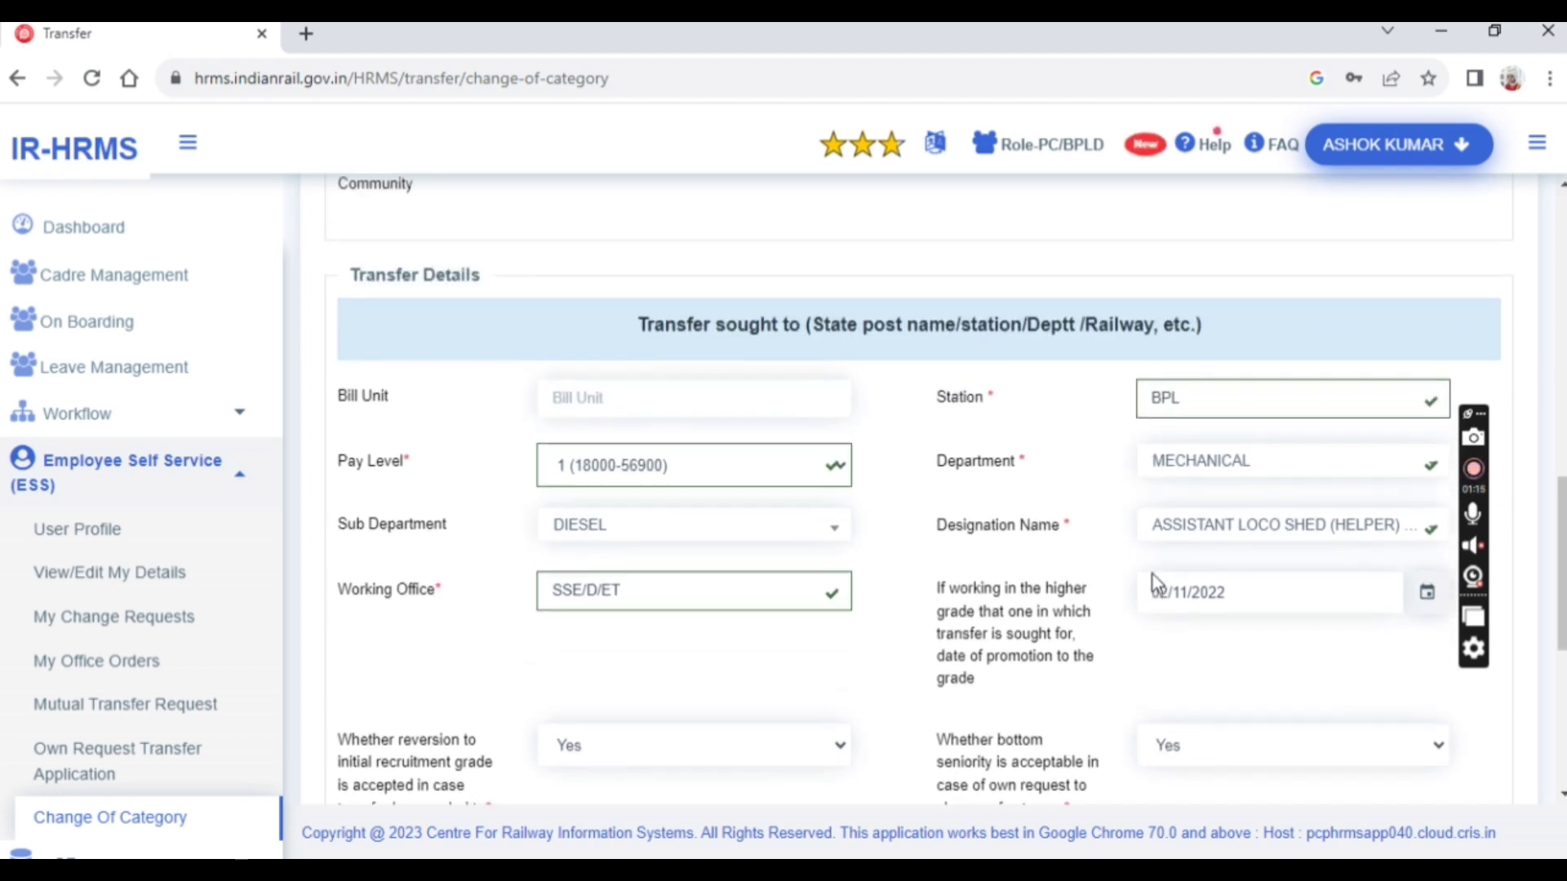
pyautogui.scroll(1, 1152, 575)
pyautogui.scroll(-1, 1150, 574)
pyautogui.scroll(-1, 1149, 576)
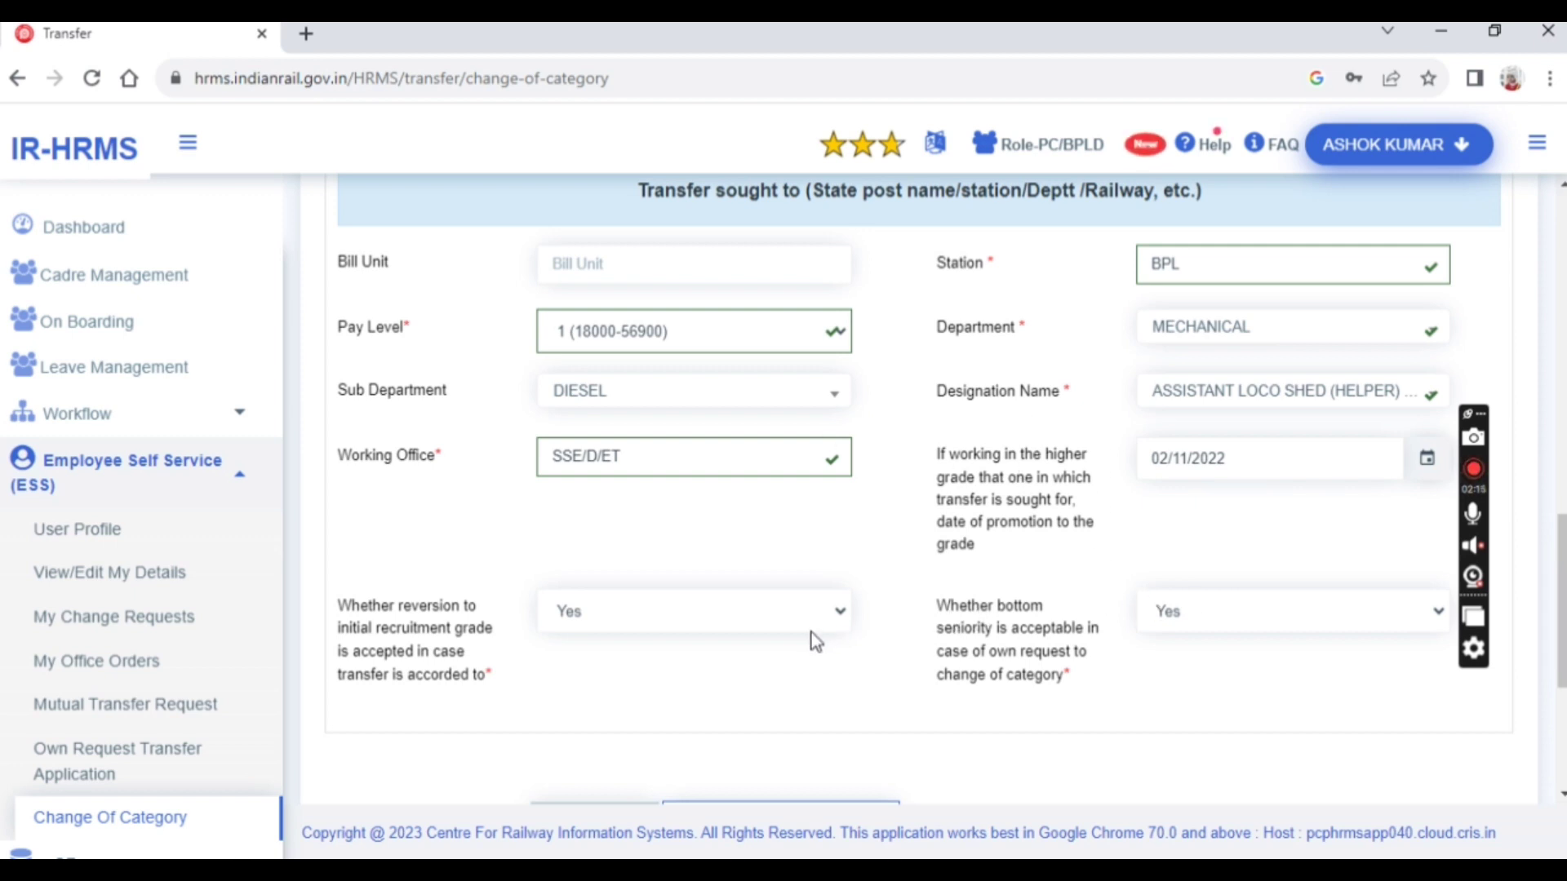
pyautogui.scroll(-3, 809, 643)
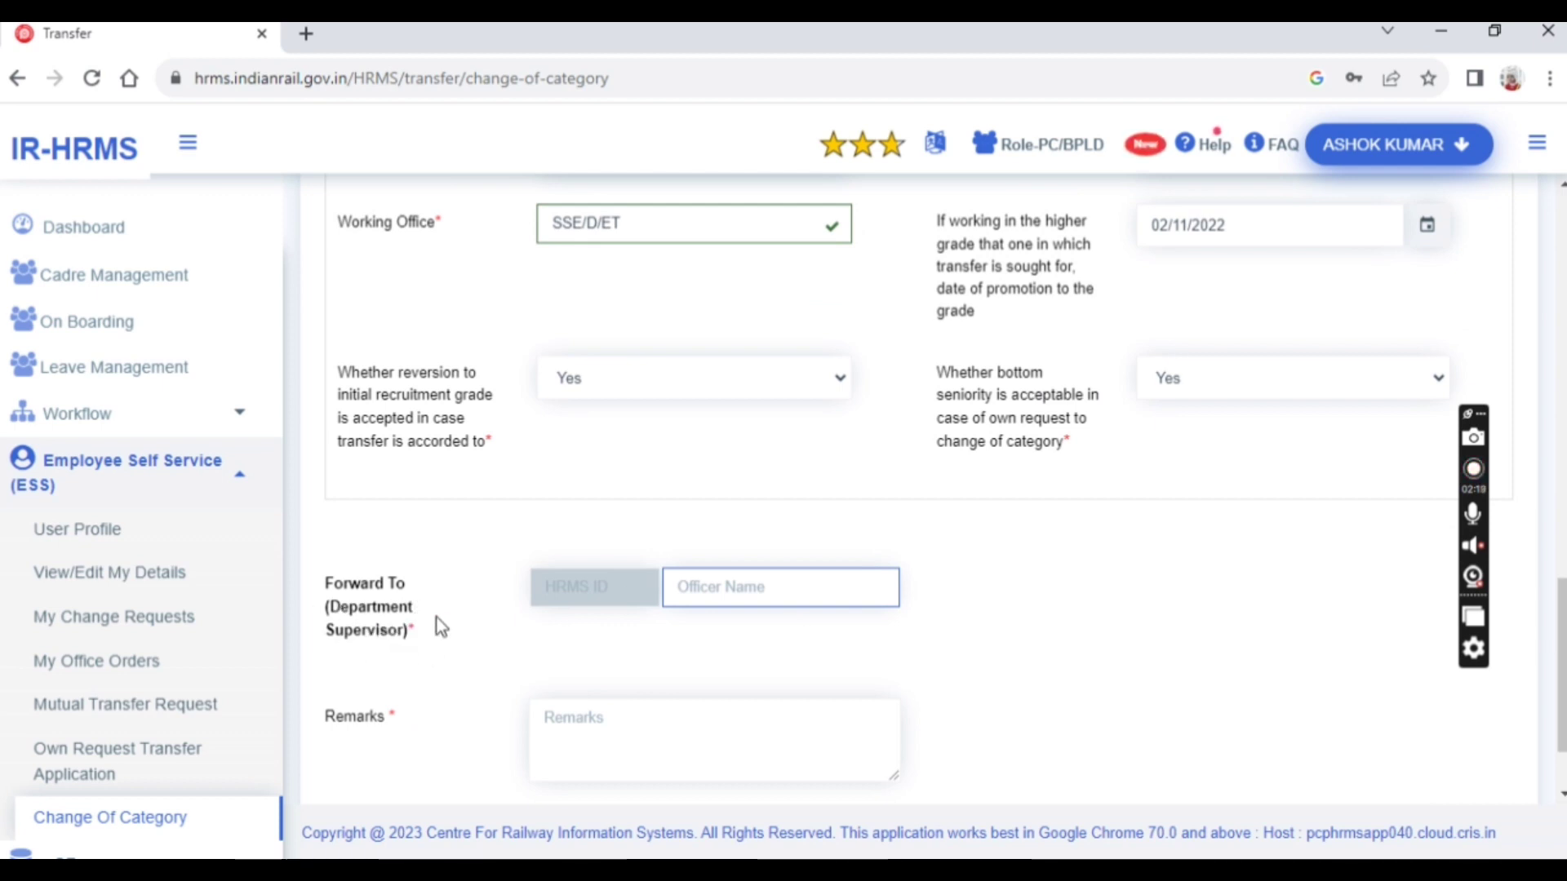
# Forward to the mechanical senior section engineer by searching the supervisor's HRMS ID
pyautogui.click(715, 582)
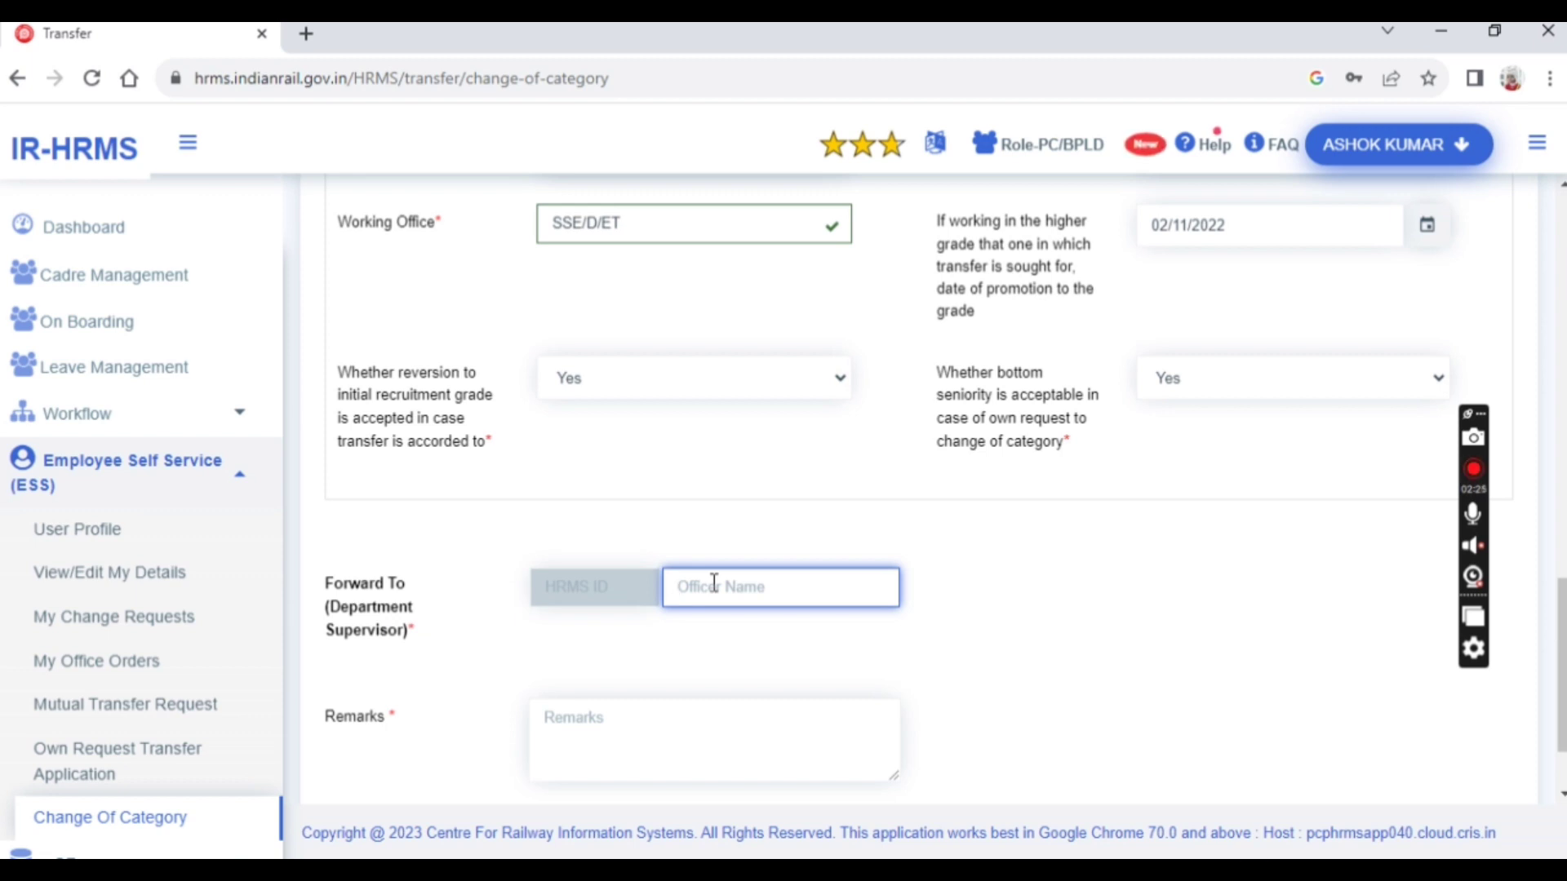
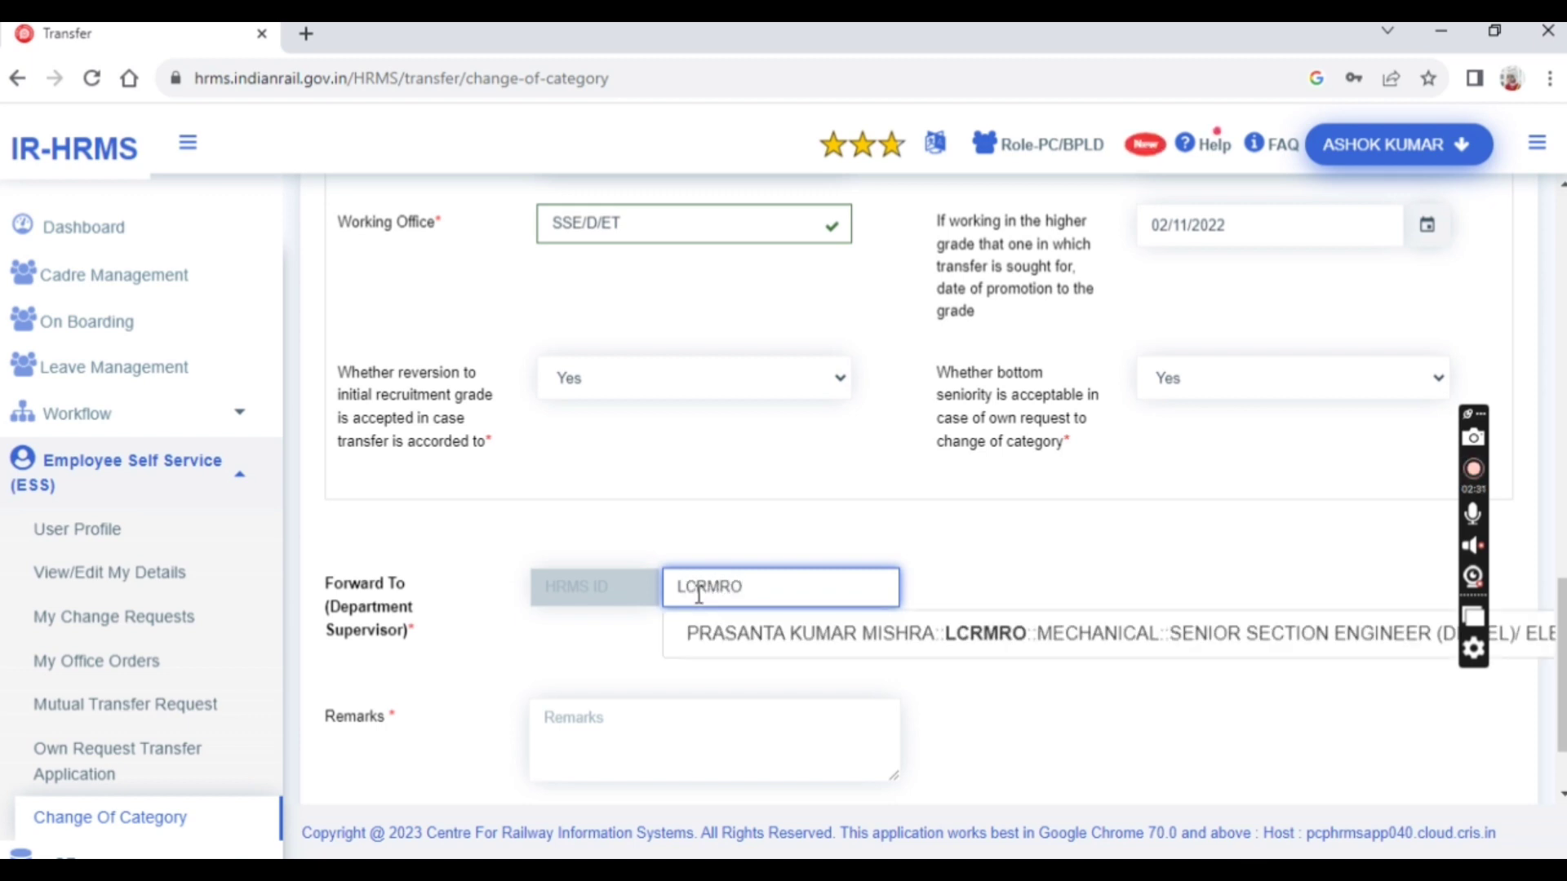
pyautogui.click(847, 634)
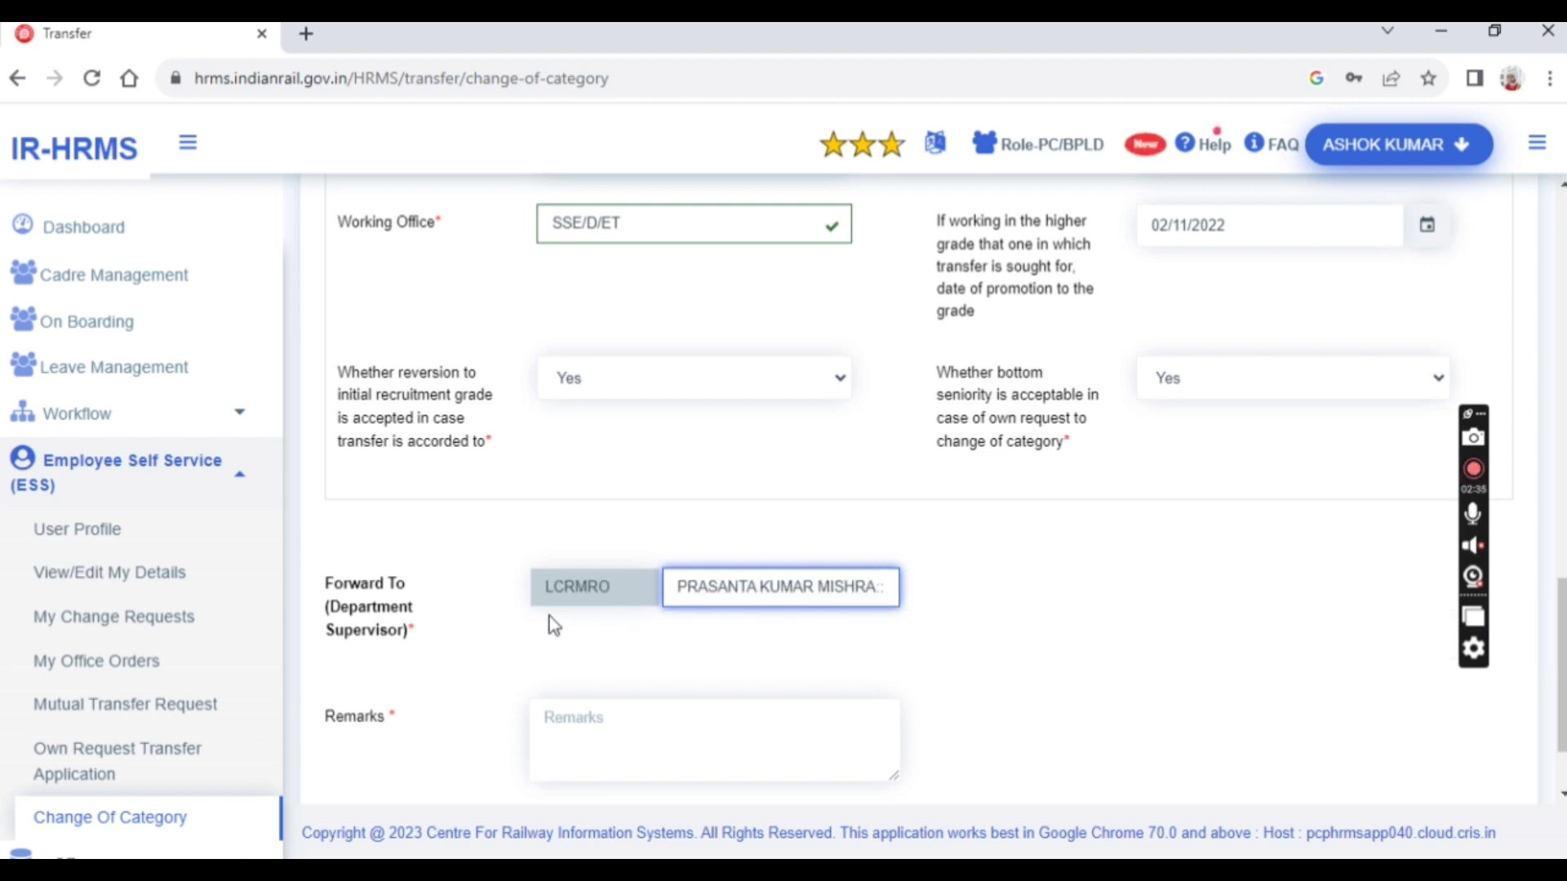
pyautogui.scroll(-2, 817, 608)
pyautogui.click(622, 619)
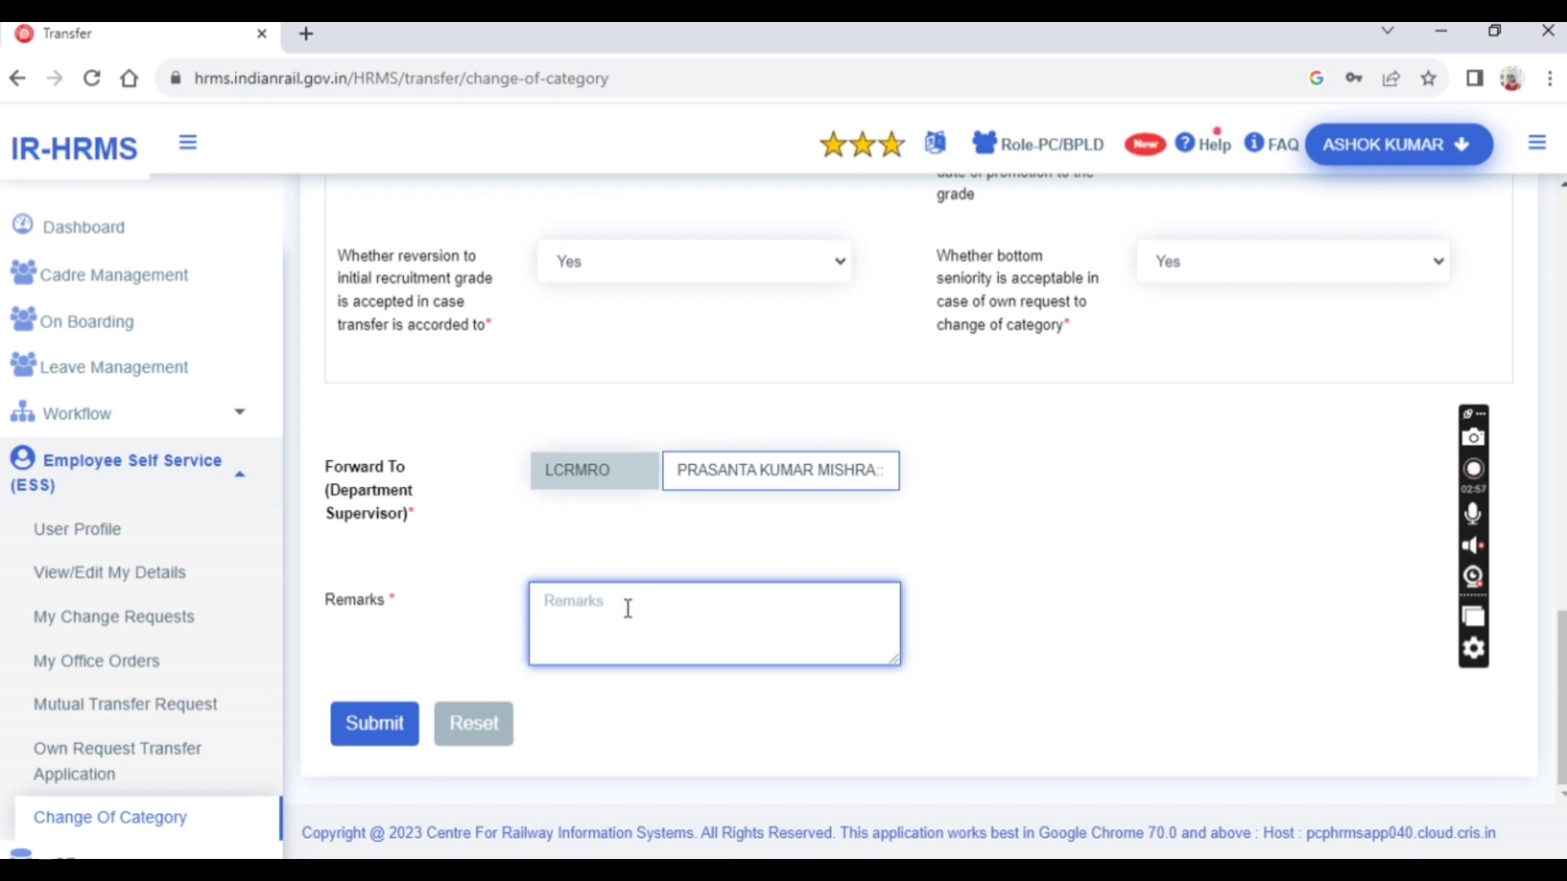
# Replace the mistyped 'I AM HANDICAPPED' wording so the Remarks read 'I AM PH EMPLOYEE'
pyautogui.write('I')
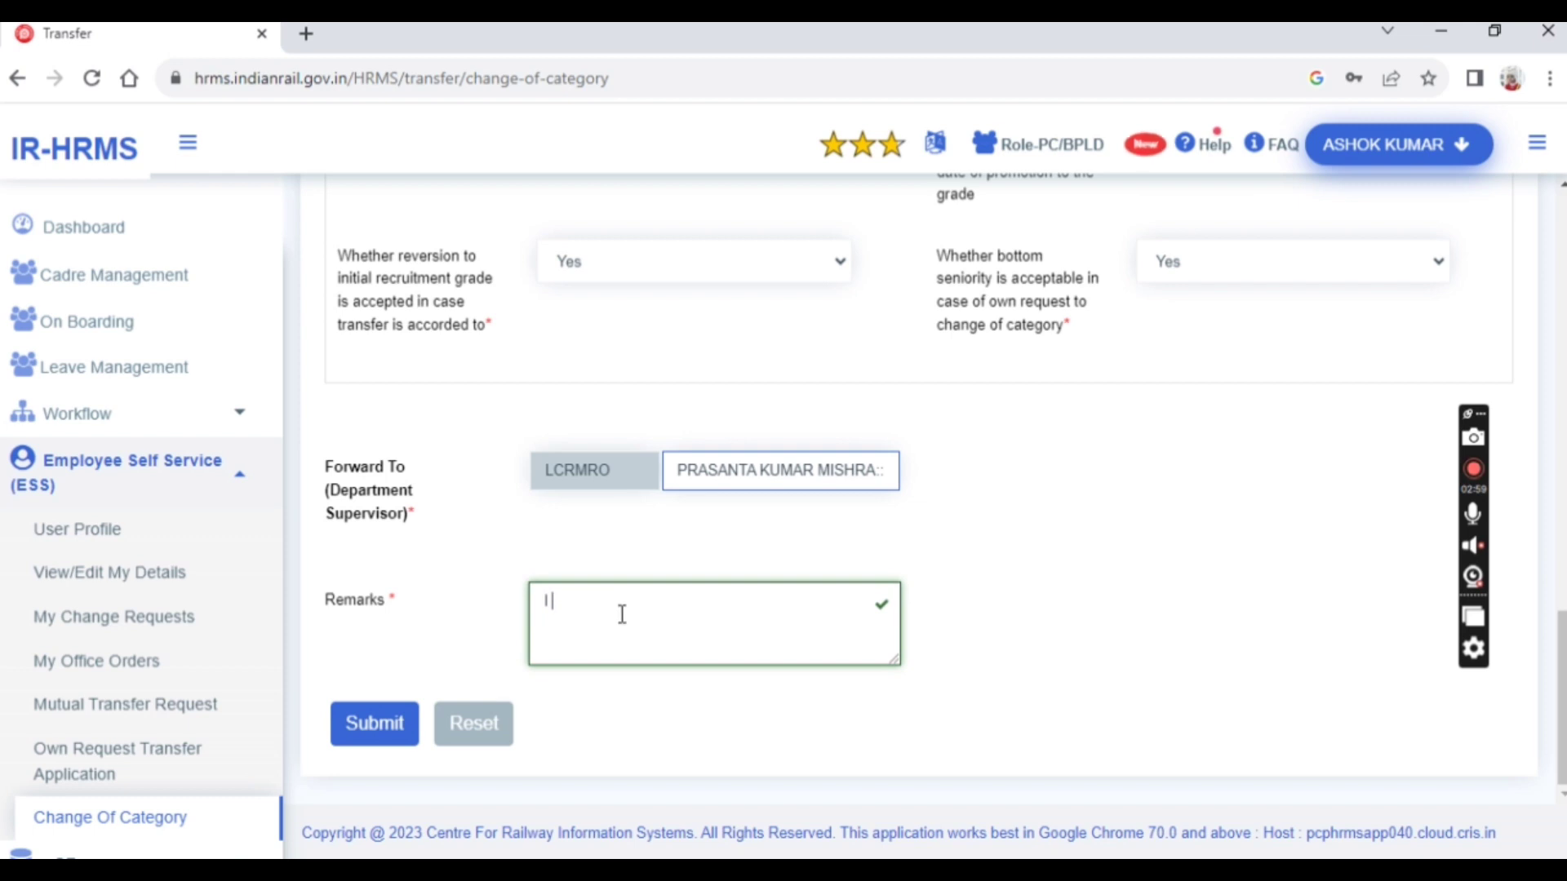
pyautogui.write(' AM HANDICAED')
pyautogui.press('BackSpace')
pyautogui.write('PED')
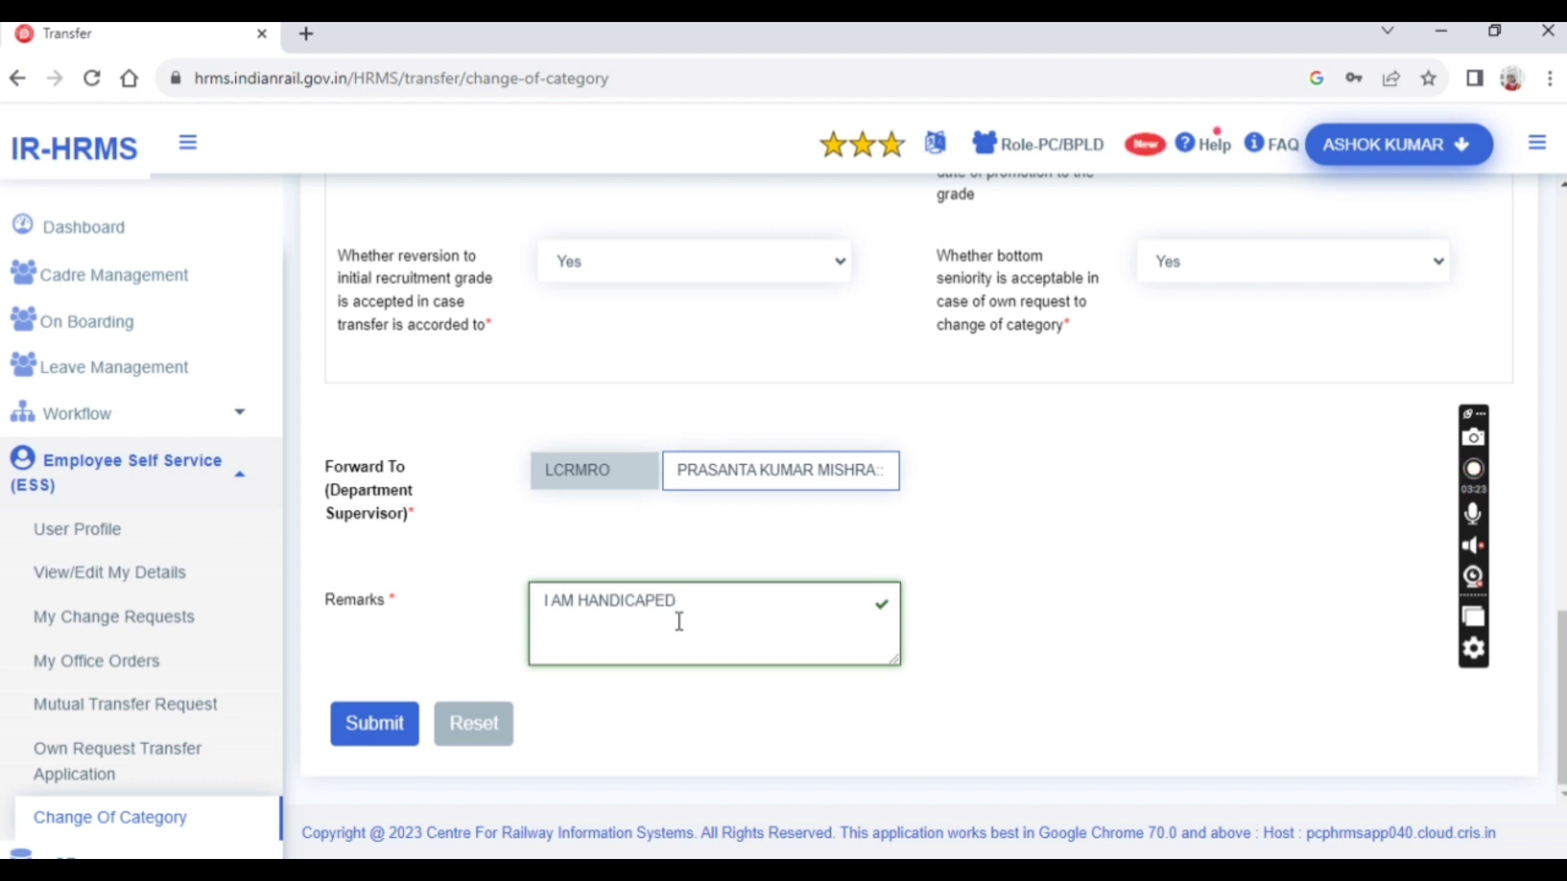
pyautogui.press('BackSpace')
pyautogui.press('BackSpace')
pyautogui.press('BackSpace')
pyautogui.press('BackSpace')
pyautogui.press('BackSpace')
pyautogui.press('BackSpace')
pyautogui.press('BackSpace')
pyautogui.press('BackSpace')
pyautogui.press('BackSpace')
pyautogui.press('BackSpace')
pyautogui.write('PH ')
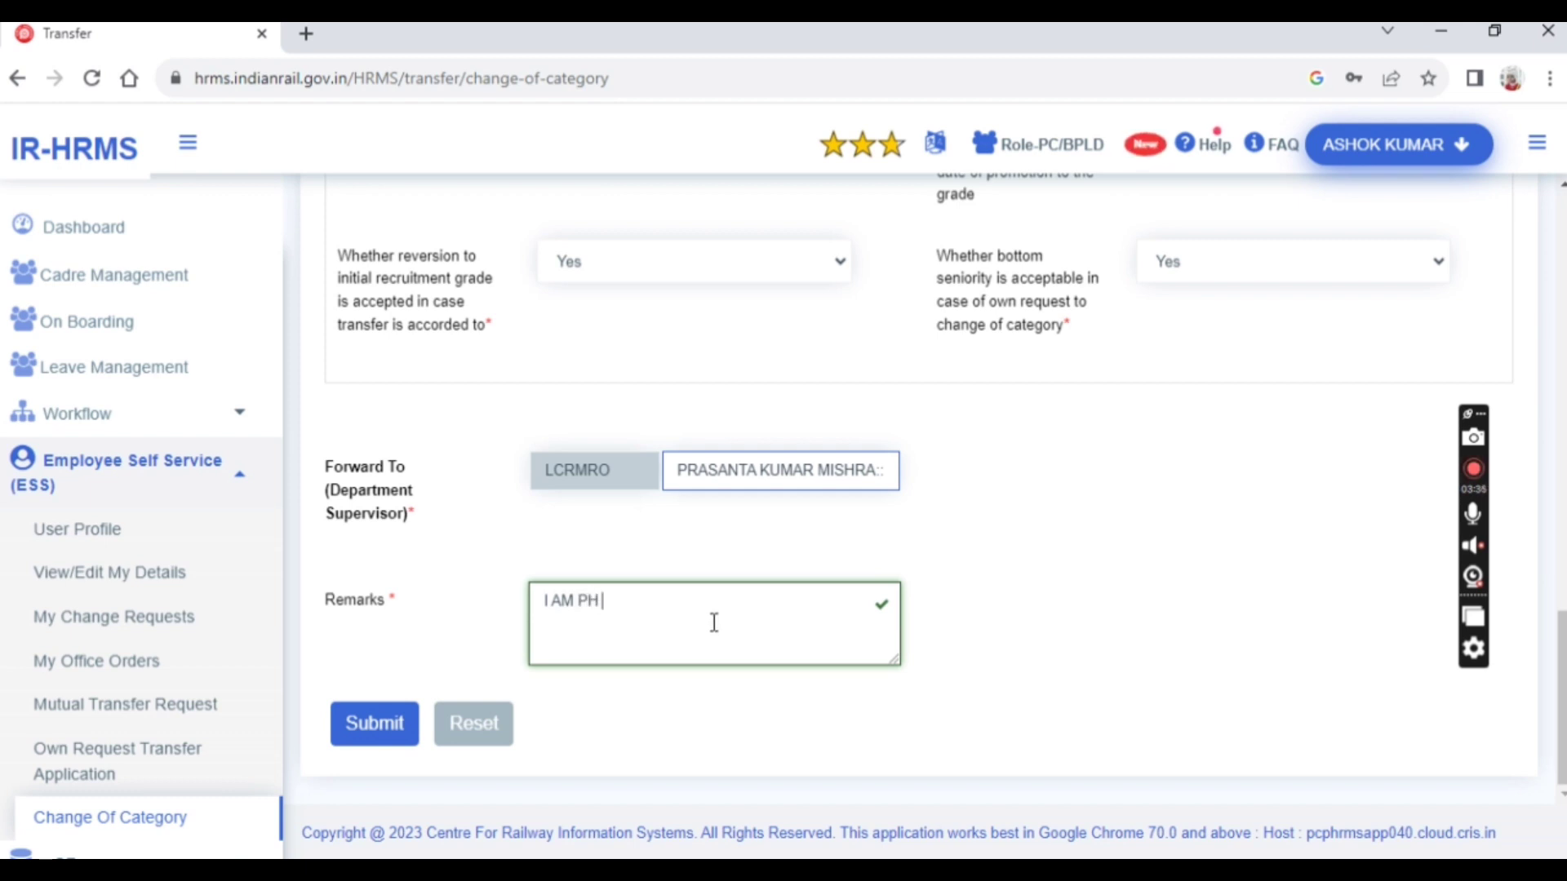
pyautogui.write('EMPLOYE')
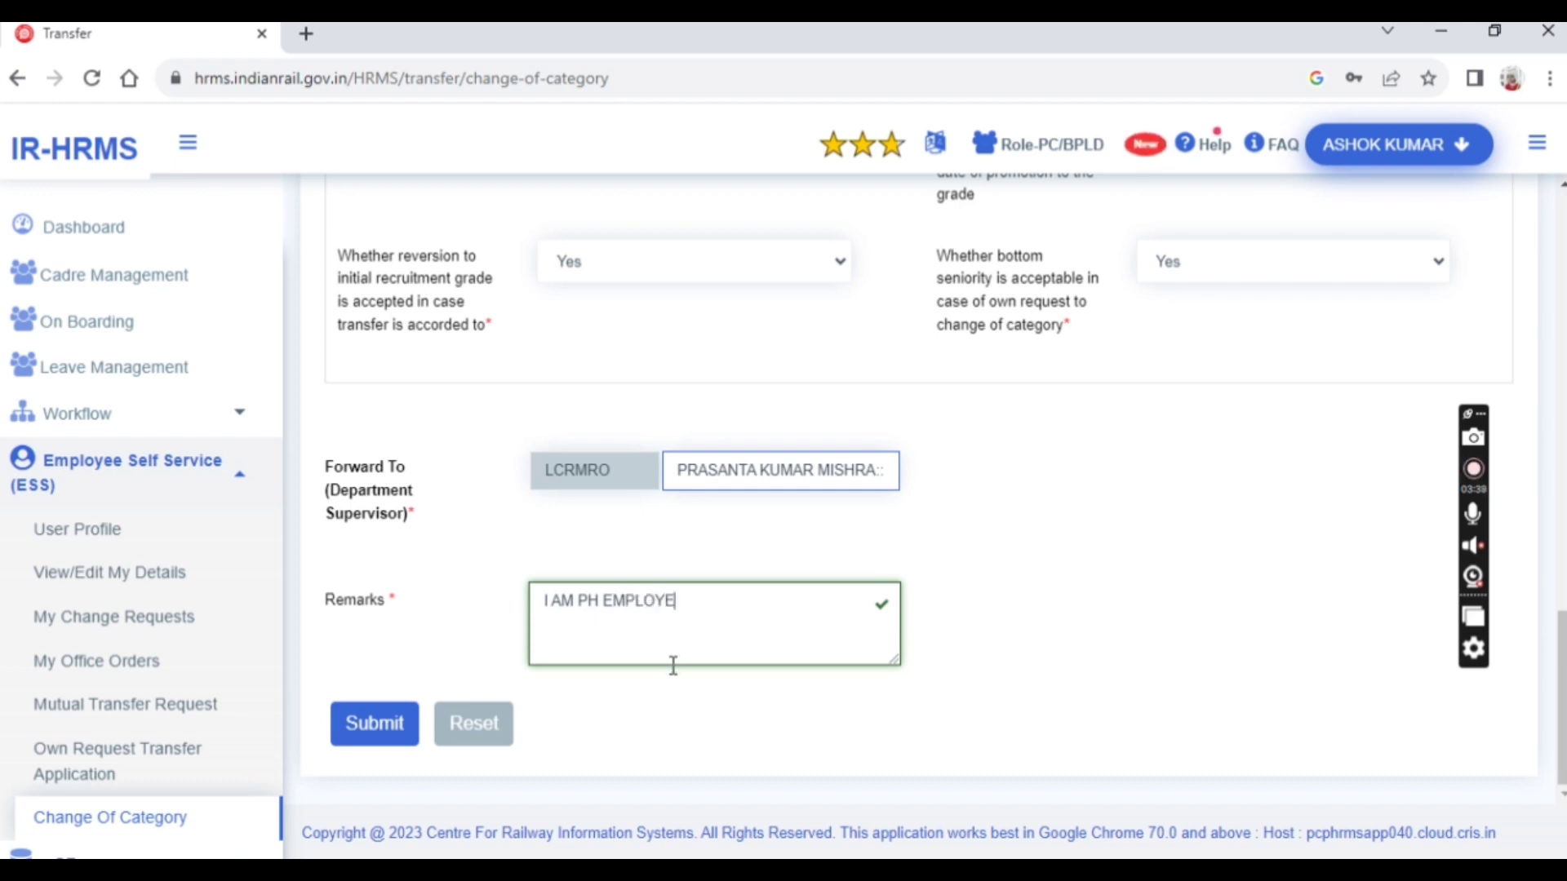
pyautogui.write('E')
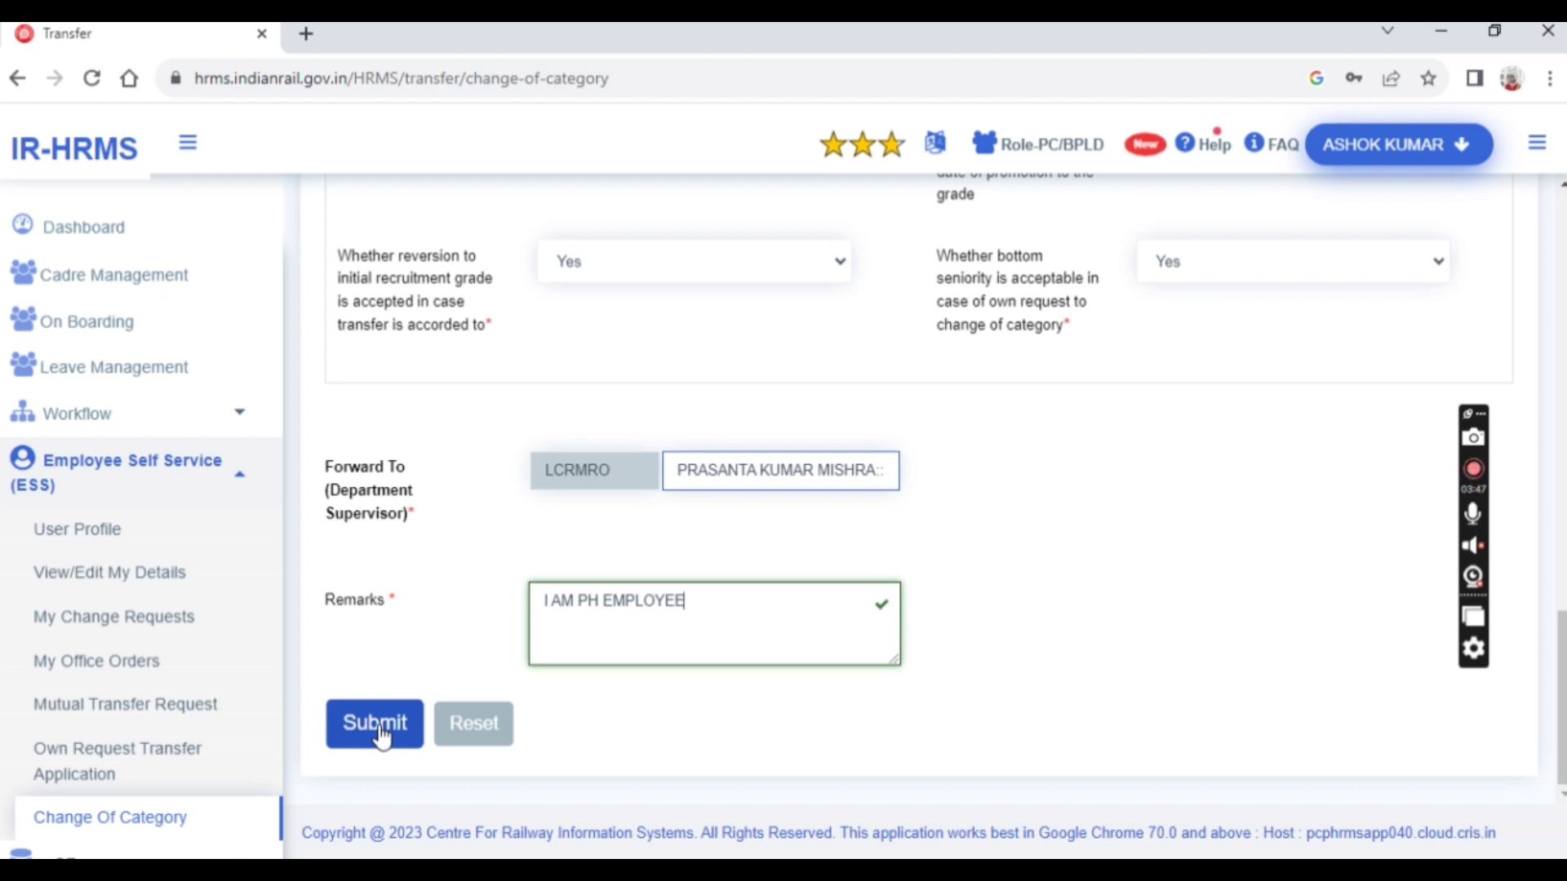
# Submit the Change of Category application, confirm with Yes, and place the cursor in the Enter OTP field
pyautogui.scroll(5, 933, 516)
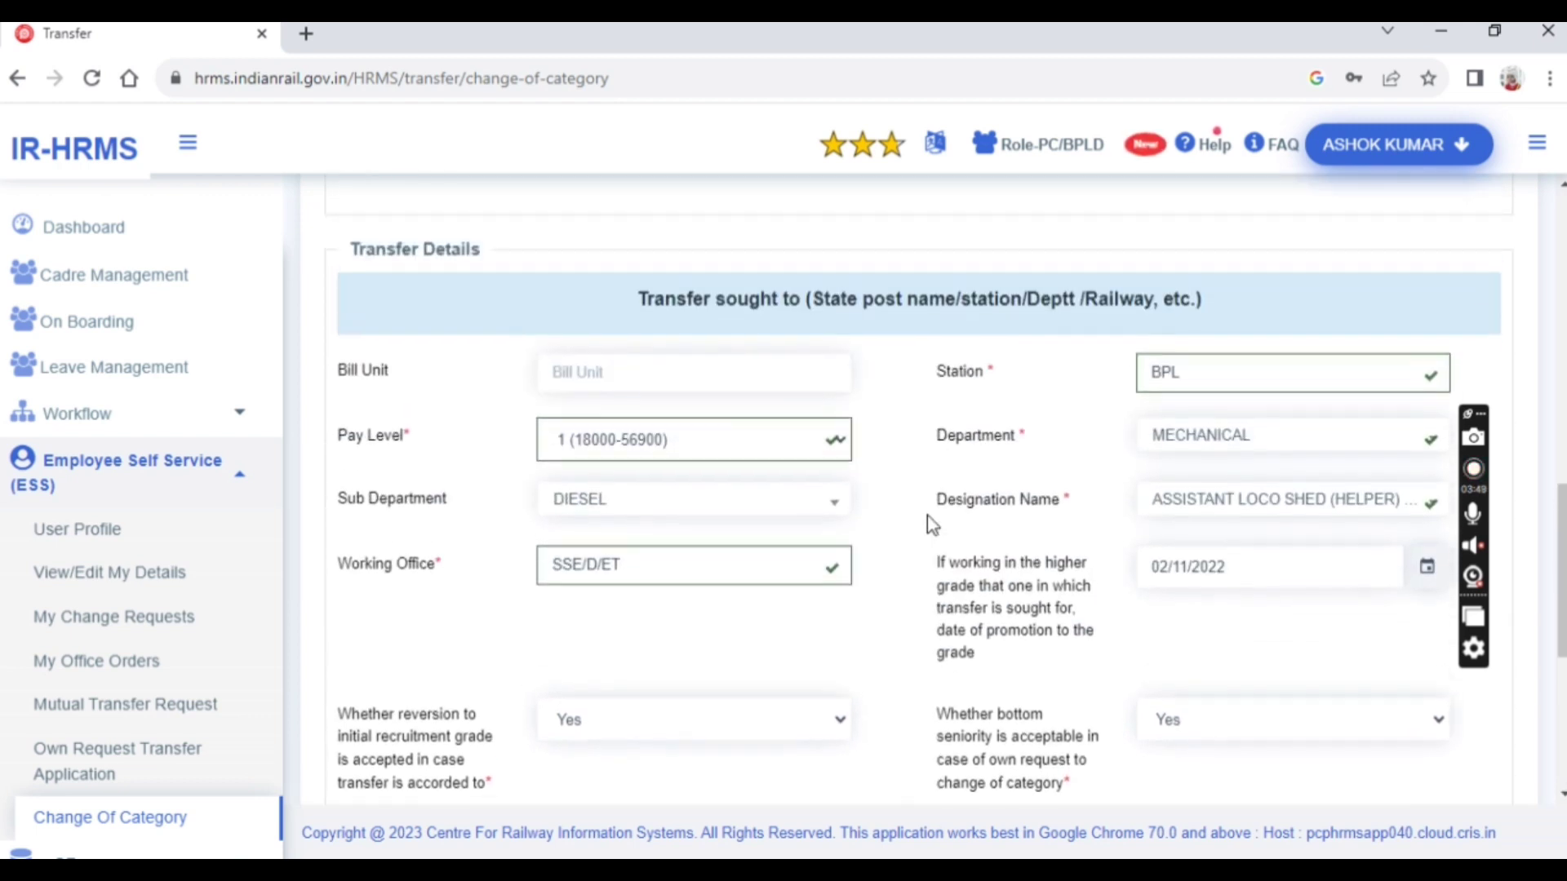
pyautogui.scroll(12, 934, 525)
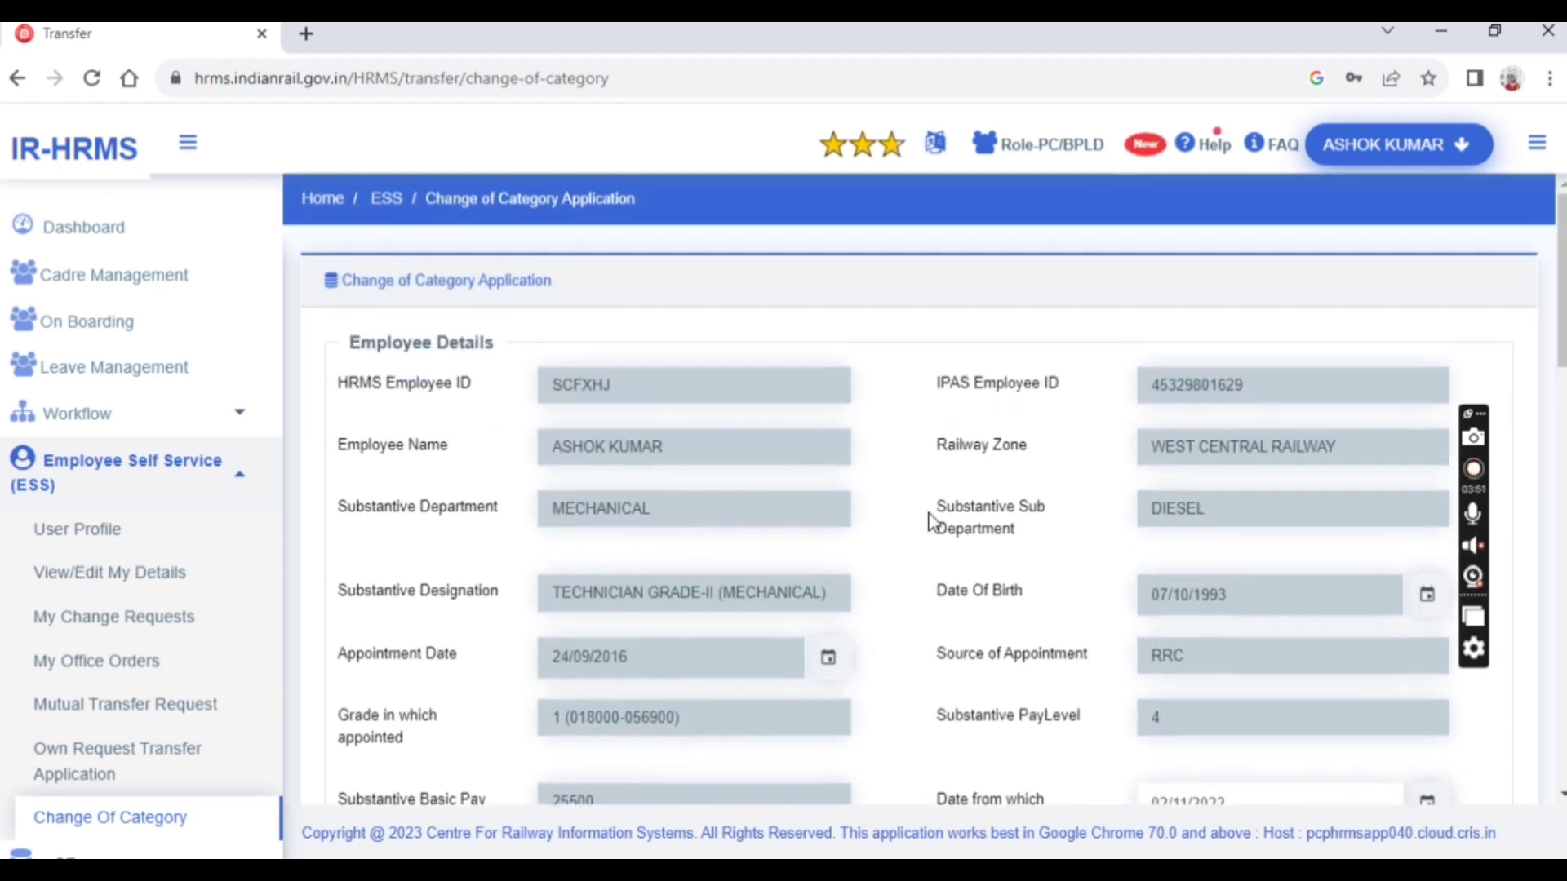
pyautogui.scroll(-5, 931, 522)
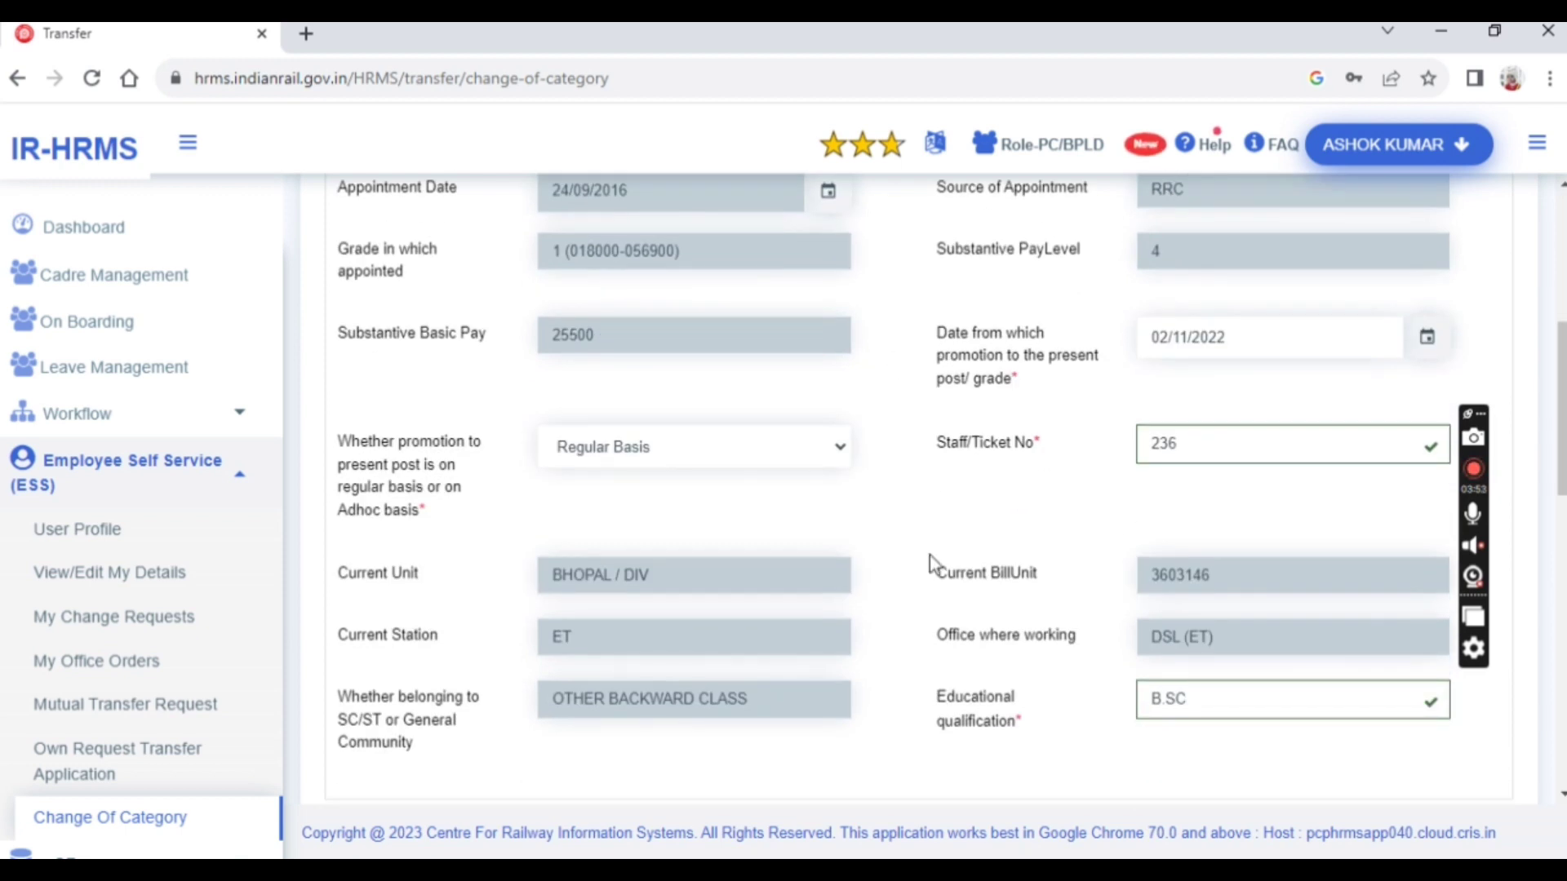
pyautogui.scroll(-9, 860, 491)
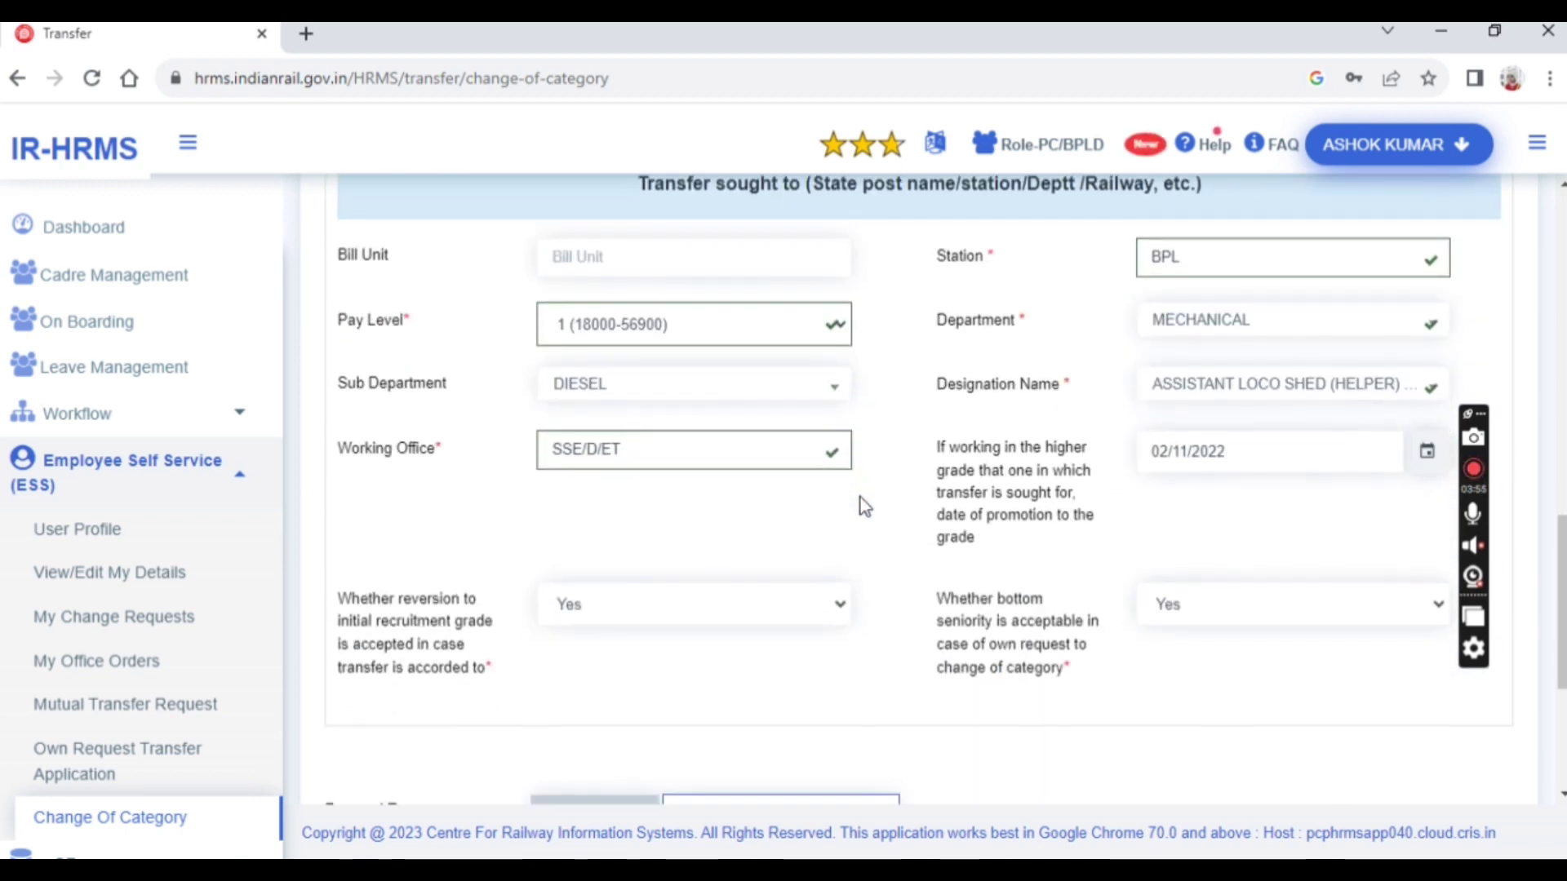
pyautogui.scroll(-4, 806, 545)
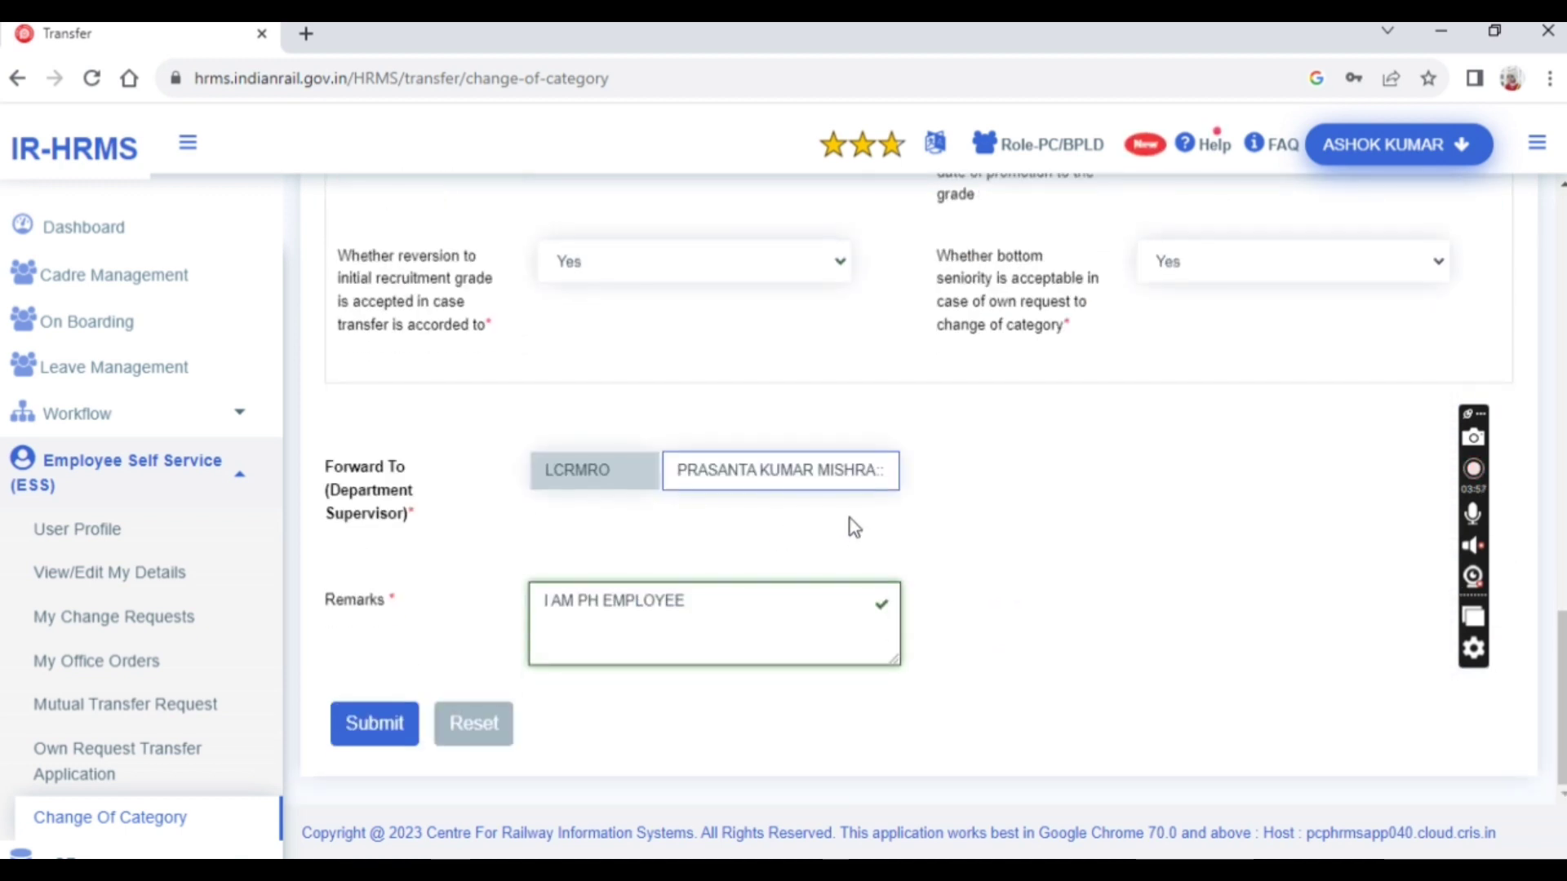
pyautogui.click(375, 738)
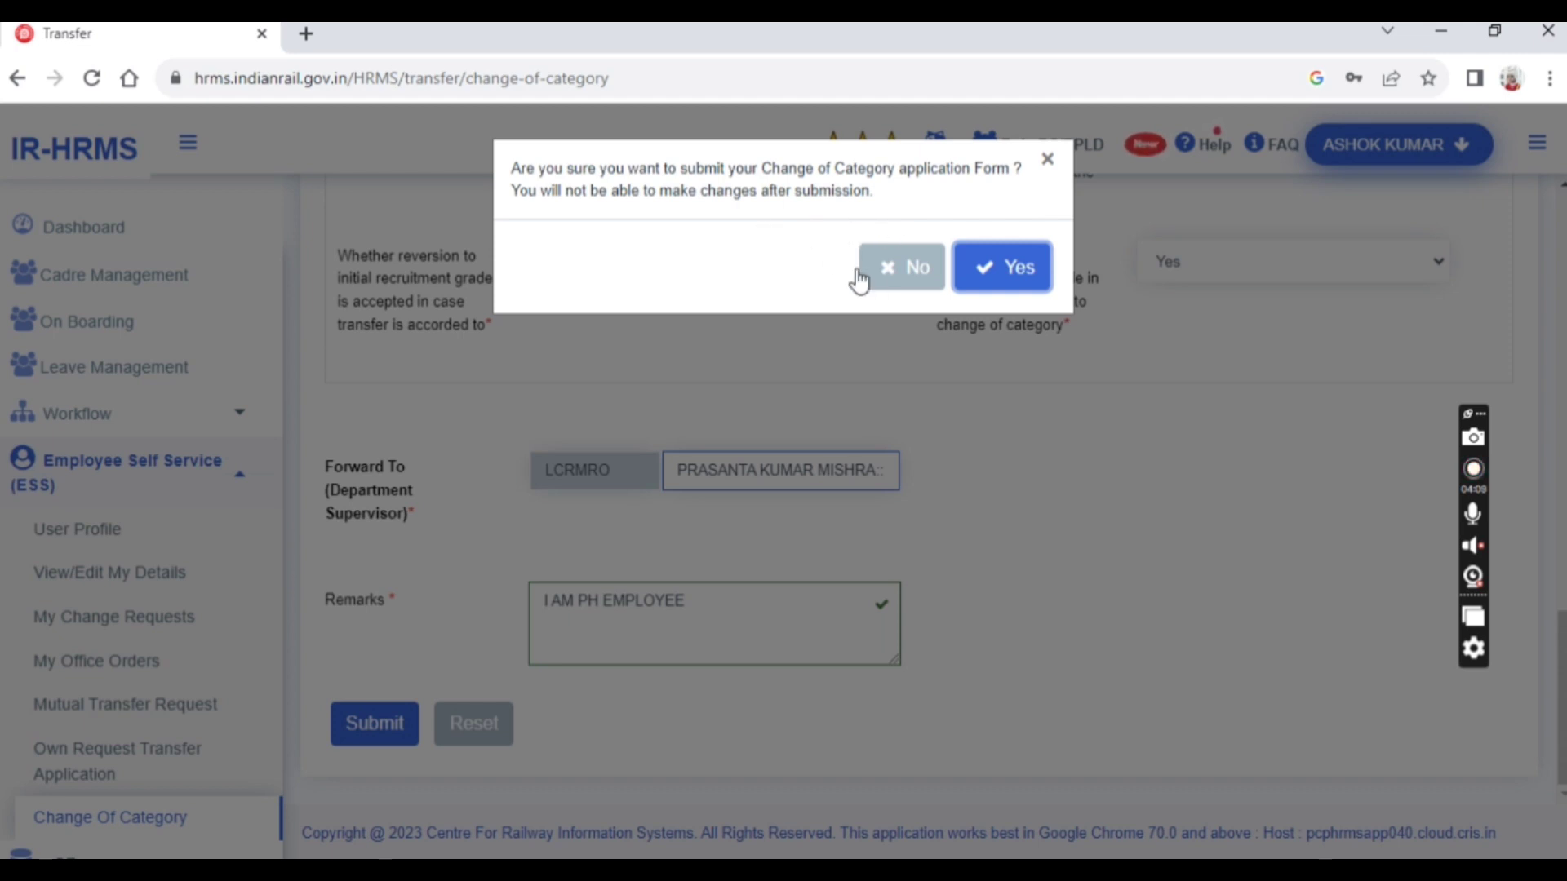
pyautogui.click(982, 273)
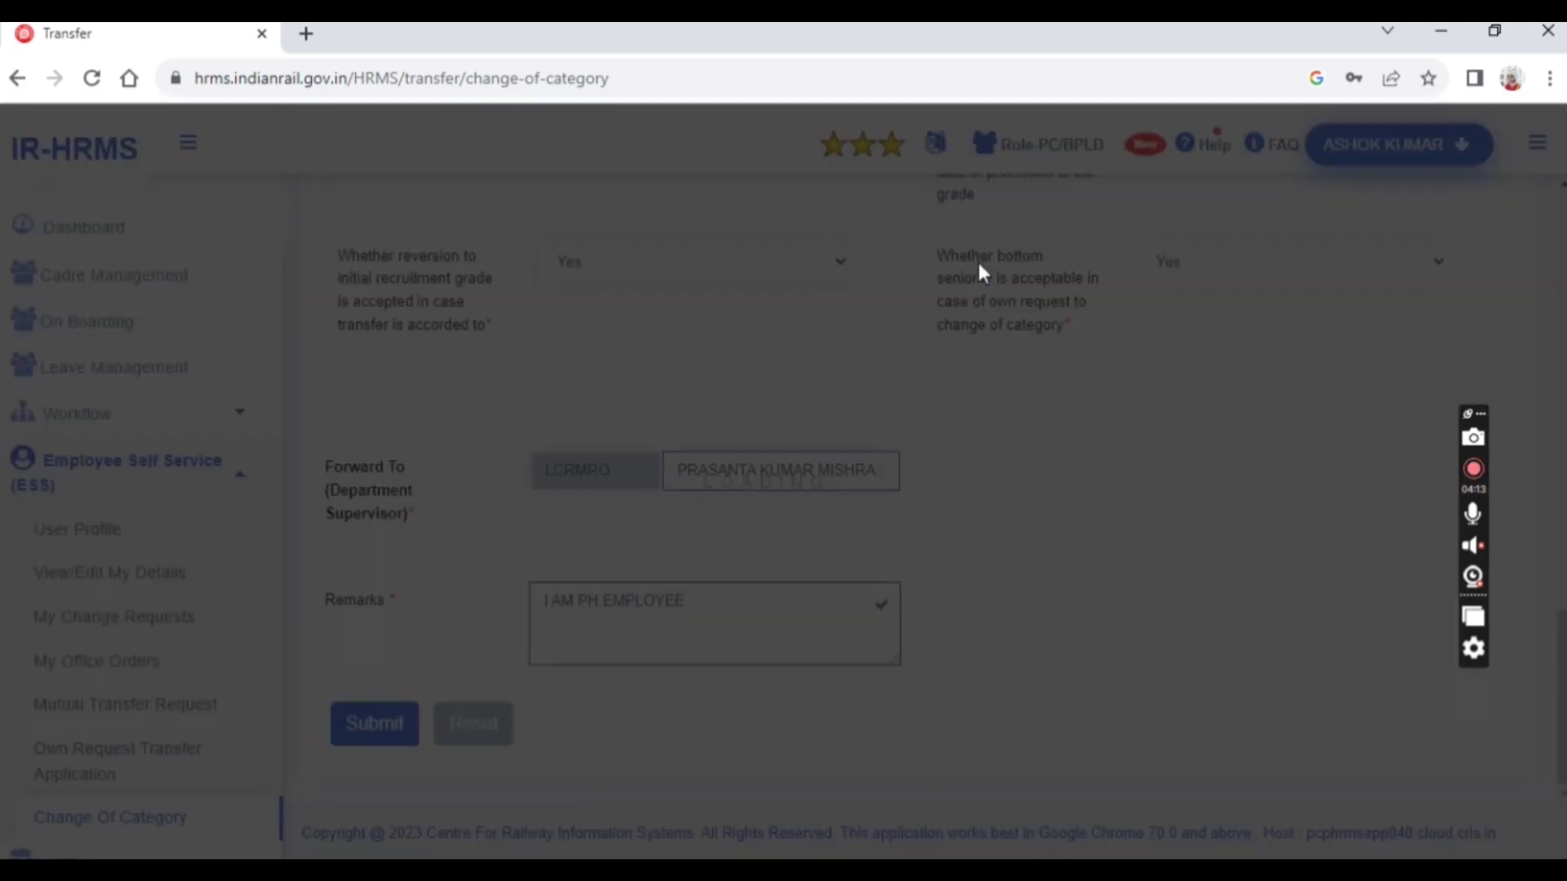
pyautogui.click(762, 377)
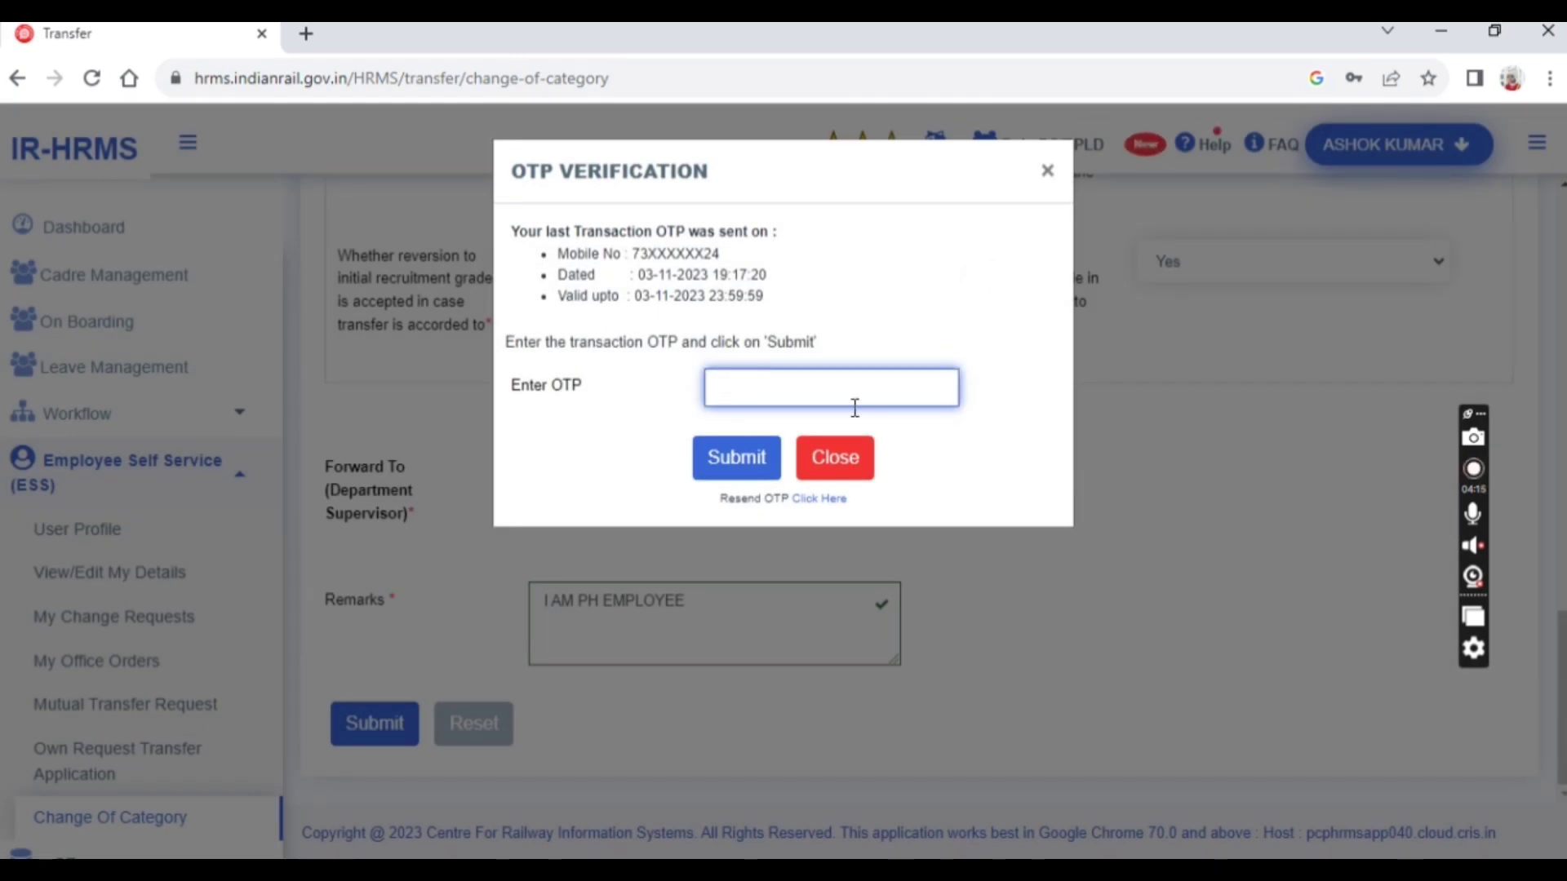